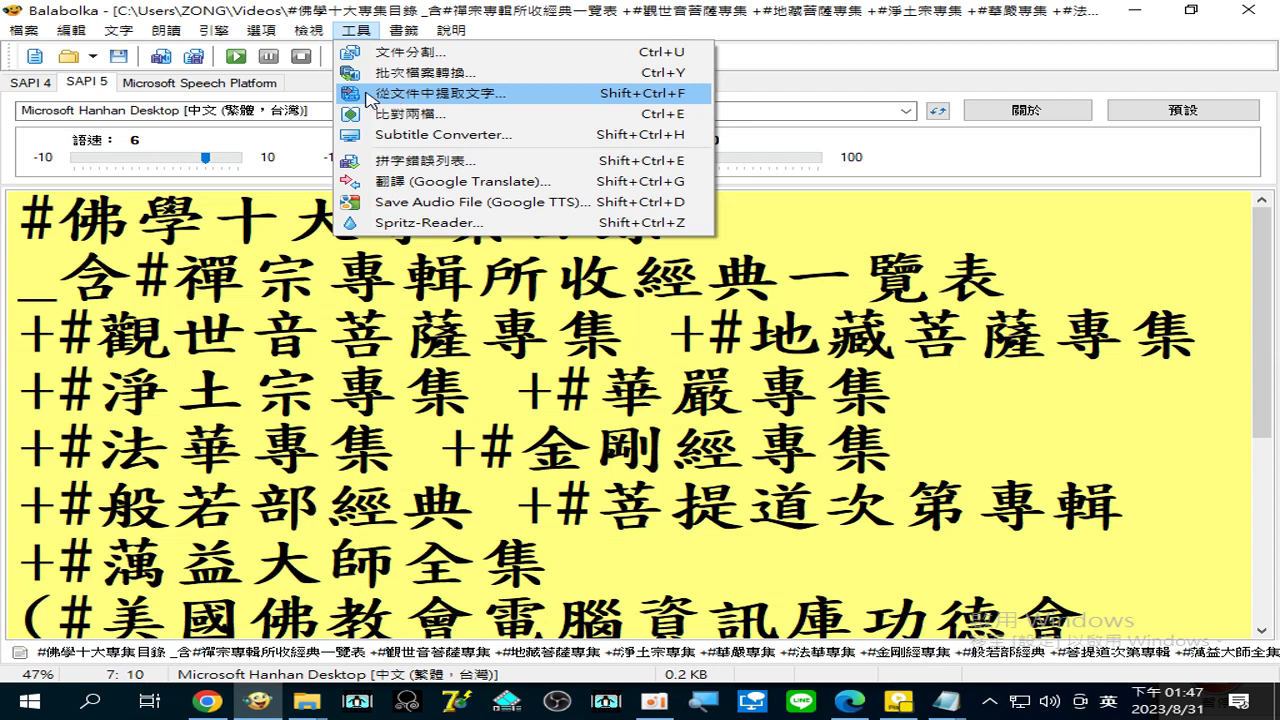
Open the tool for extracting text from documents and review its output text settings before returning to the file list
{"action": "left_click", "coordinate": [366, 94]}
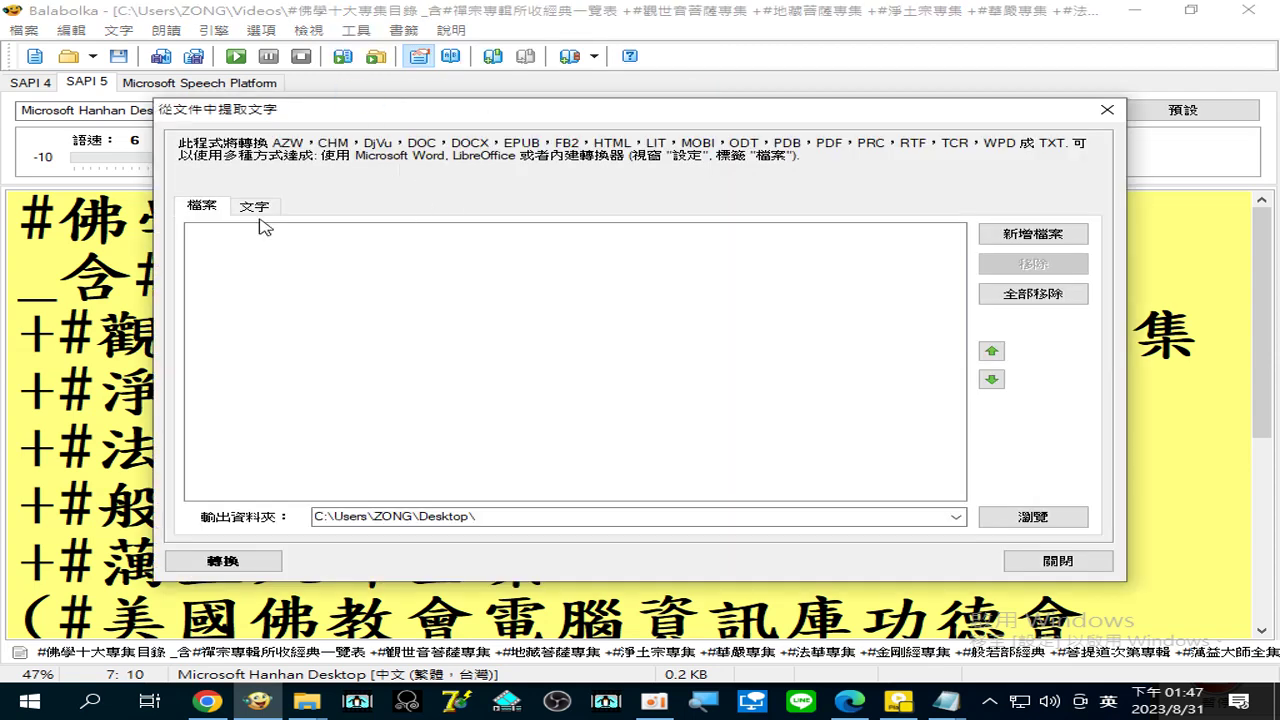
{"action": "left_click", "coordinate": [255, 207]}
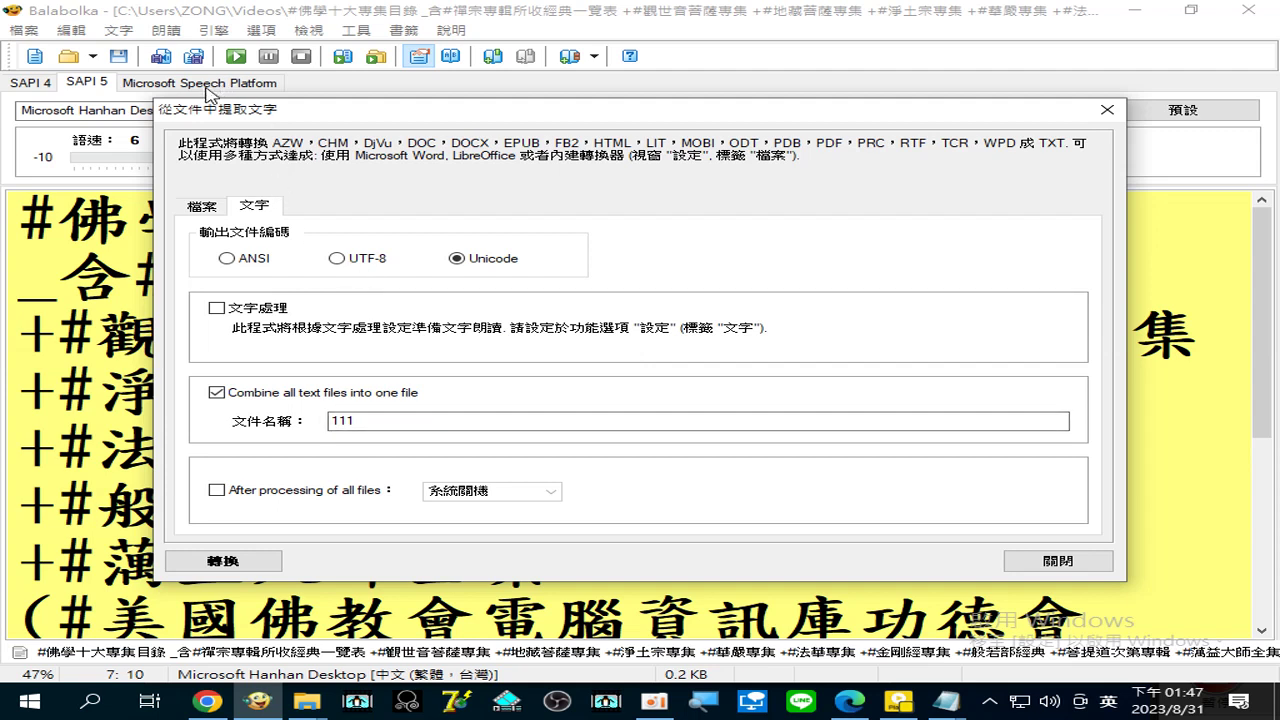
{"action": "left_click", "coordinate": [208, 208]}
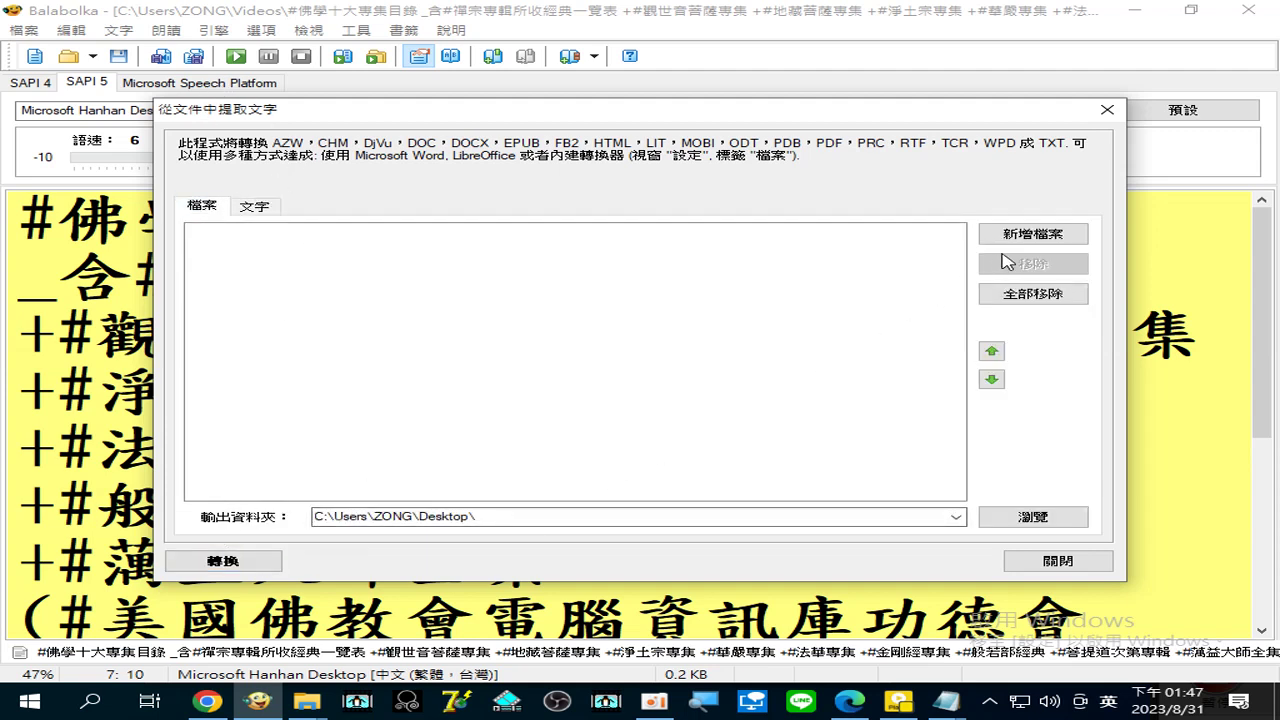
Add files 000, 000-1 and 000-2 from subfolder 010\000 of the 000美國佛教會電腦資訊庫功德會佛學辭典集成佛學十大專集 folder to the extraction list
{"action": "left_click", "coordinate": [1030, 234]}
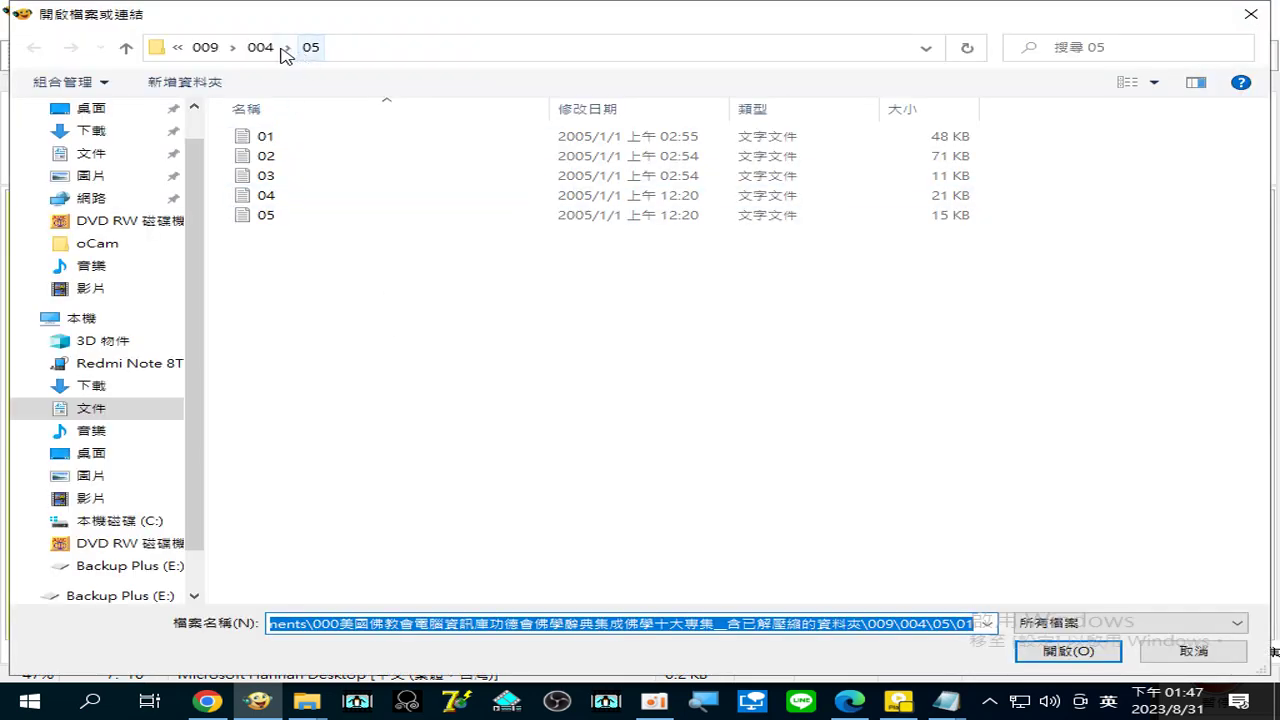
{"action": "left_click", "coordinate": [177, 47]}
{"action": "mouse_move", "coordinate": [232, 47]}
{"action": "mouse_move", "coordinate": [177, 47]}
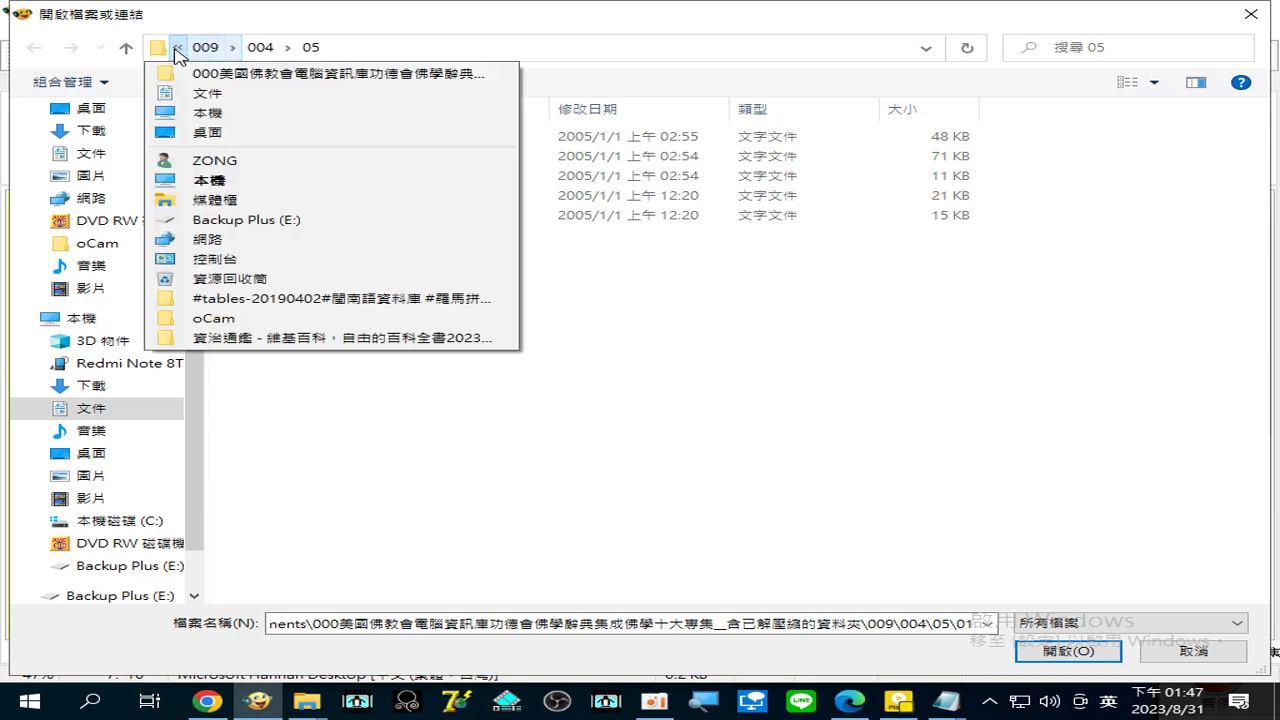
{"action": "left_click", "coordinate": [320, 72]}
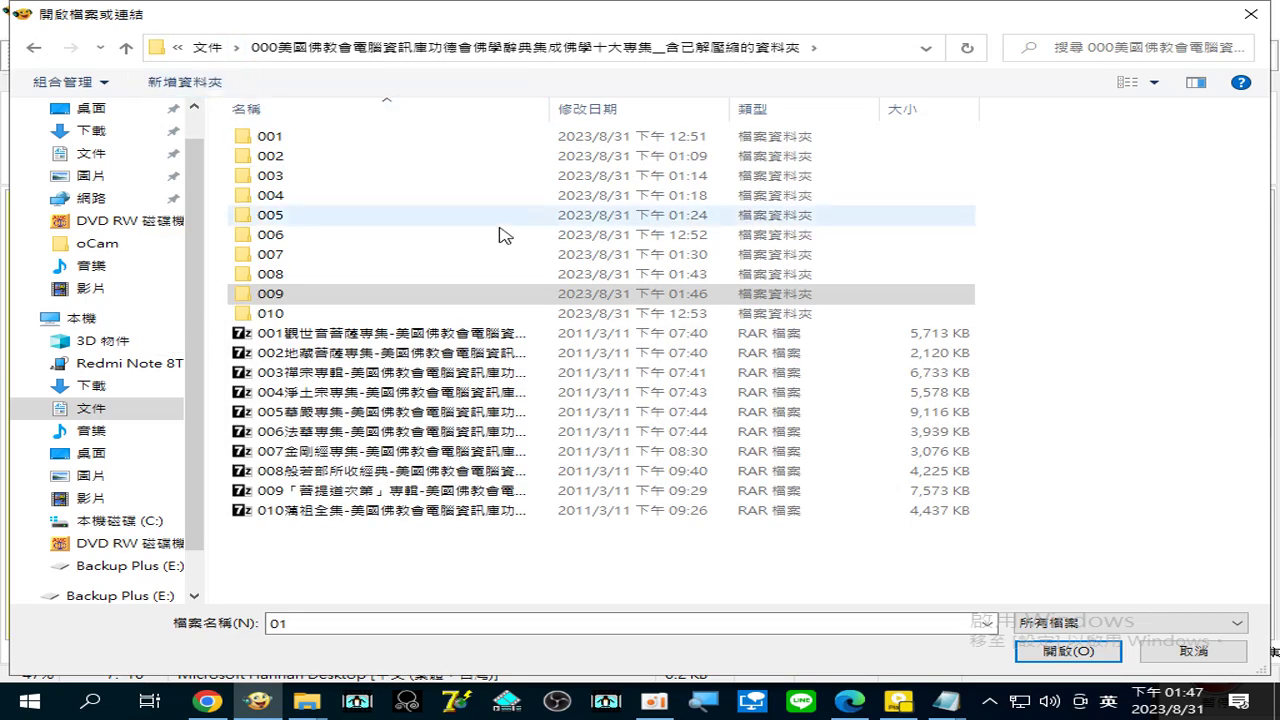
{"action": "double_click", "coordinate": [290, 315]}
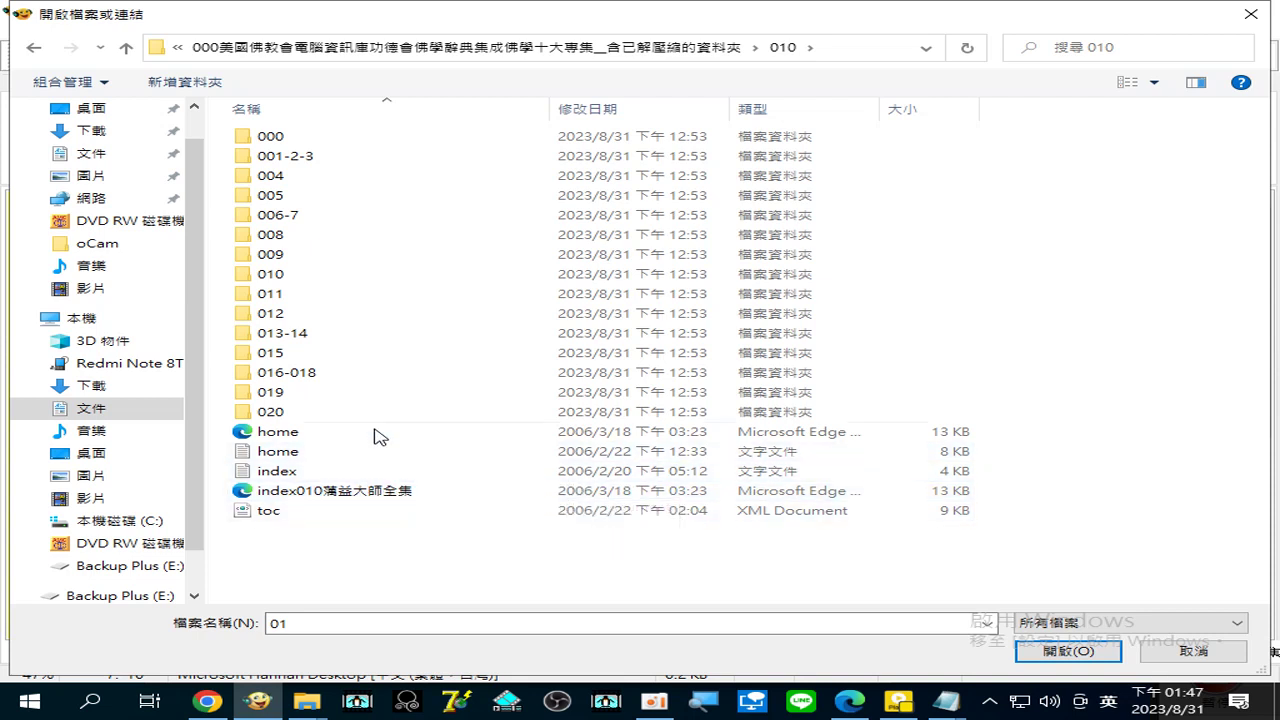
{"action": "double_click", "coordinate": [278, 140]}
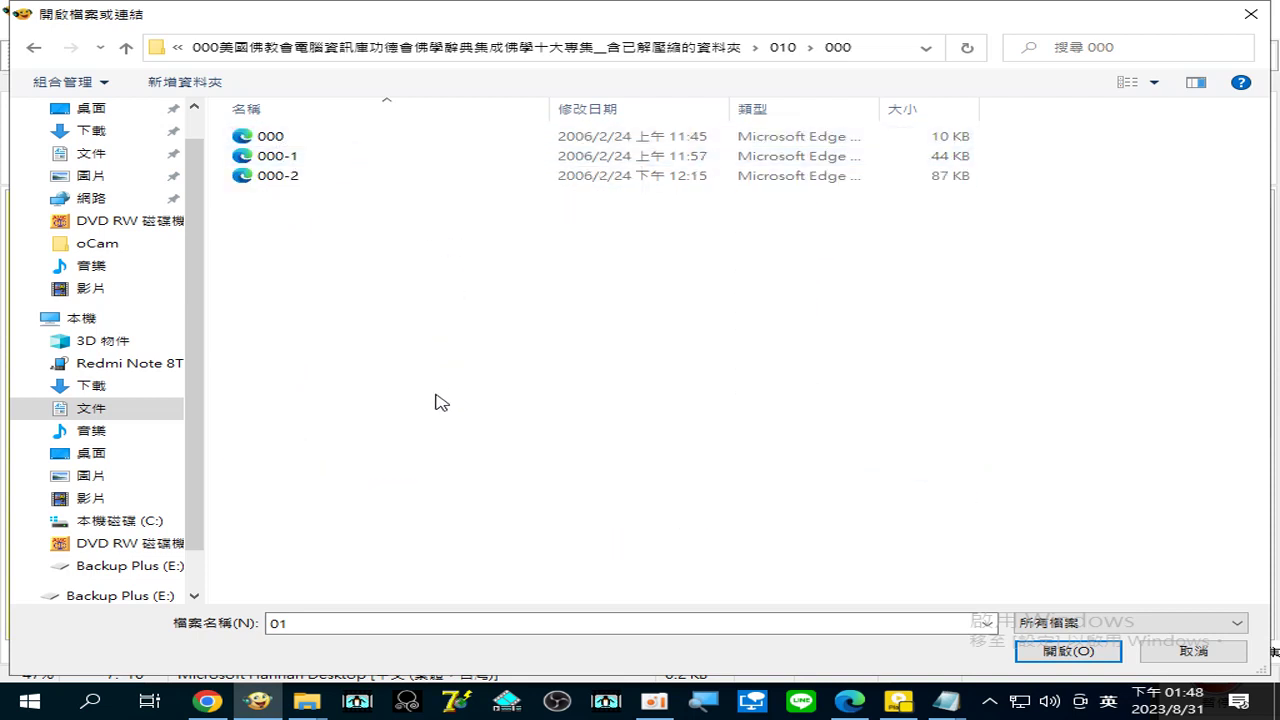
{"action": "key", "text": "ctrl+a"}
{"action": "left_click", "coordinate": [1088, 651]}
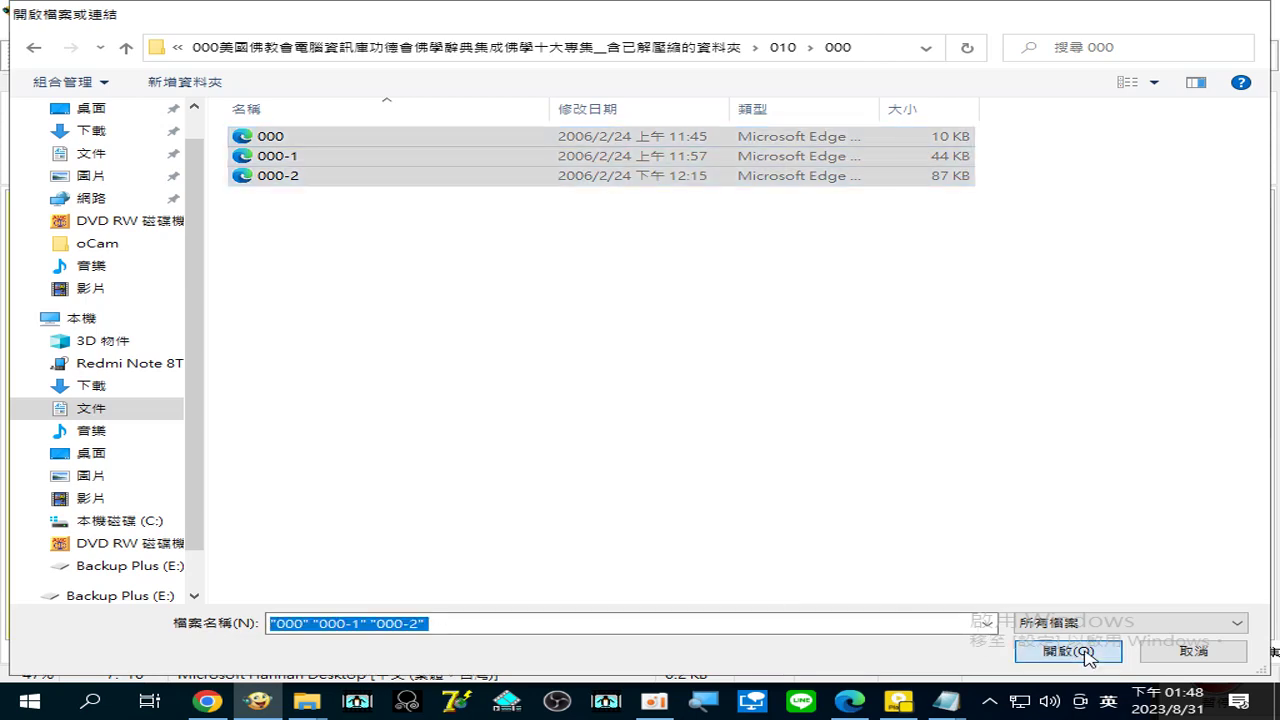
Add all files from subfolder 010\001-2-3, 000 through 003-2, to the extraction list
{"action": "left_click", "coordinate": [1033, 233]}
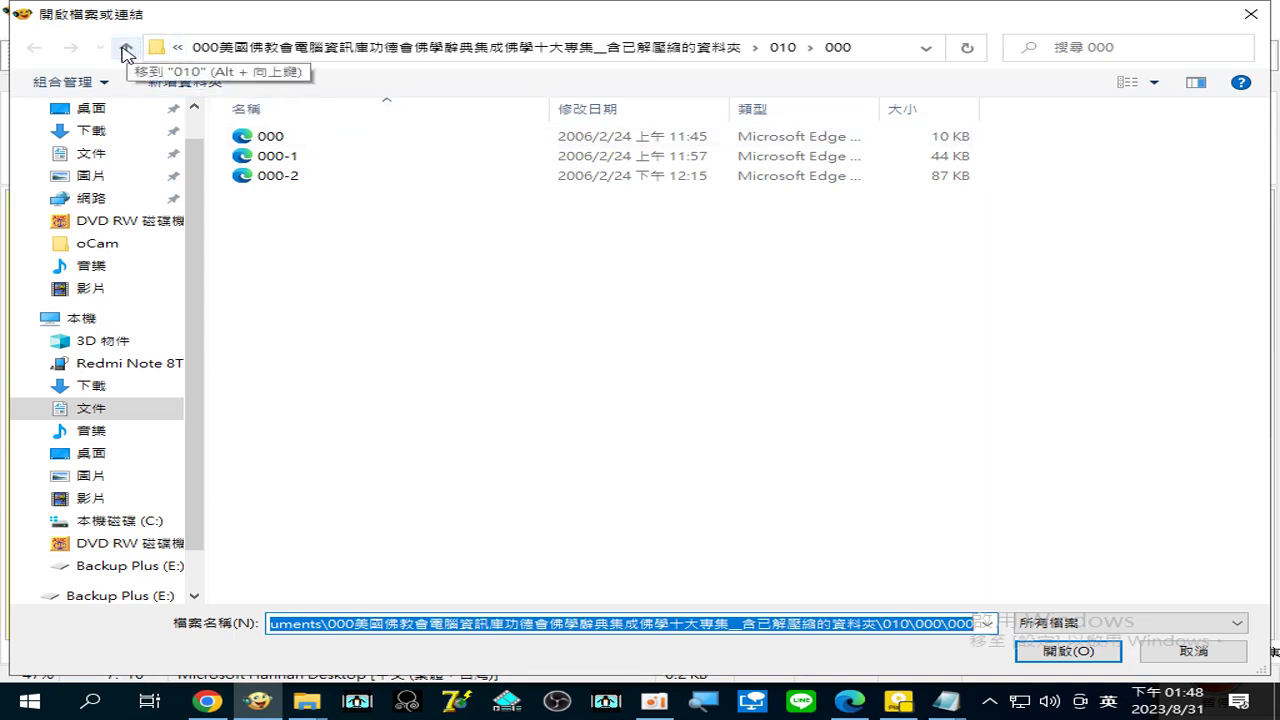
{"action": "left_click", "coordinate": [785, 48]}
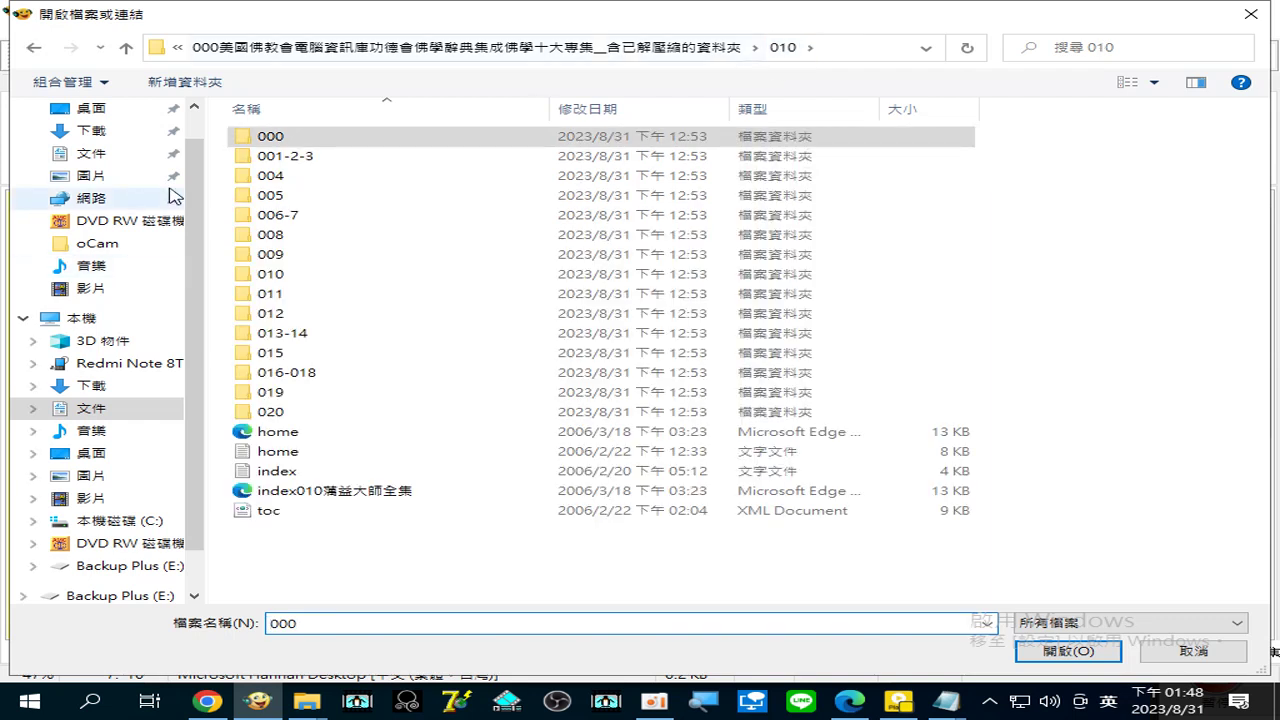
{"action": "double_click", "coordinate": [298, 163]}
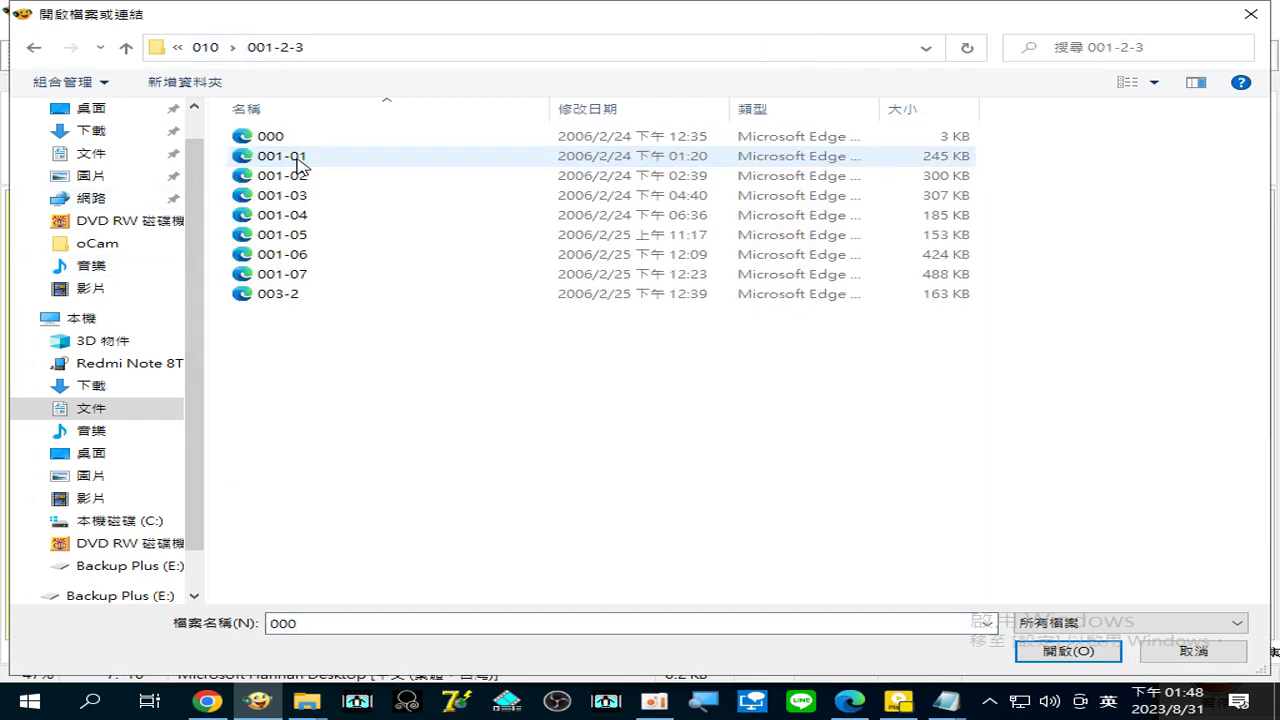
{"action": "key", "text": "ctrl+a"}
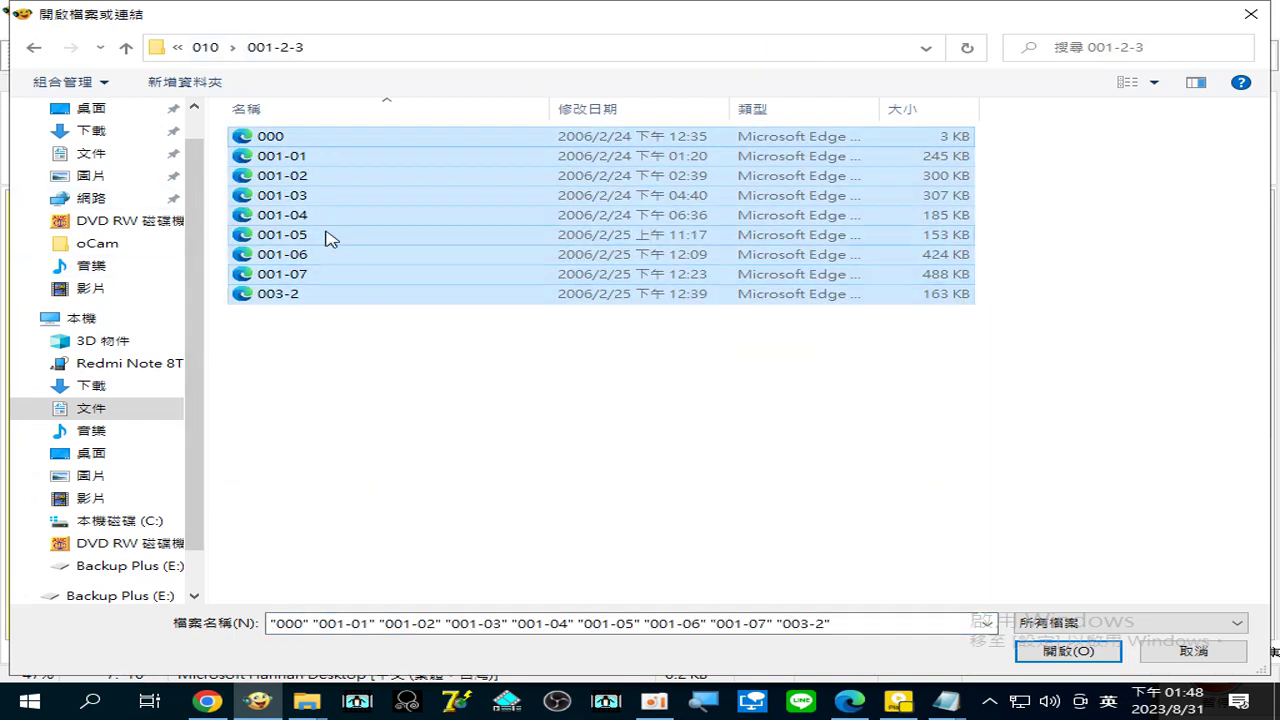
{"action": "left_click", "coordinate": [1060, 651]}
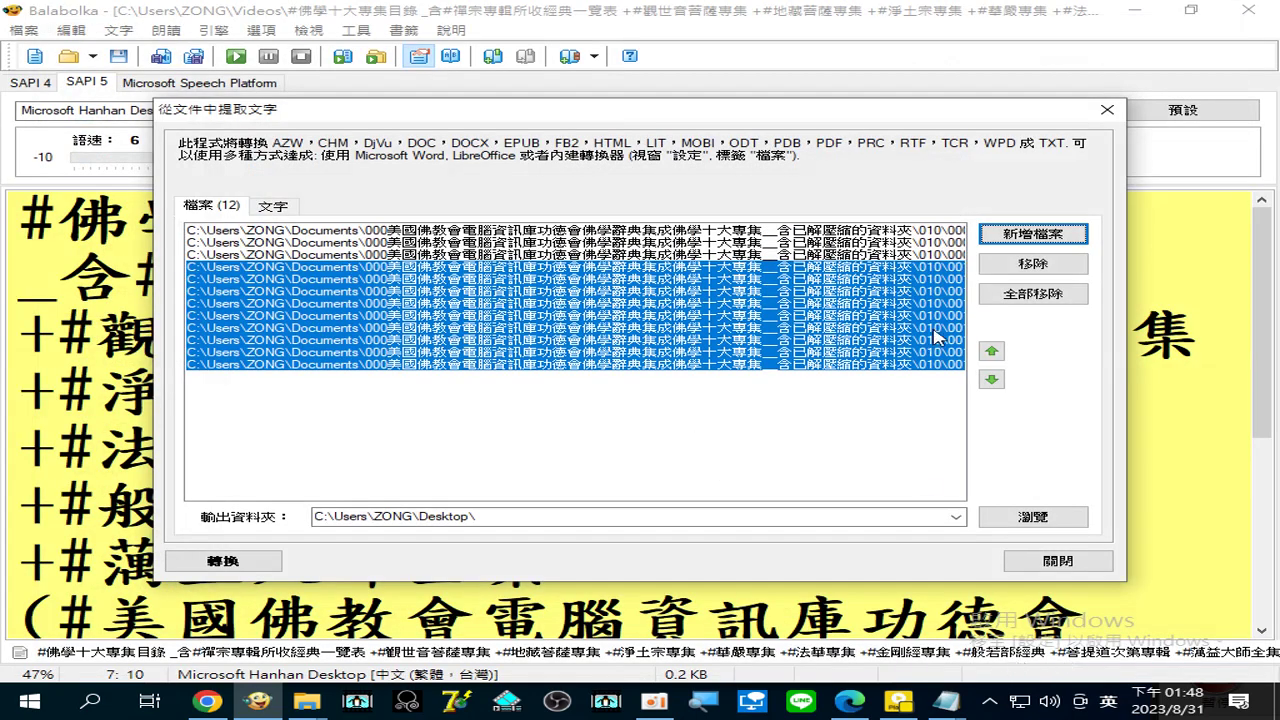
Add files 004-1 and 004-2 from subfolder 010\004 to the extraction list
{"action": "left_click", "coordinate": [1025, 238]}
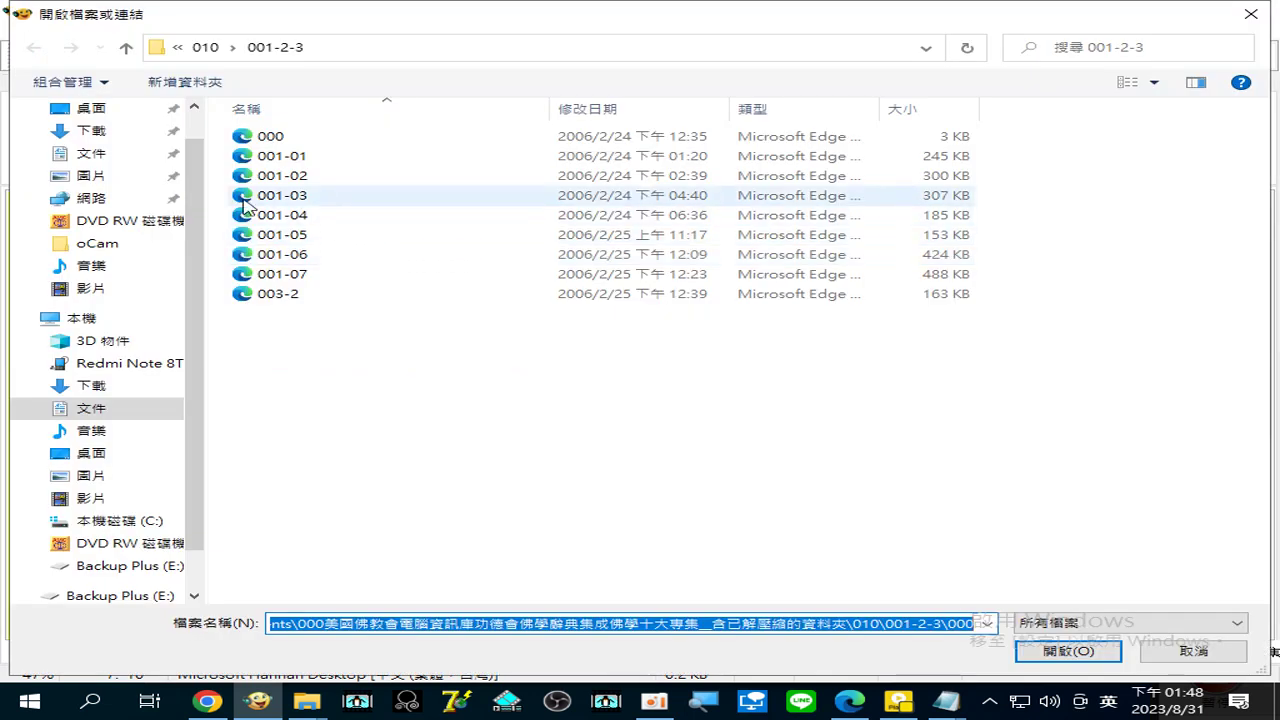
{"action": "left_click", "coordinate": [208, 50]}
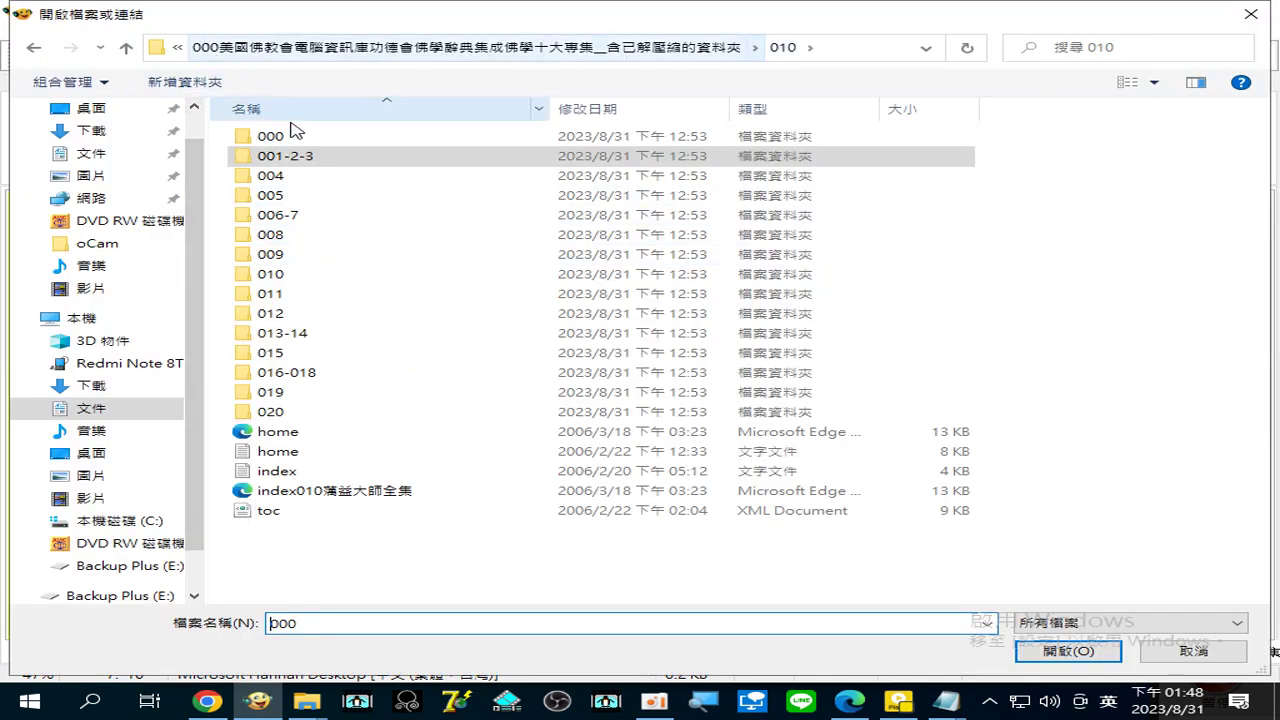
{"action": "double_click", "coordinate": [287, 180]}
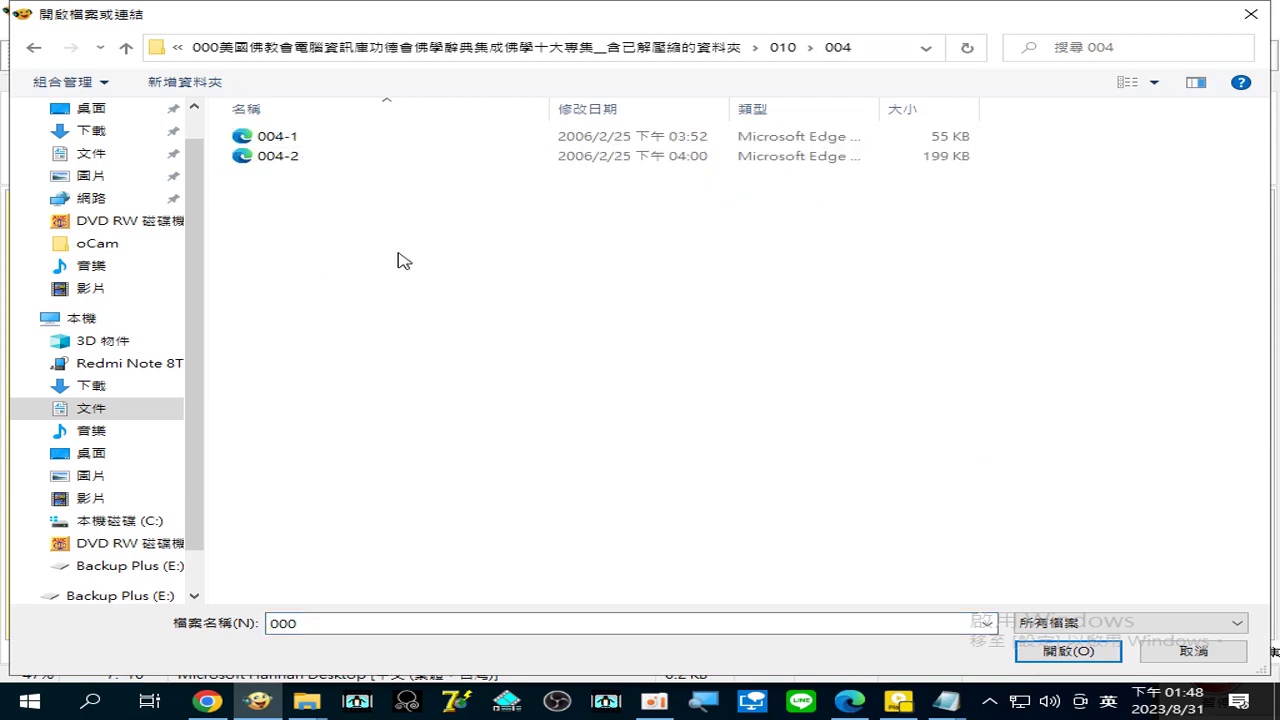
{"action": "key", "text": "ctrl+a"}
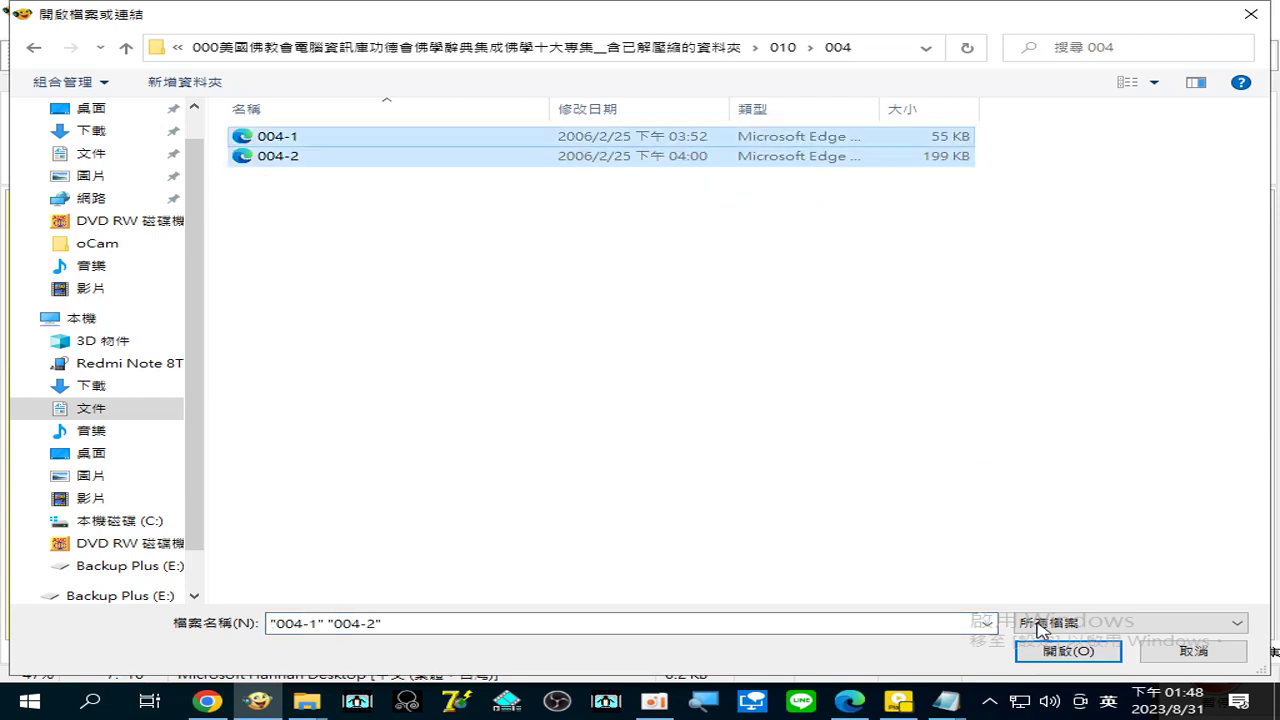
{"action": "left_click", "coordinate": [1070, 651]}
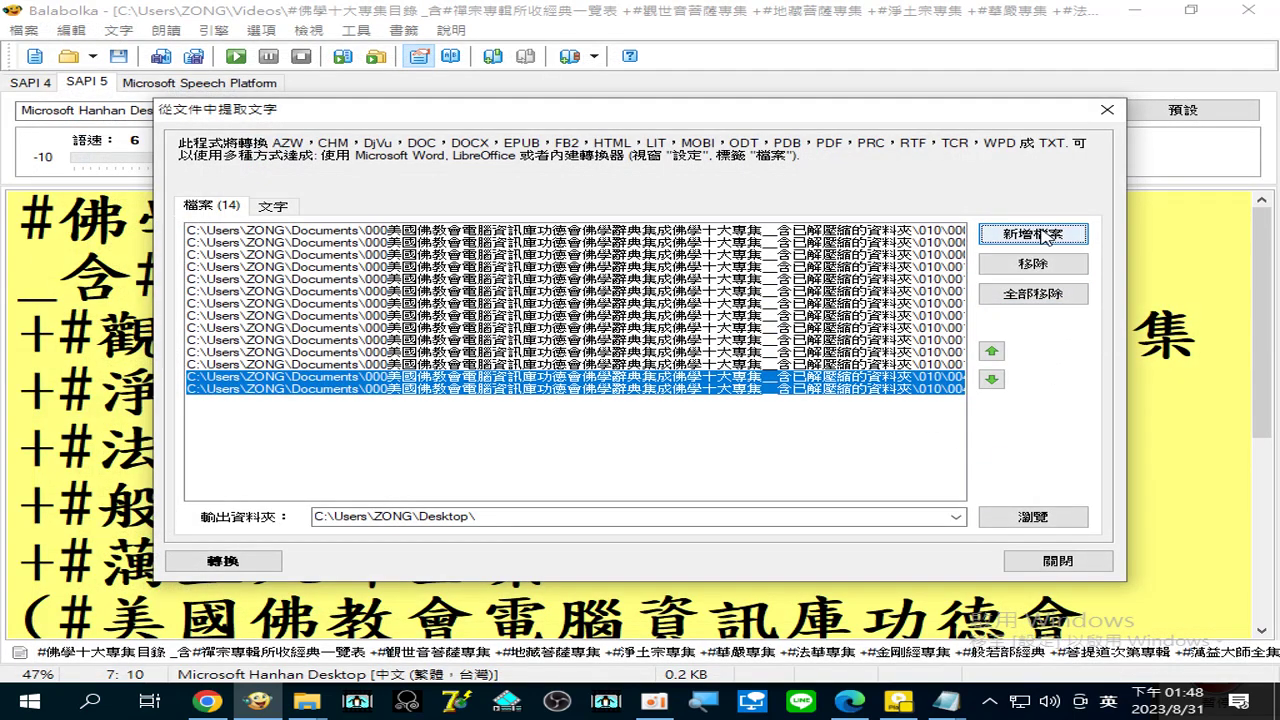
Add files 005-0, 005-1 and 005-2 from subfolder 010\005 to the extraction list
{"action": "left_click", "coordinate": [1033, 234]}
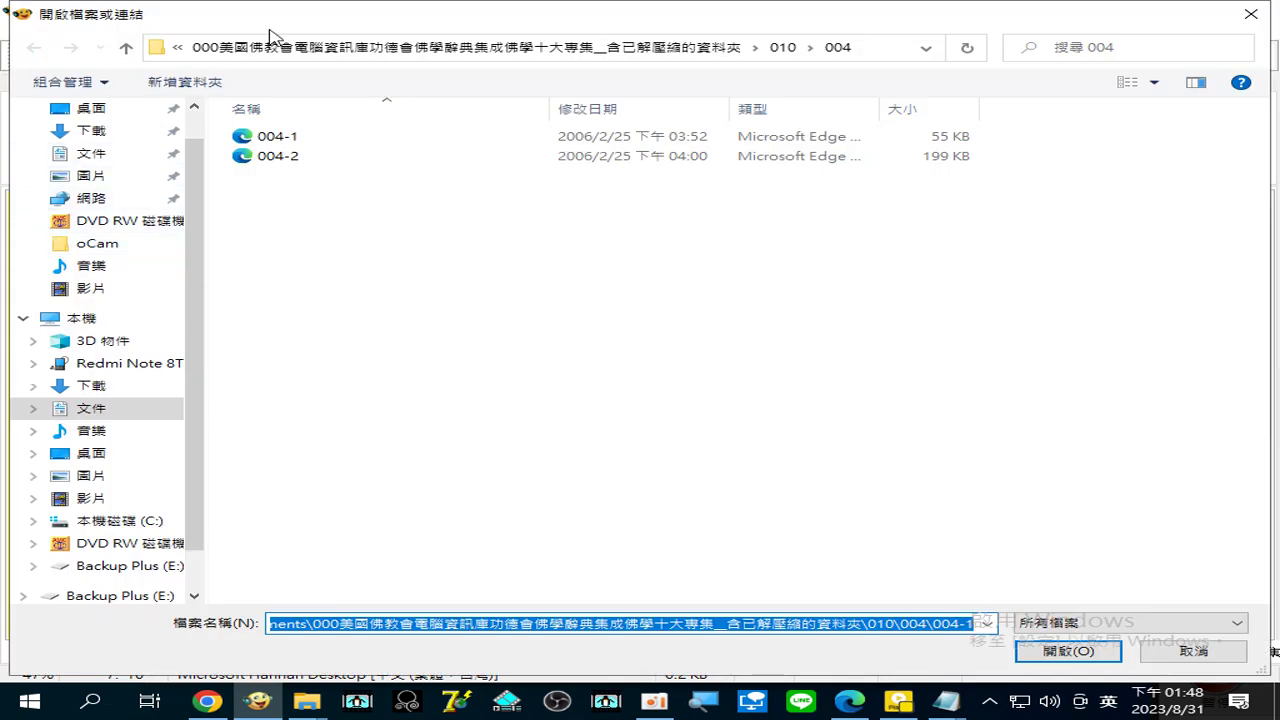
{"action": "left_click", "coordinate": [781, 48]}
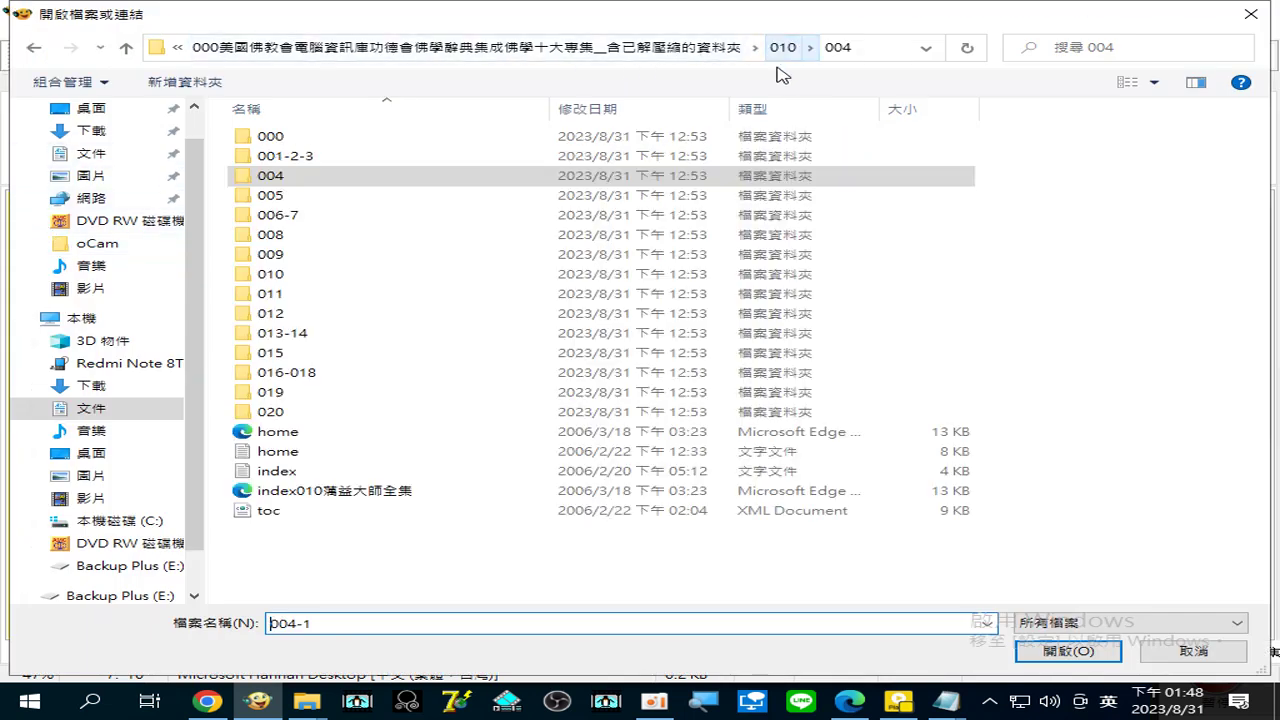
{"action": "double_click", "coordinate": [265, 200]}
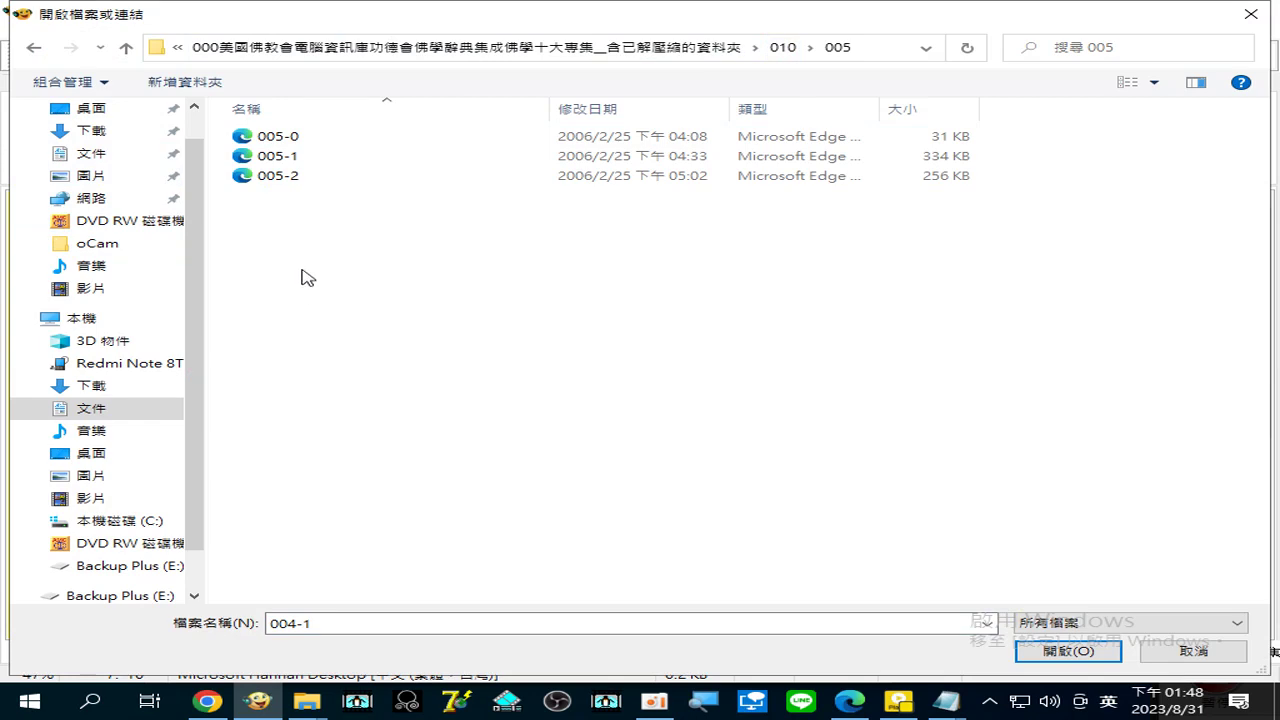
{"action": "key", "text": "ctrl+a"}
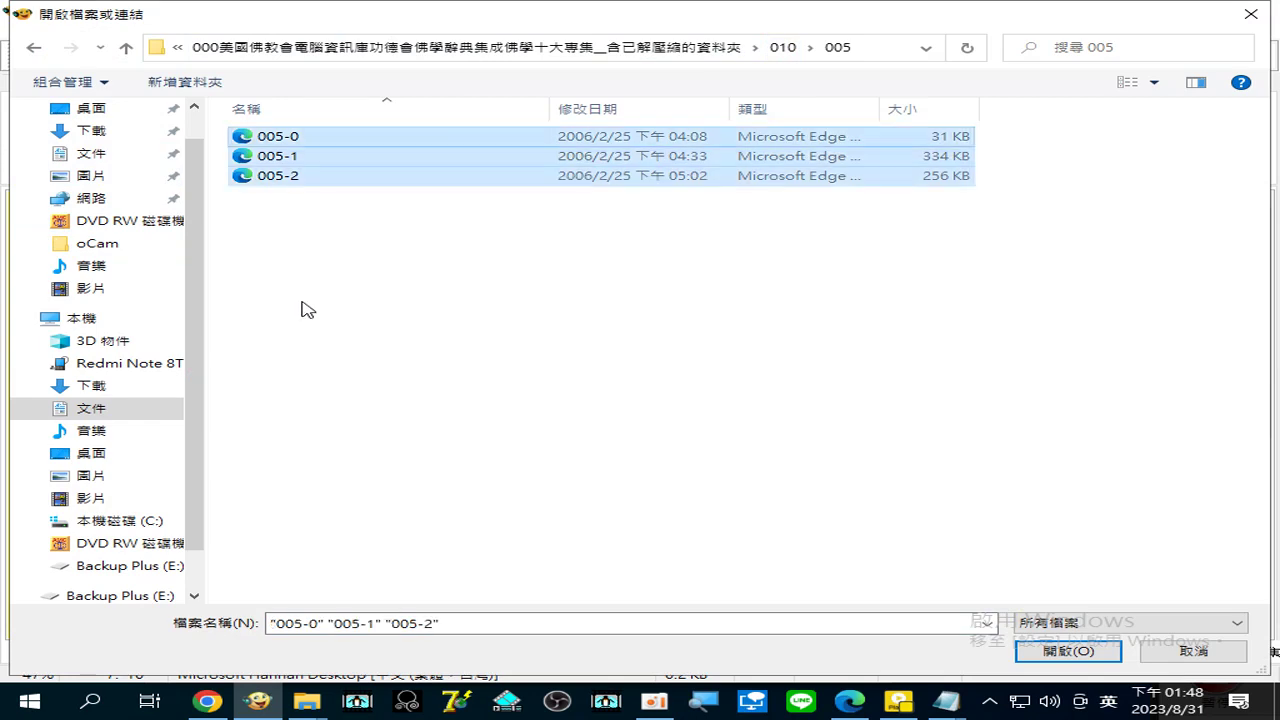
{"action": "left_click", "coordinate": [1055, 661]}
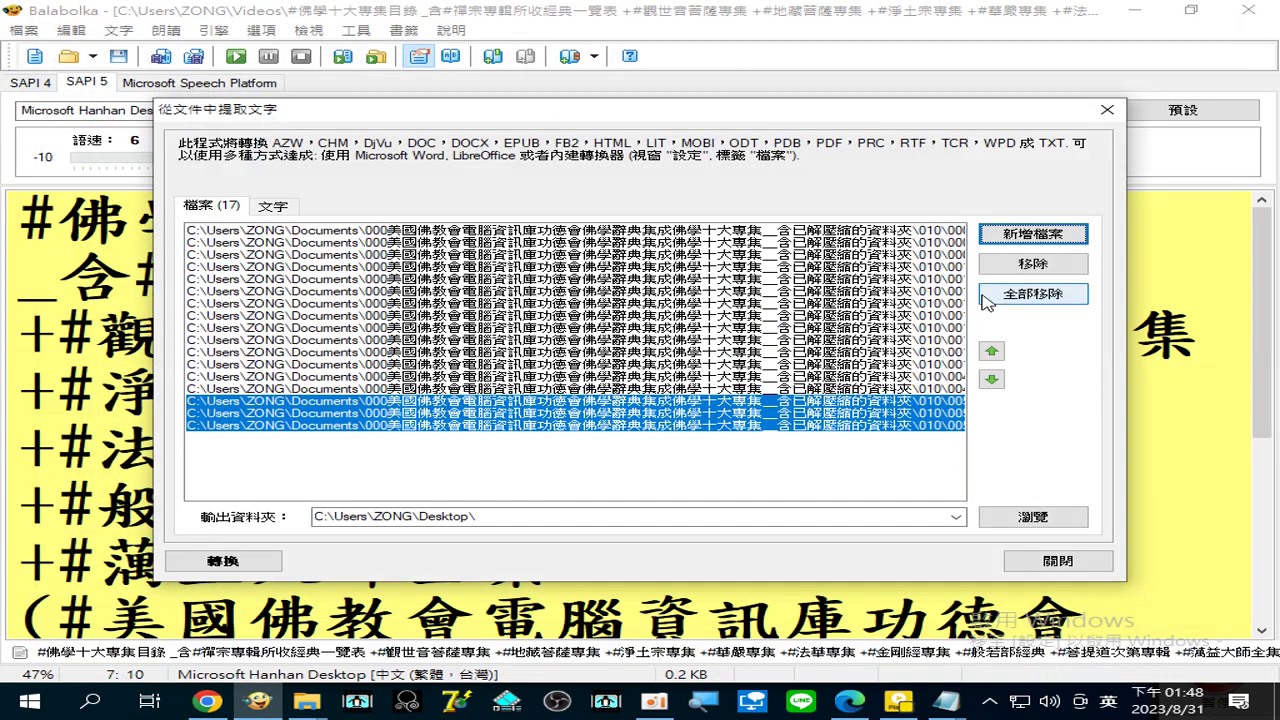
Add files 006-0, 007-1 and 007-2 from subfolder 010\006-7 to the extraction list
{"action": "left_click", "coordinate": [1033, 234]}
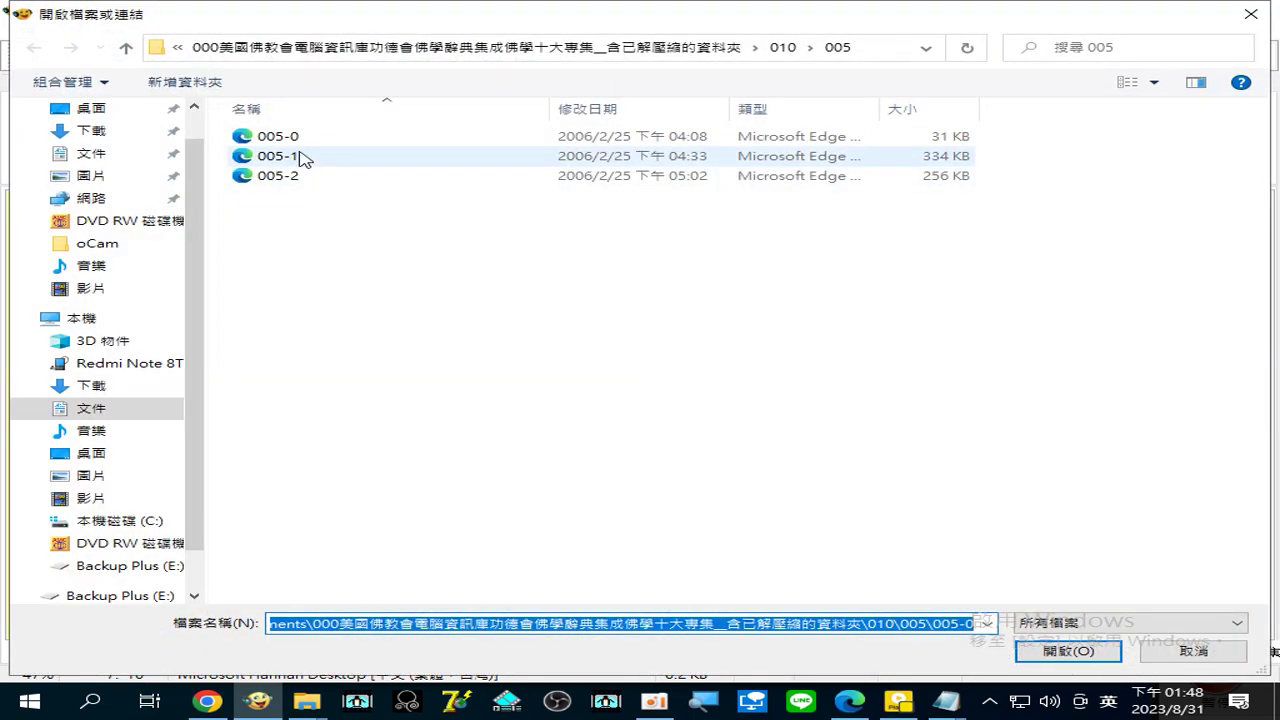
{"action": "left_click", "coordinate": [785, 46]}
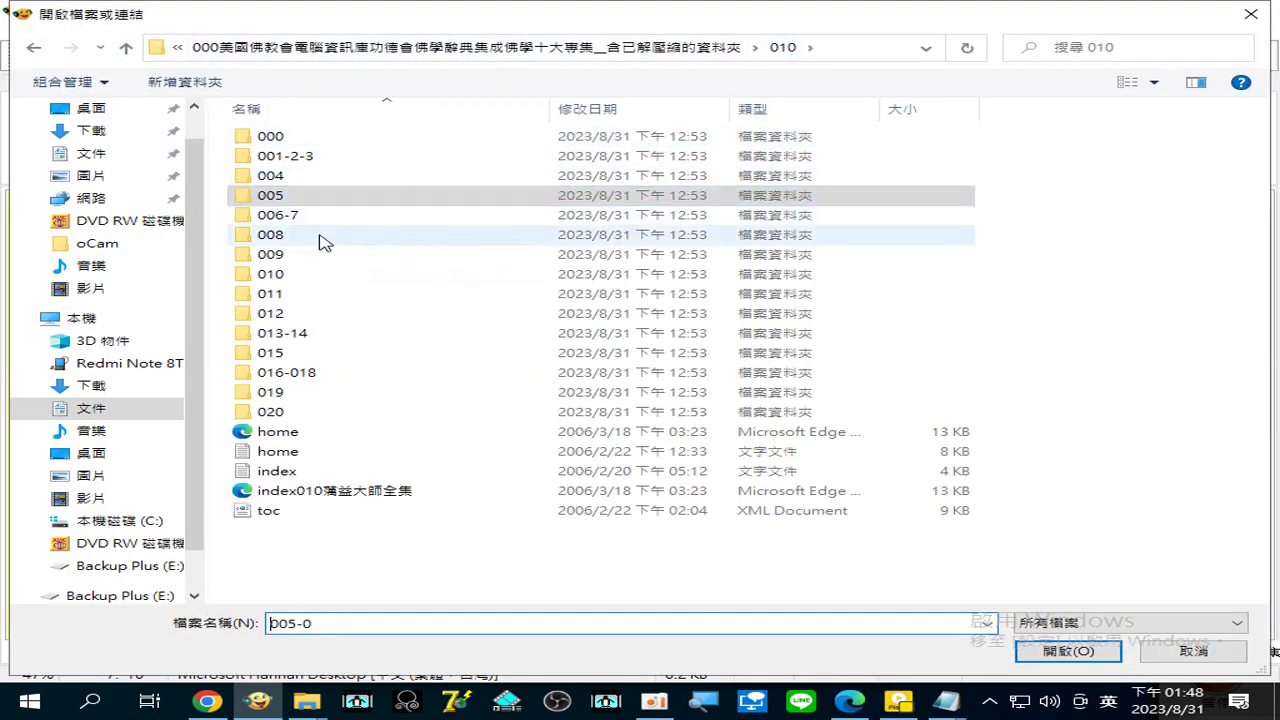
{"action": "double_click", "coordinate": [290, 216]}
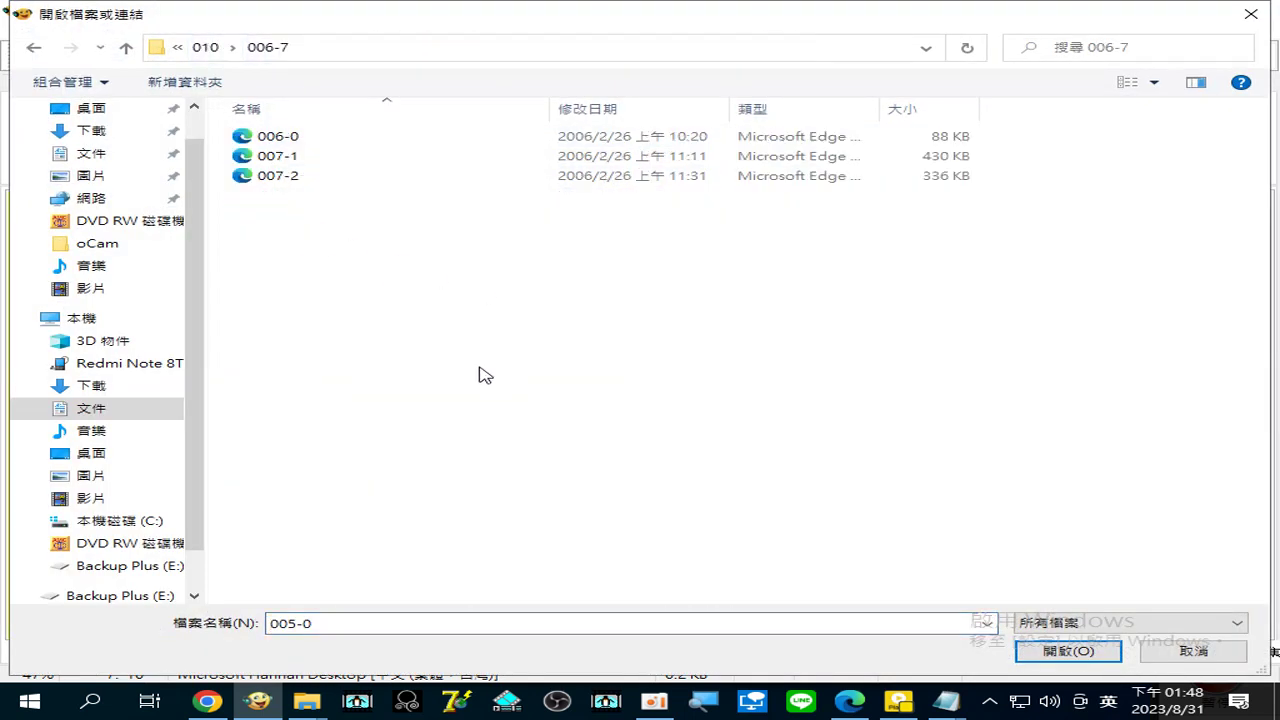
{"action": "key", "text": "ctrl+a"}
{"action": "left_click", "coordinate": [1068, 651]}
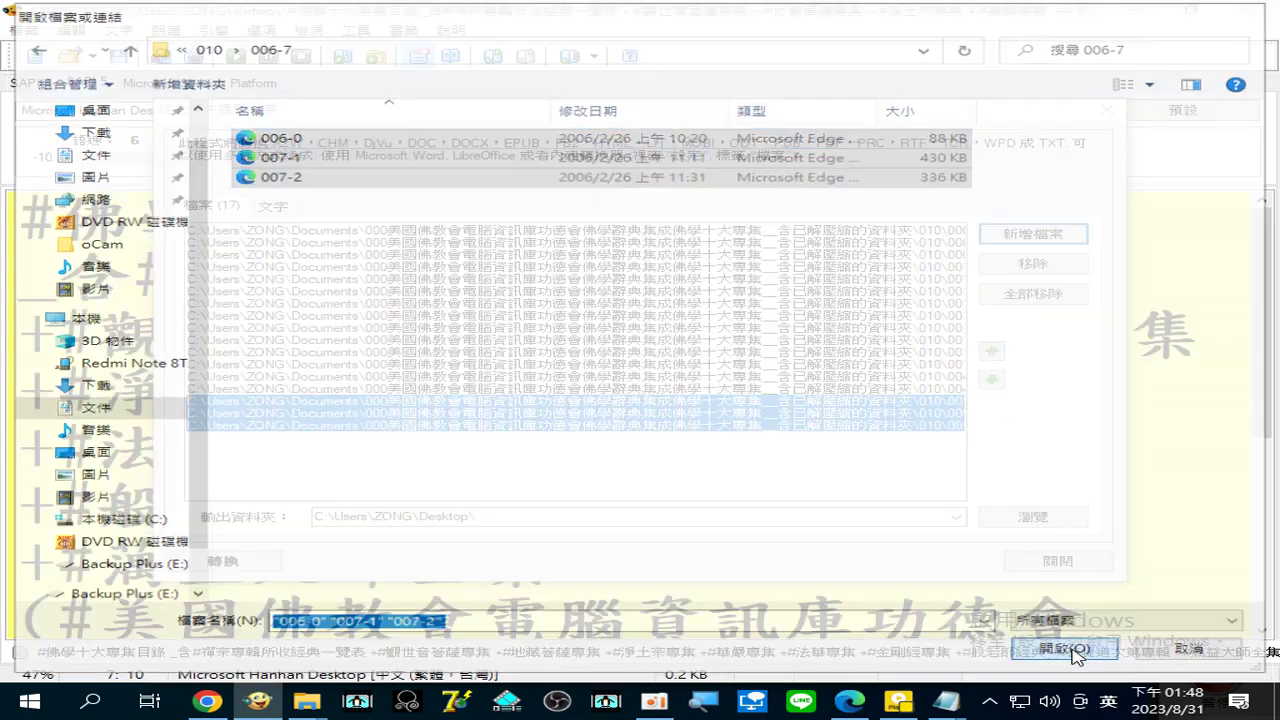
Add all files from subfolder 010\008, 008-1 through 008-8, to the extraction list
{"action": "left_click", "coordinate": [1003, 233]}
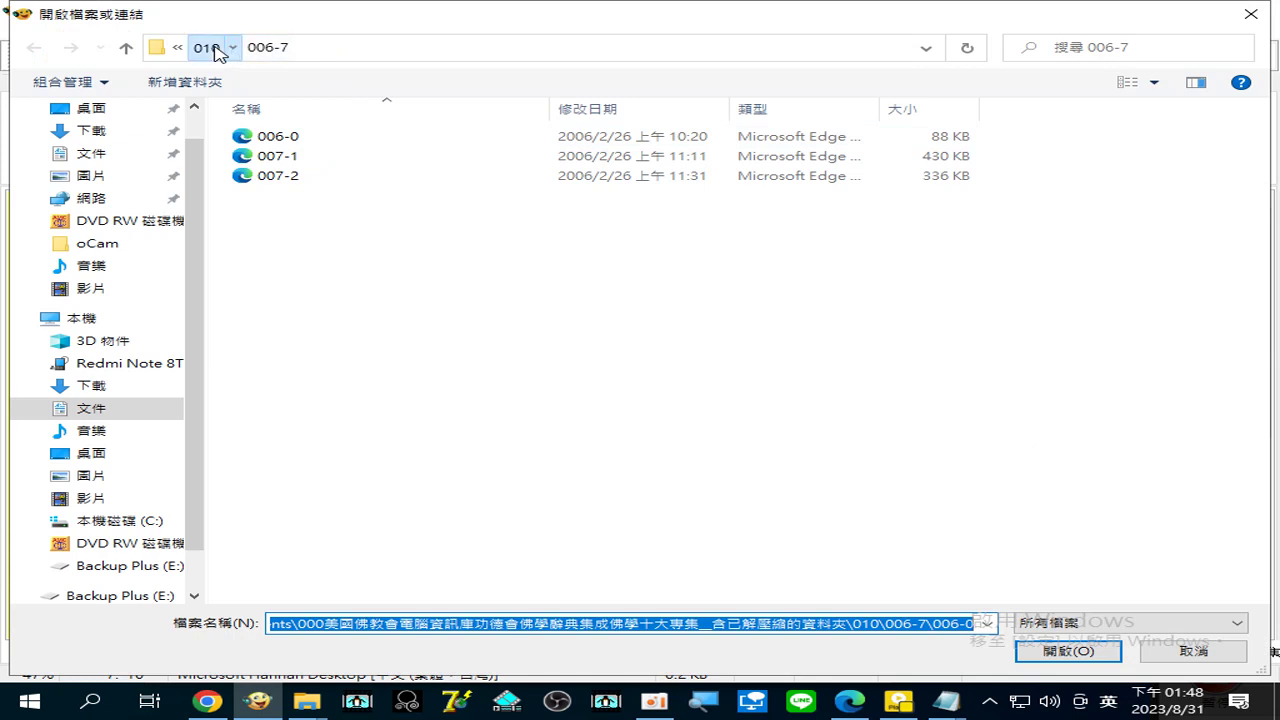
{"action": "left_click", "coordinate": [206, 47]}
{"action": "double_click", "coordinate": [271, 240]}
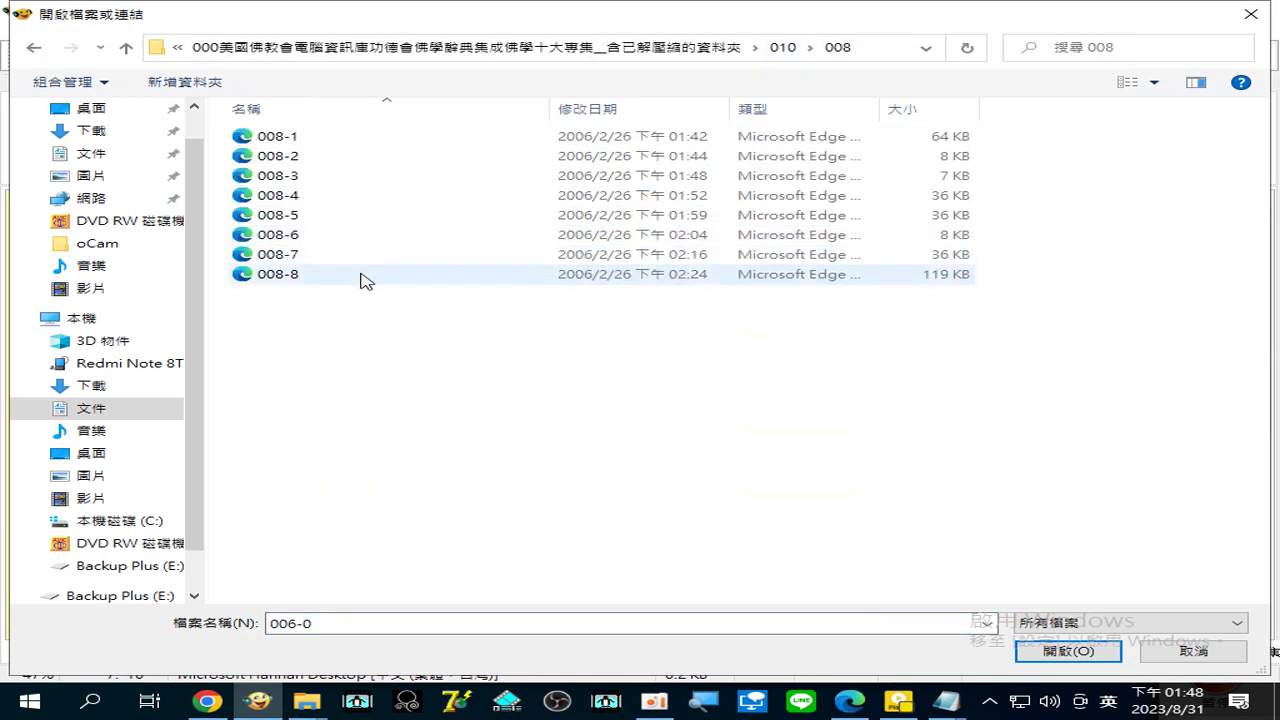
{"action": "key", "text": "ctrl+a"}
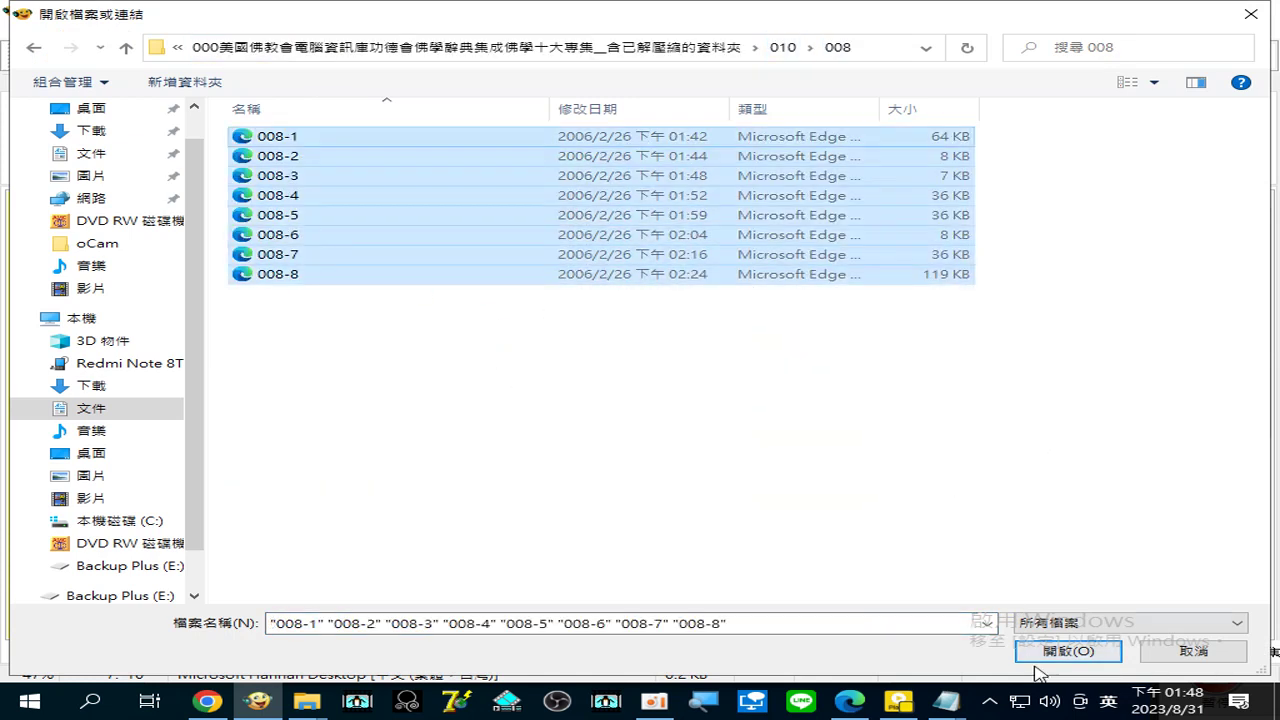
{"action": "left_click", "coordinate": [1064, 651]}
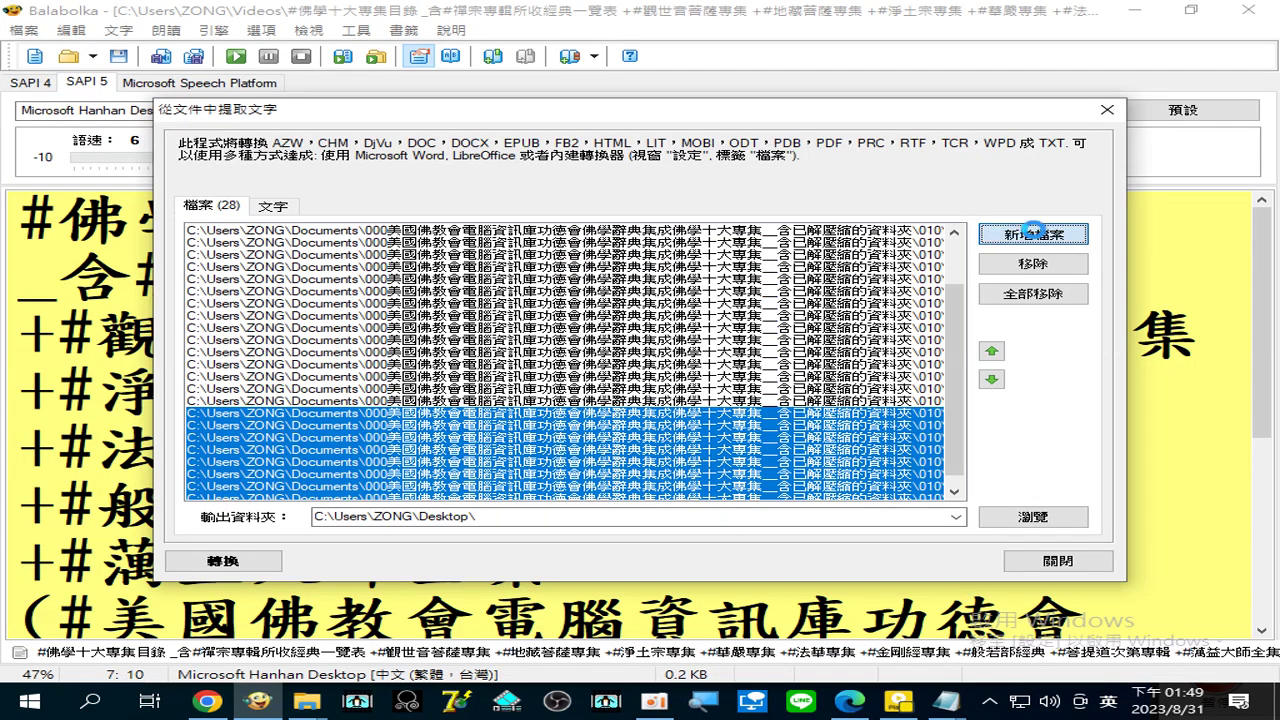
Add file 009 from subfolder 010\009 to the extraction list
{"action": "left_click", "coordinate": [1033, 233]}
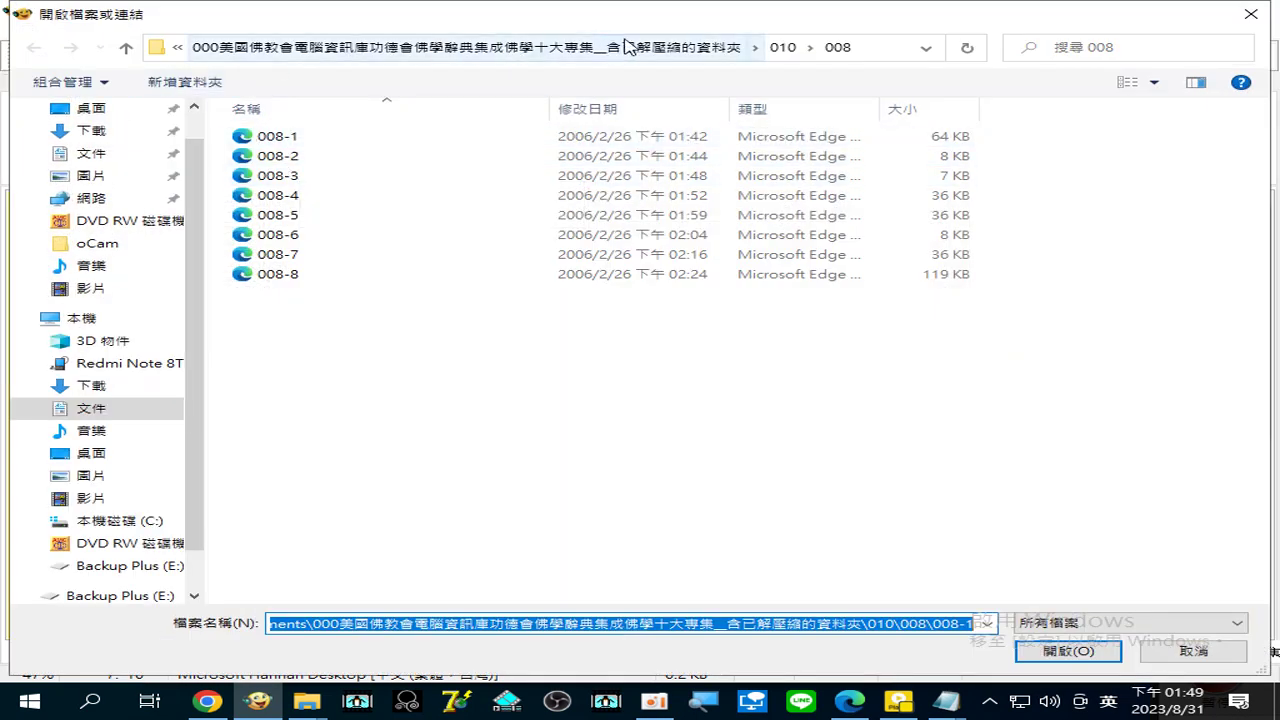
{"action": "left_click", "coordinate": [782, 47]}
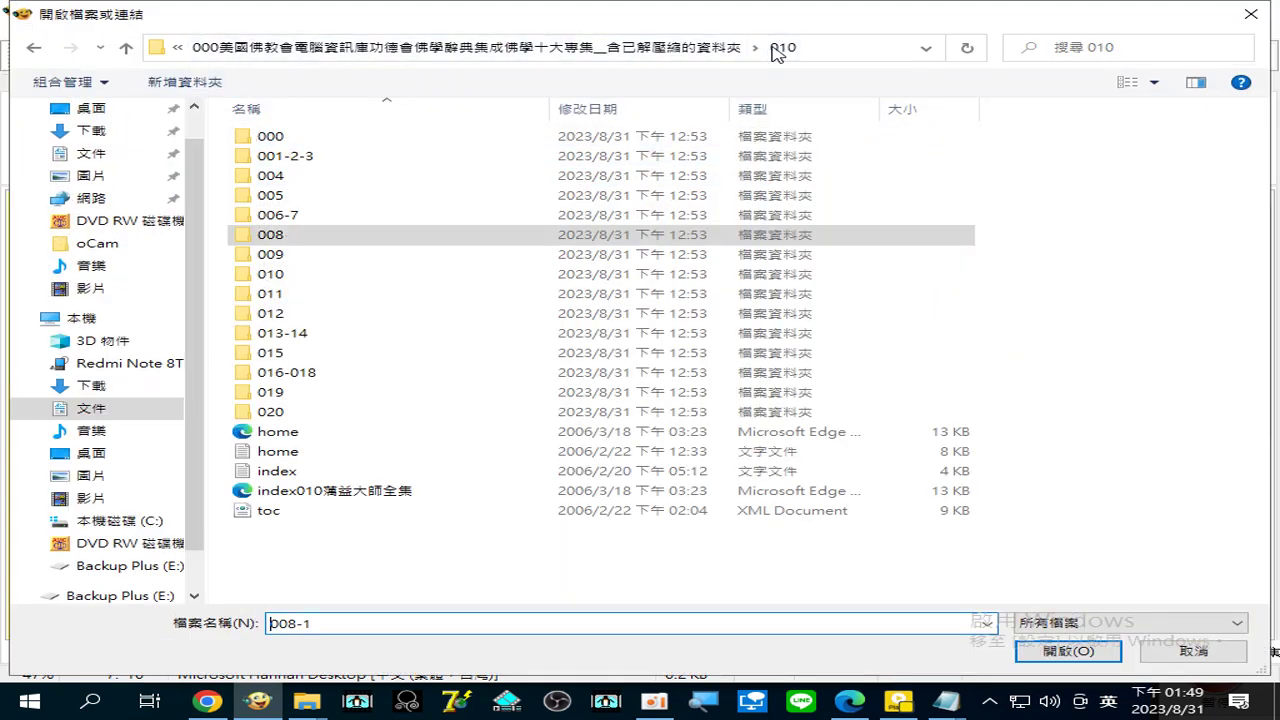
{"action": "double_click", "coordinate": [275, 256]}
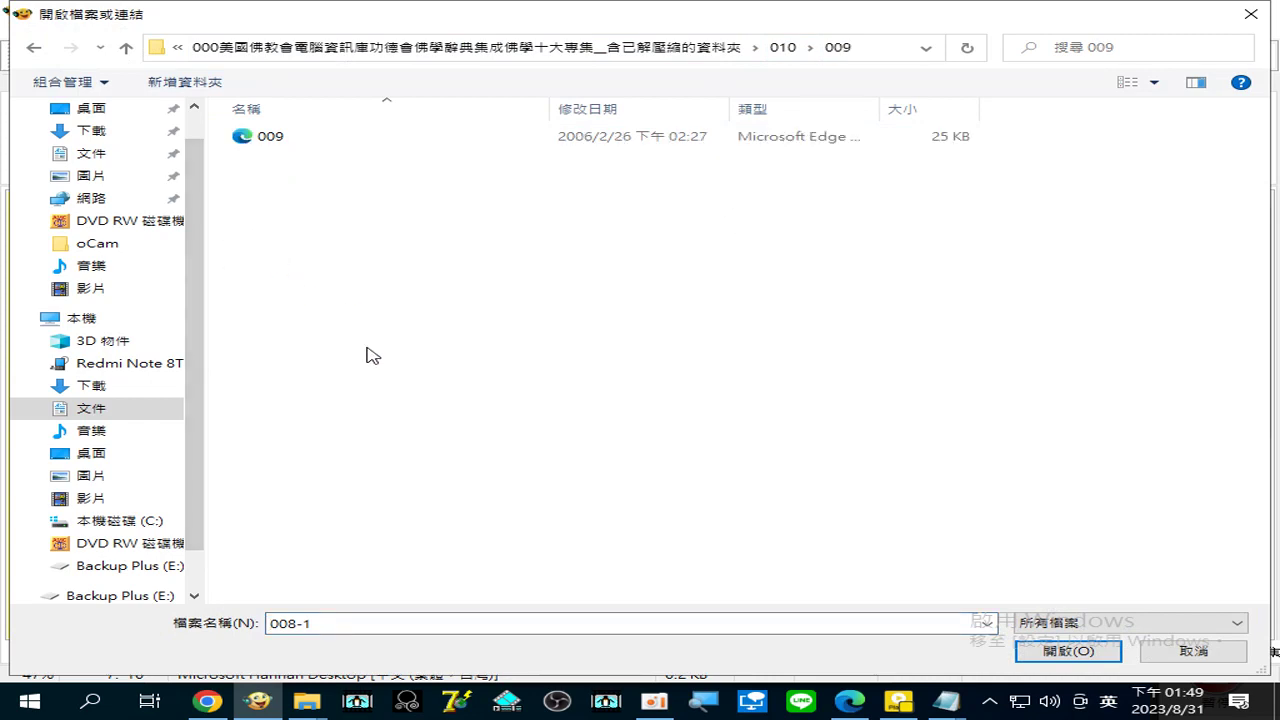
{"action": "key", "text": "Down"}
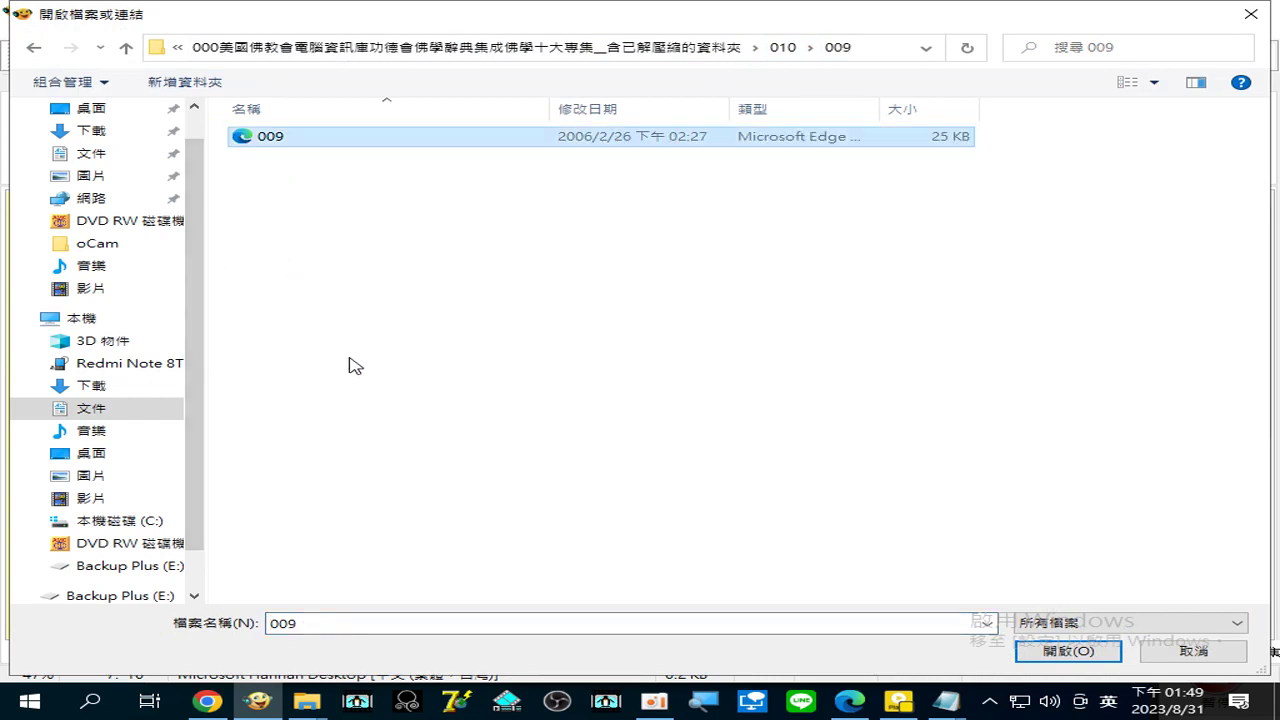
{"action": "left_click", "coordinate": [1069, 650]}
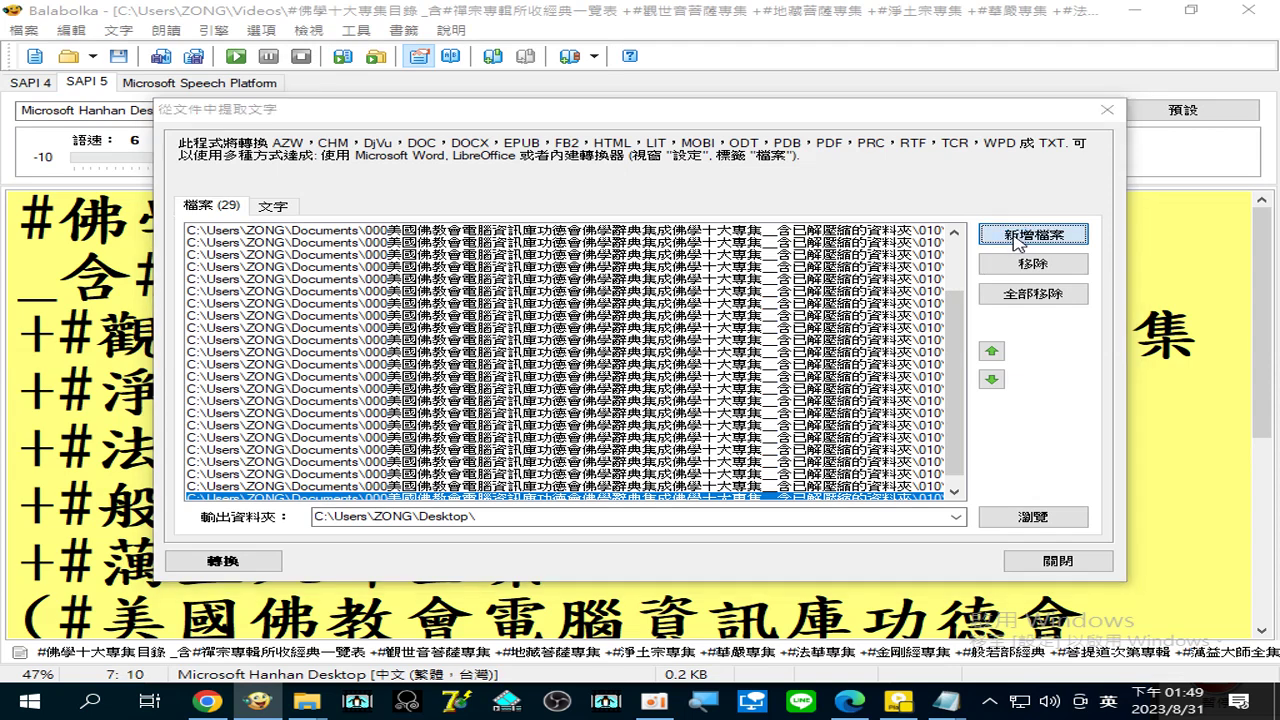
Add all files from subfolder 010\010, 010-1 through 010-4, to the extraction list
{"action": "left_click", "coordinate": [1017, 243]}
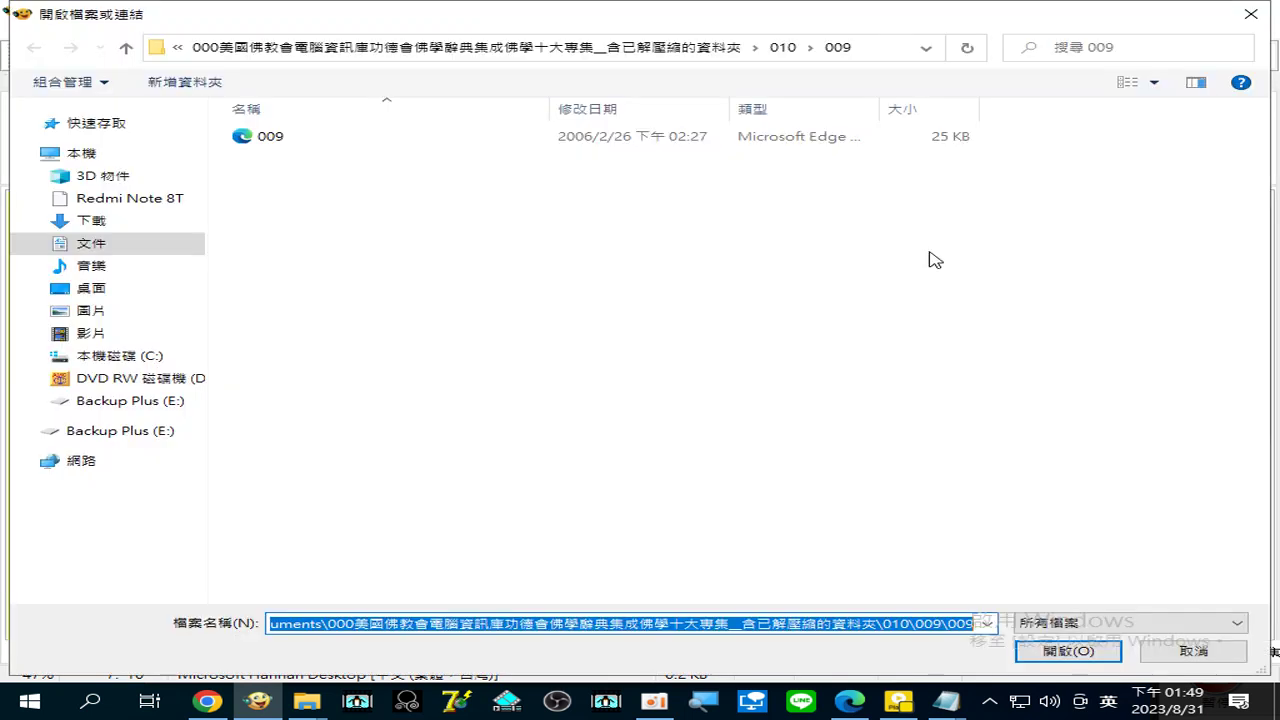
{"action": "left_click", "coordinate": [782, 48]}
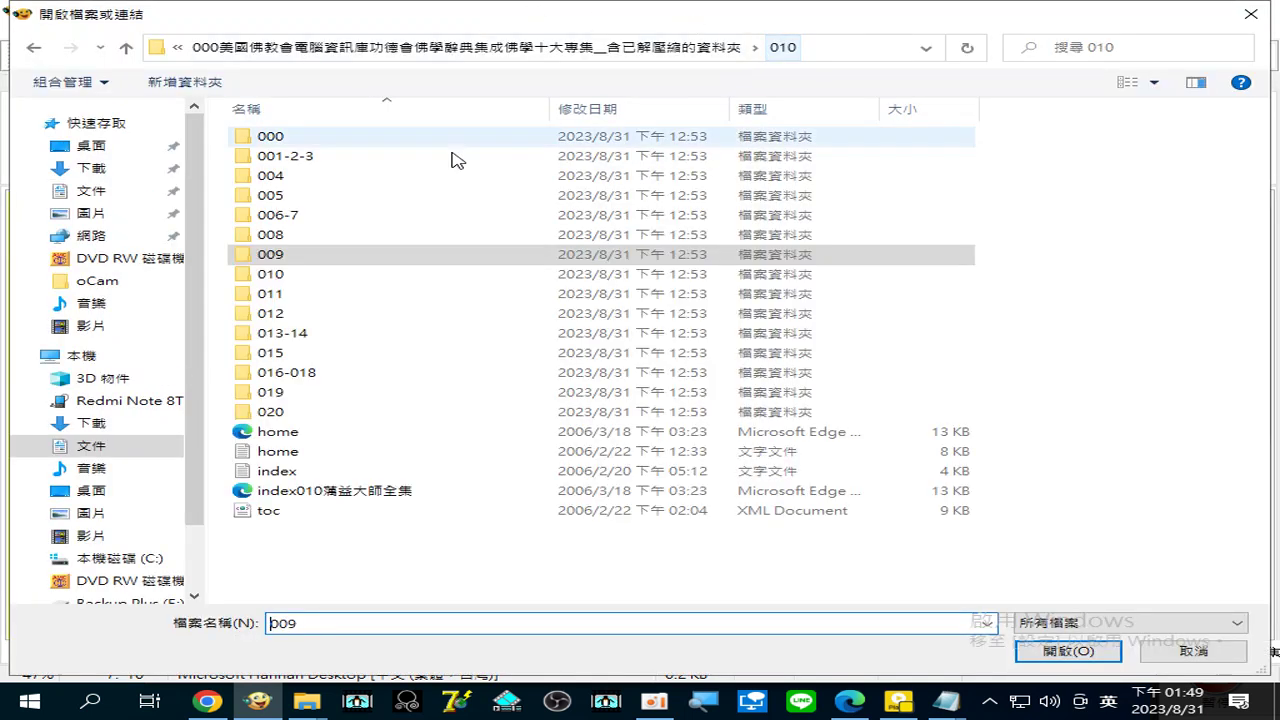
{"action": "double_click", "coordinate": [270, 274]}
{"action": "key", "text": "ctrl+a"}
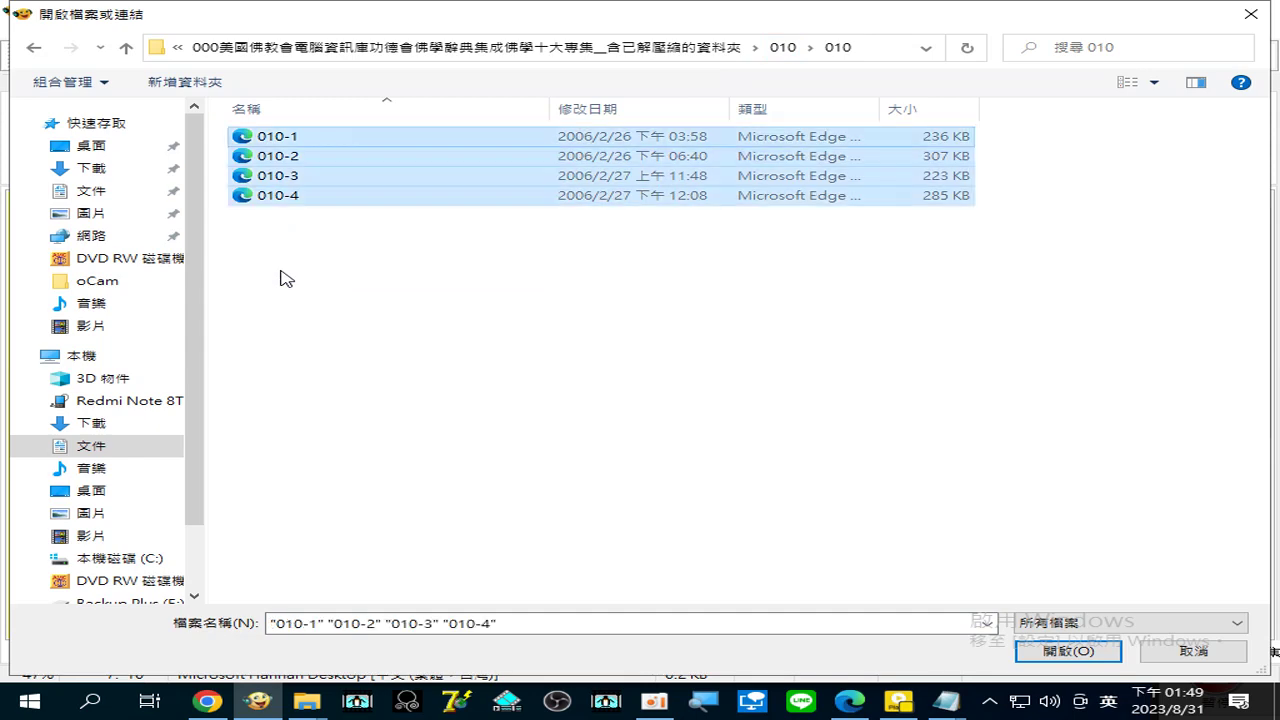
{"action": "left_click", "coordinate": [1093, 660]}
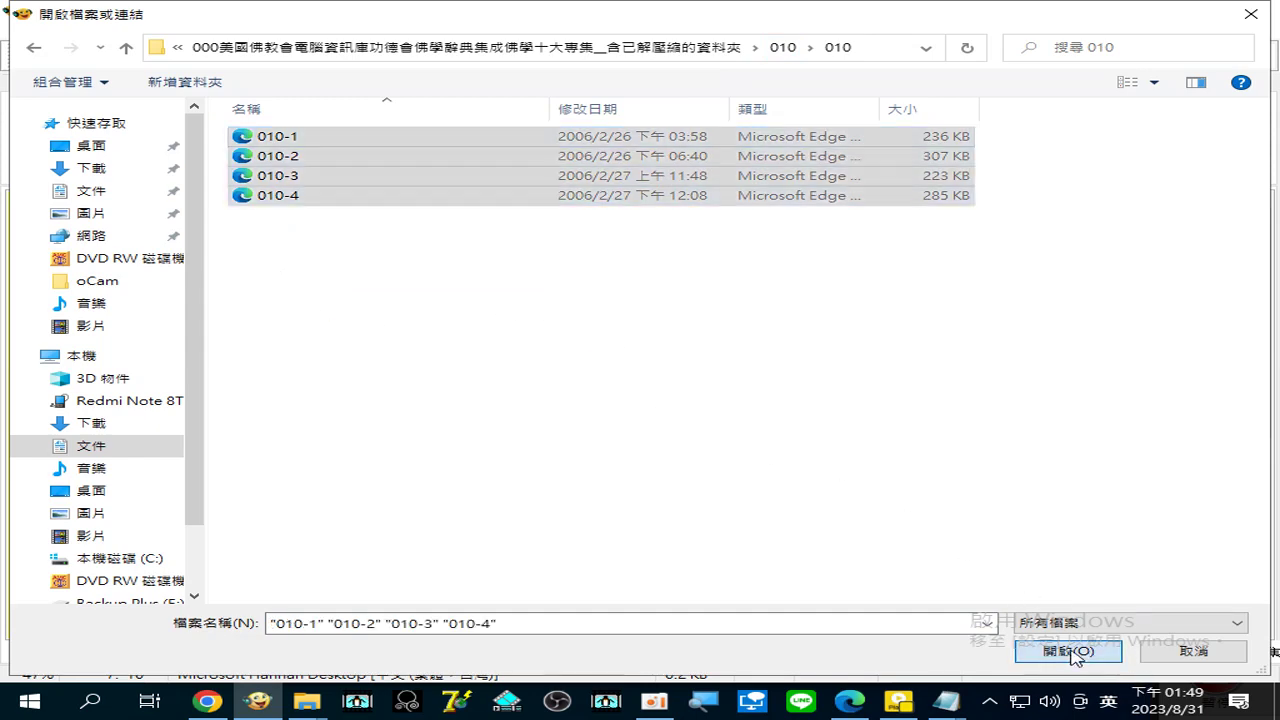
Add files 011-1 and 011-2 from subfolder 010\011 to the extraction list
{"action": "left_click", "coordinate": [1033, 233]}
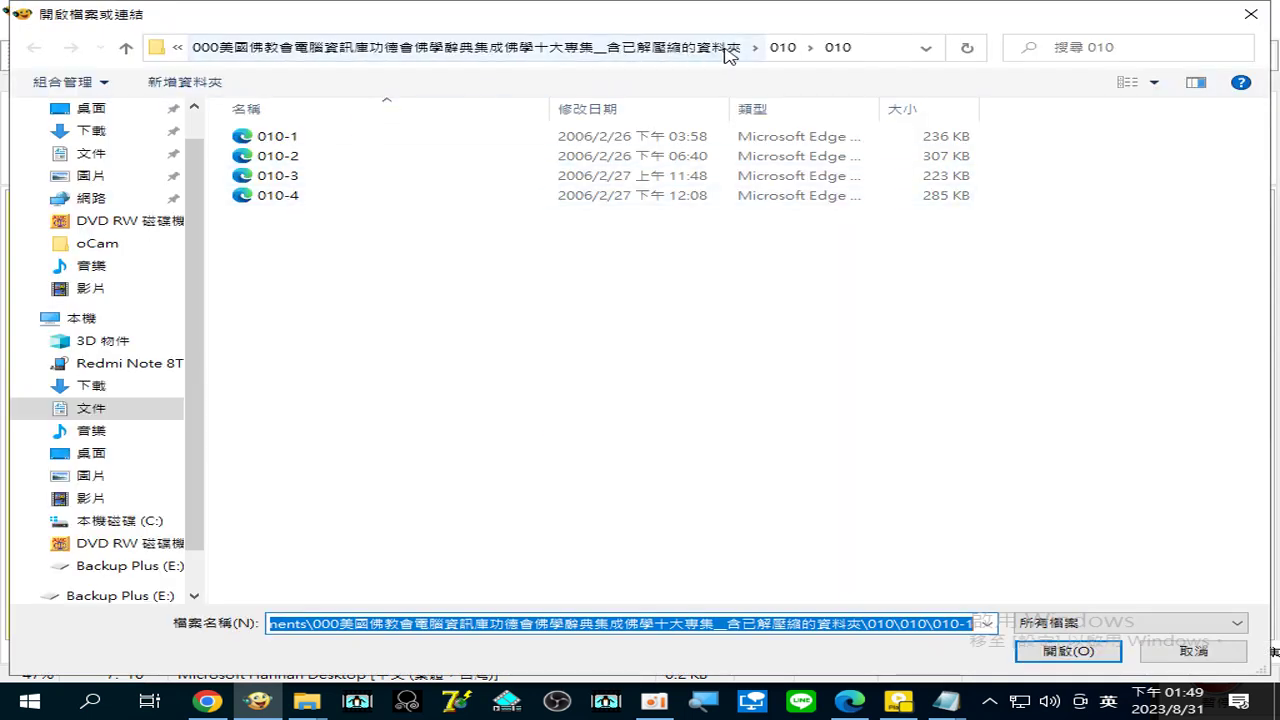
{"action": "left_click", "coordinate": [783, 47]}
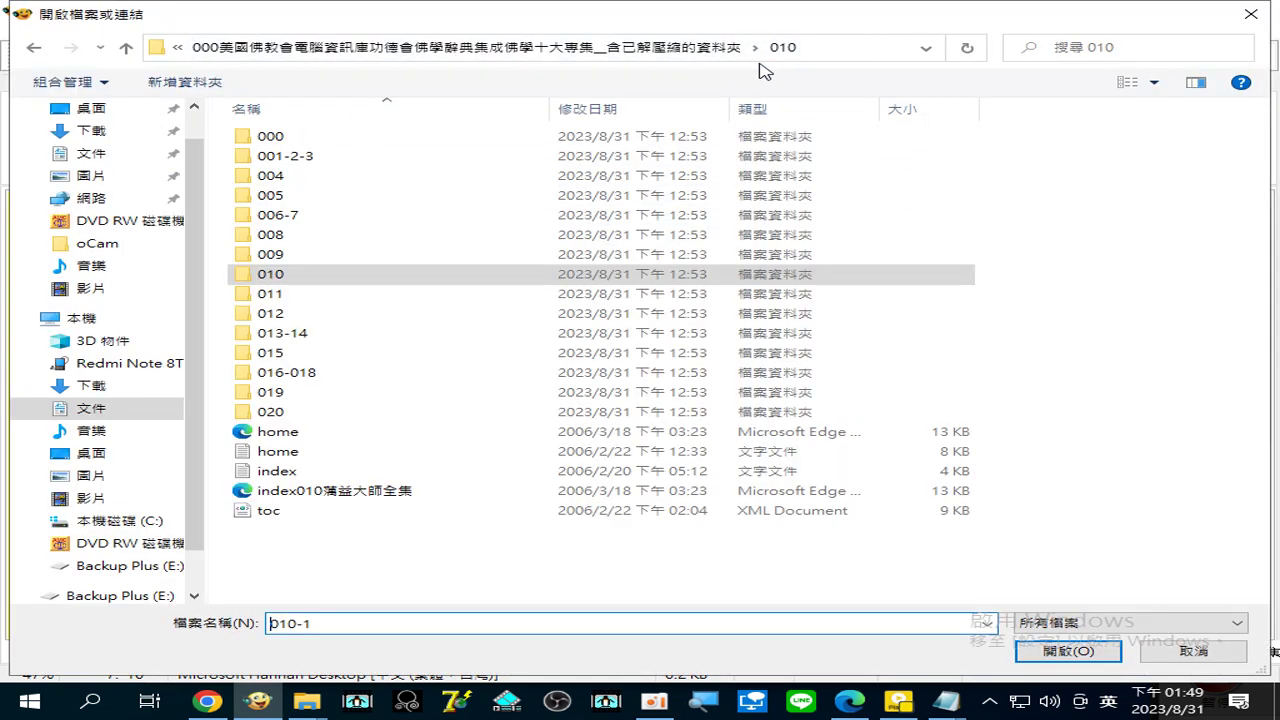
{"action": "double_click", "coordinate": [271, 294]}
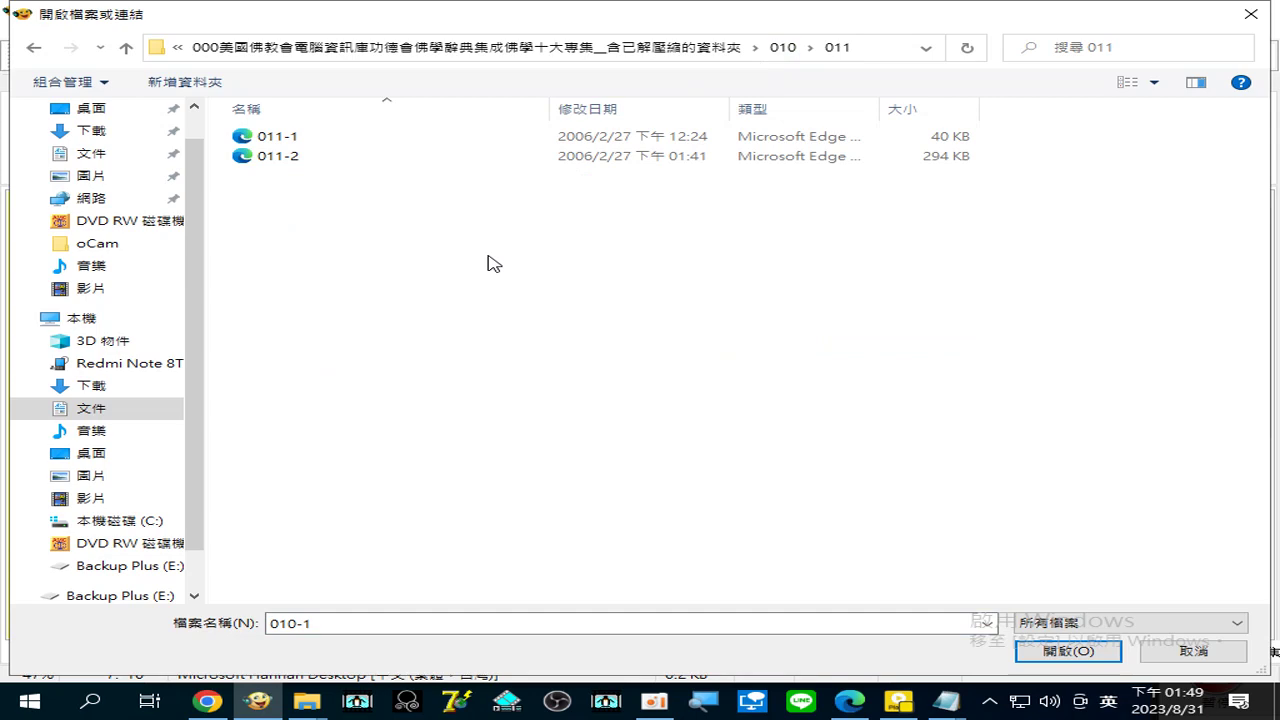
{"action": "key", "text": "ctrl+a"}
{"action": "left_click", "coordinate": [1070, 651]}
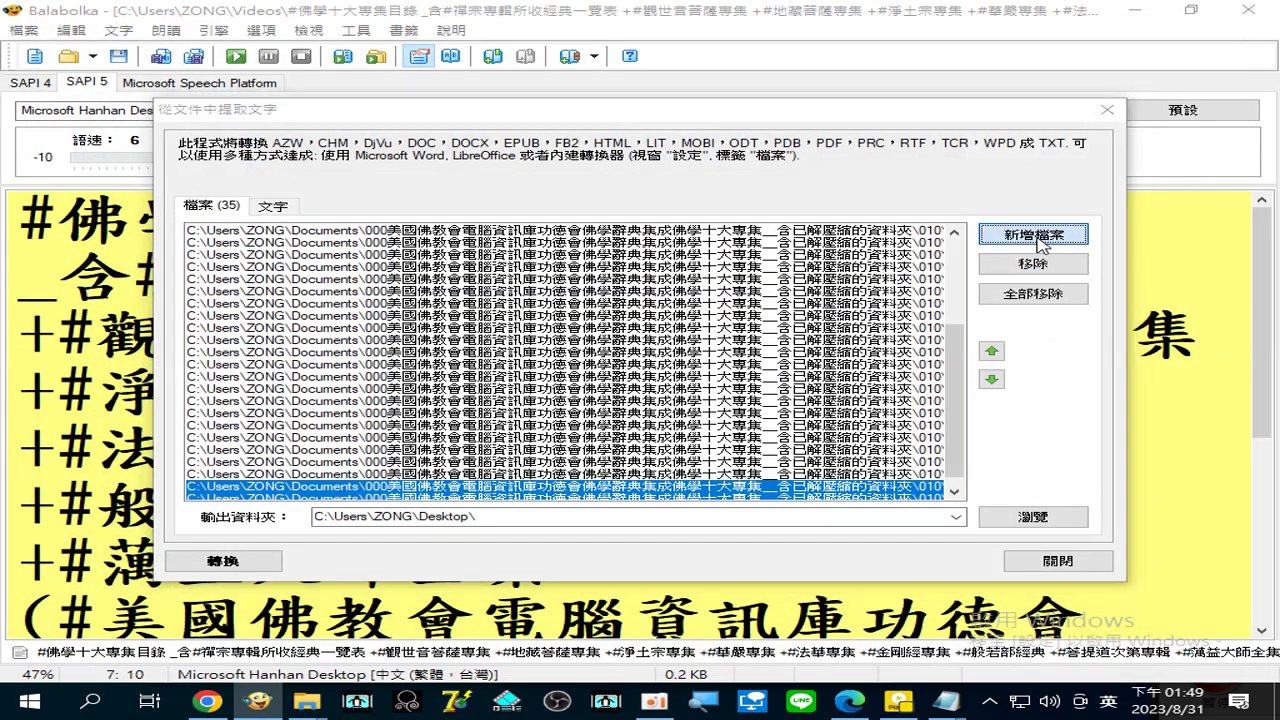
Add files 012-1 through 012-9 from subfolder 010\012 to the extraction list, leaving out GIF files 25 through 35
{"action": "left_click", "coordinate": [1038, 238]}
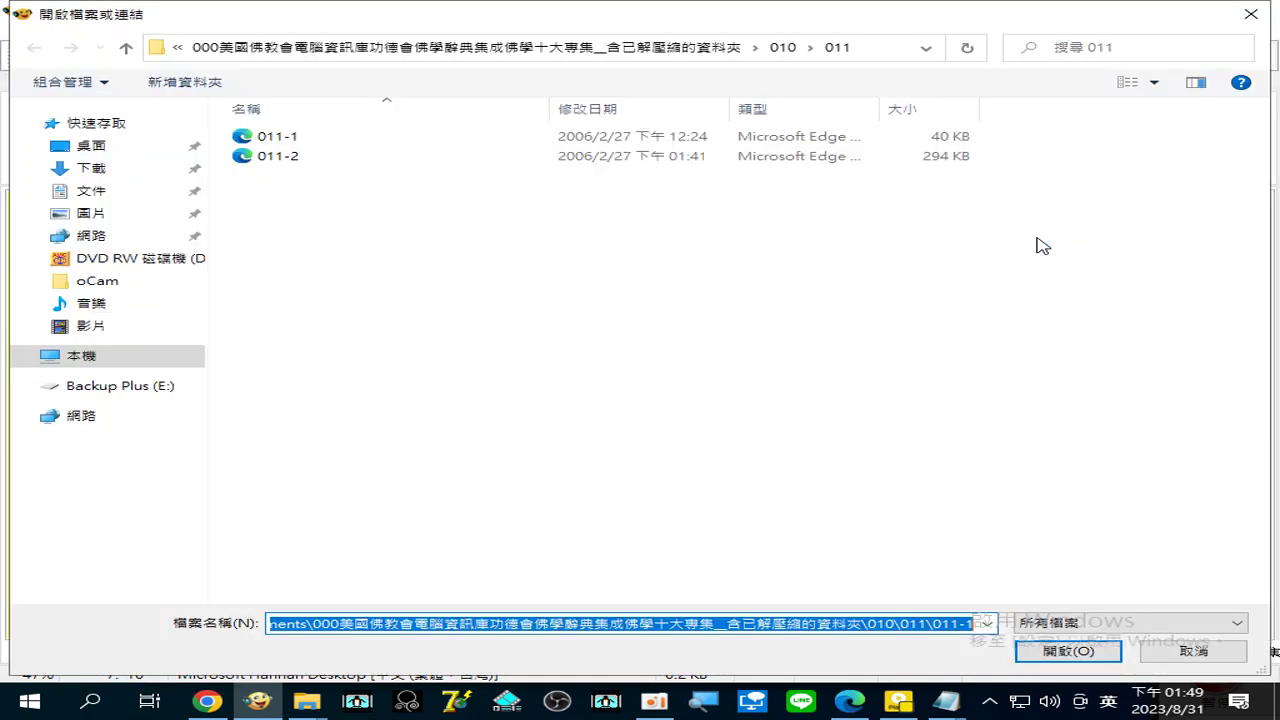
{"action": "left_click", "coordinate": [792, 48]}
{"action": "double_click", "coordinate": [280, 314]}
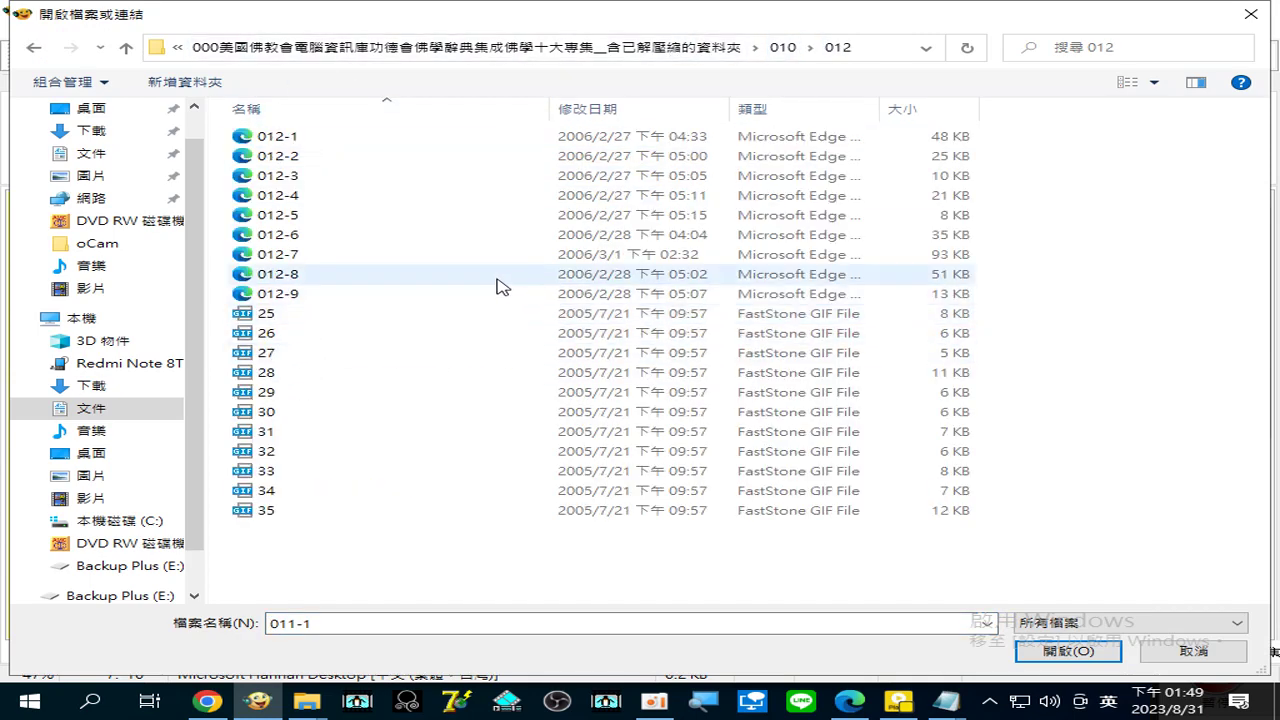
{"action": "key", "text": "ctrl+a"}
{"action": "left_click", "coordinate": [266, 318], "text": "ctrl"}
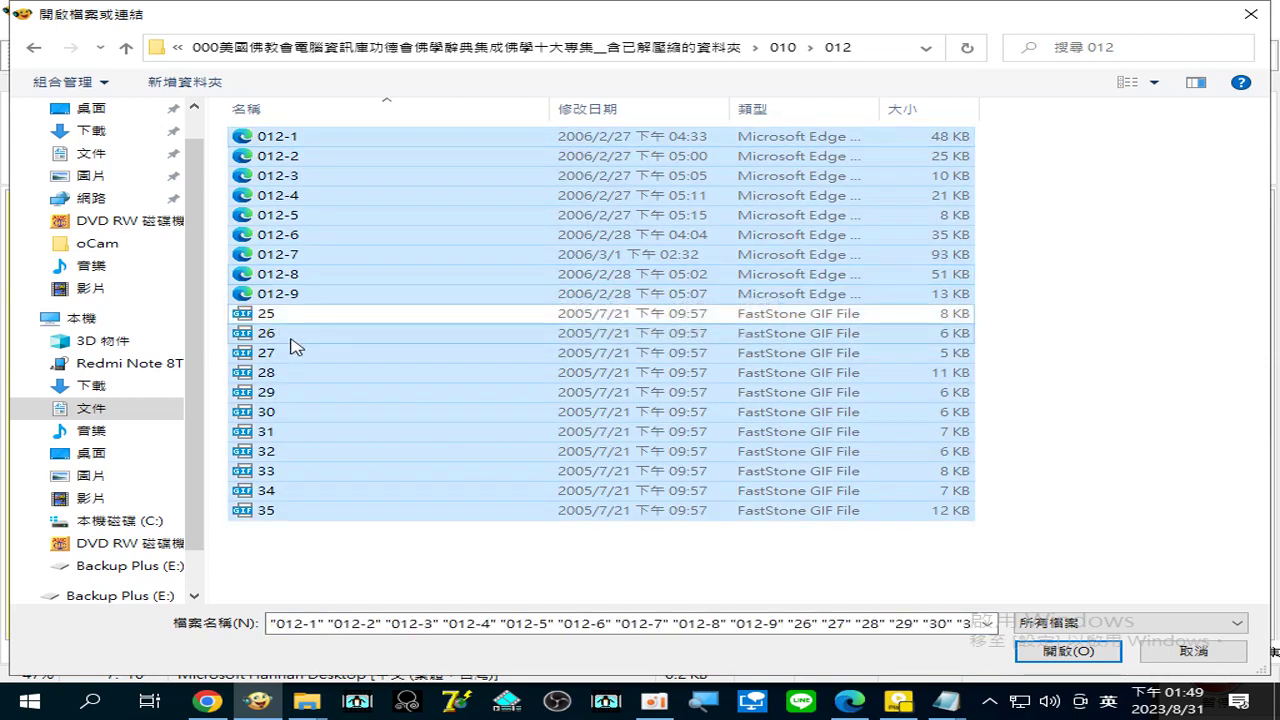
{"action": "left_click", "coordinate": [290, 336], "text": "ctrl"}
{"action": "left_click", "coordinate": [290, 355], "text": "ctrl"}
{"action": "left_click", "coordinate": [290, 372], "text": "ctrl"}
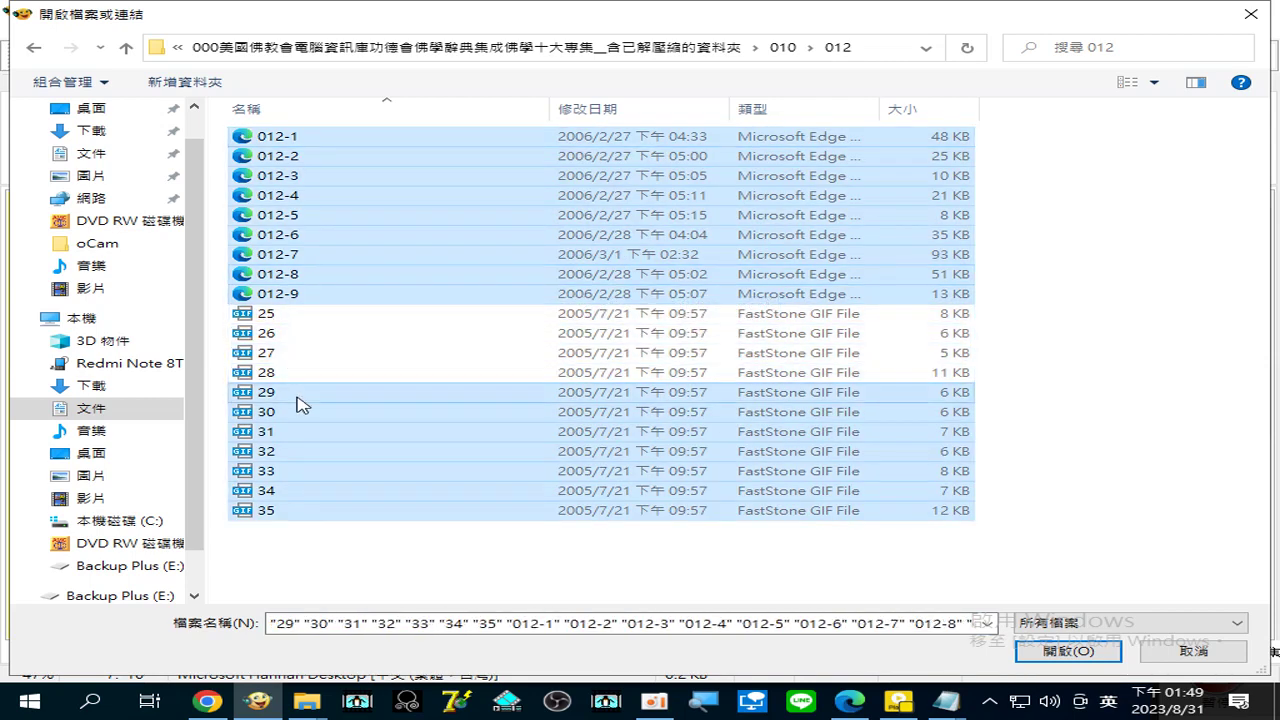
{"action": "left_click", "coordinate": [295, 394], "text": "ctrl"}
{"action": "left_click", "coordinate": [293, 413], "text": "ctrl"}
{"action": "left_click", "coordinate": [288, 440], "text": "ctrl"}
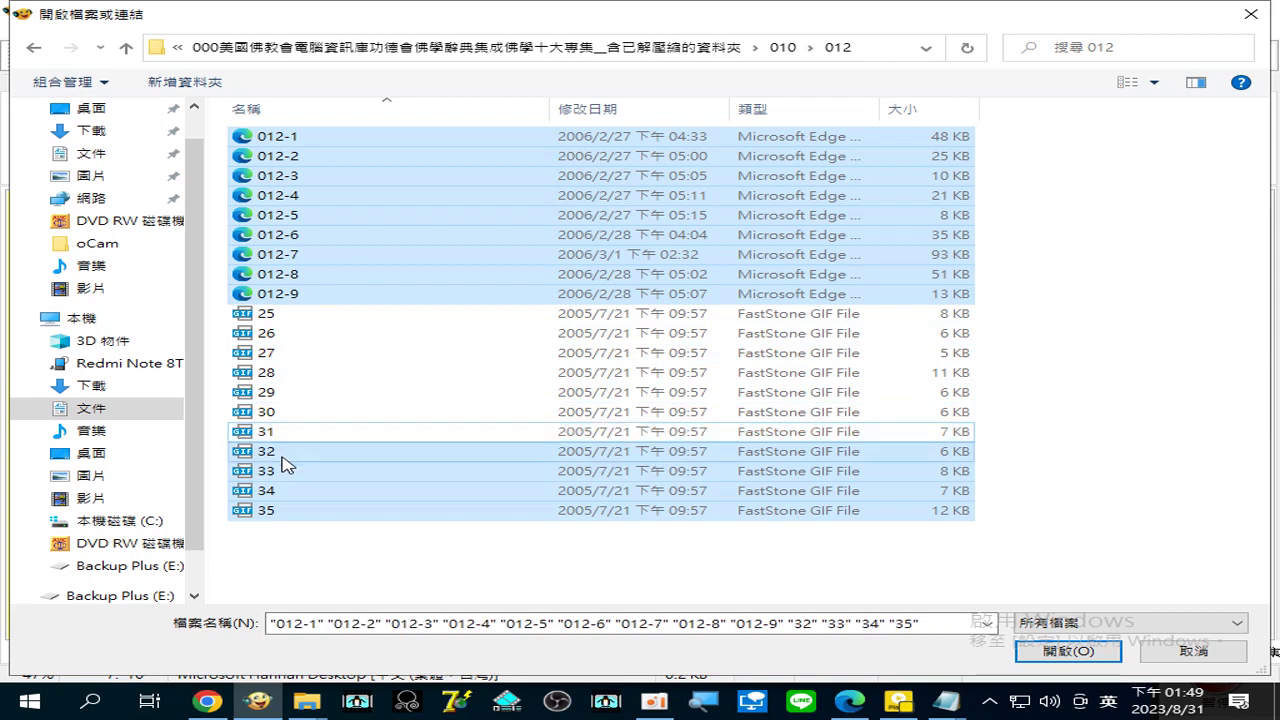
{"action": "left_click", "coordinate": [283, 456], "text": "ctrl"}
{"action": "left_click", "coordinate": [272, 478], "text": "ctrl"}
{"action": "left_click", "coordinate": [278, 492], "text": "ctrl"}
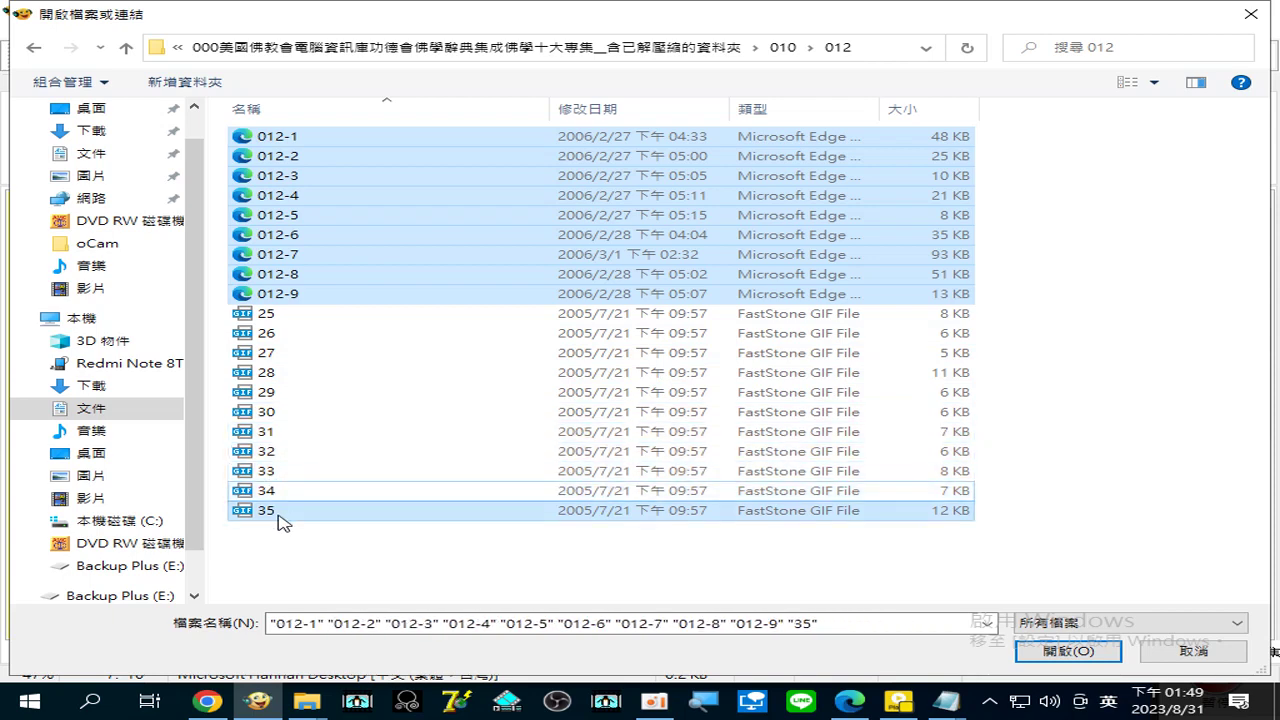
{"action": "left_click", "coordinate": [286, 512], "text": "ctrl"}
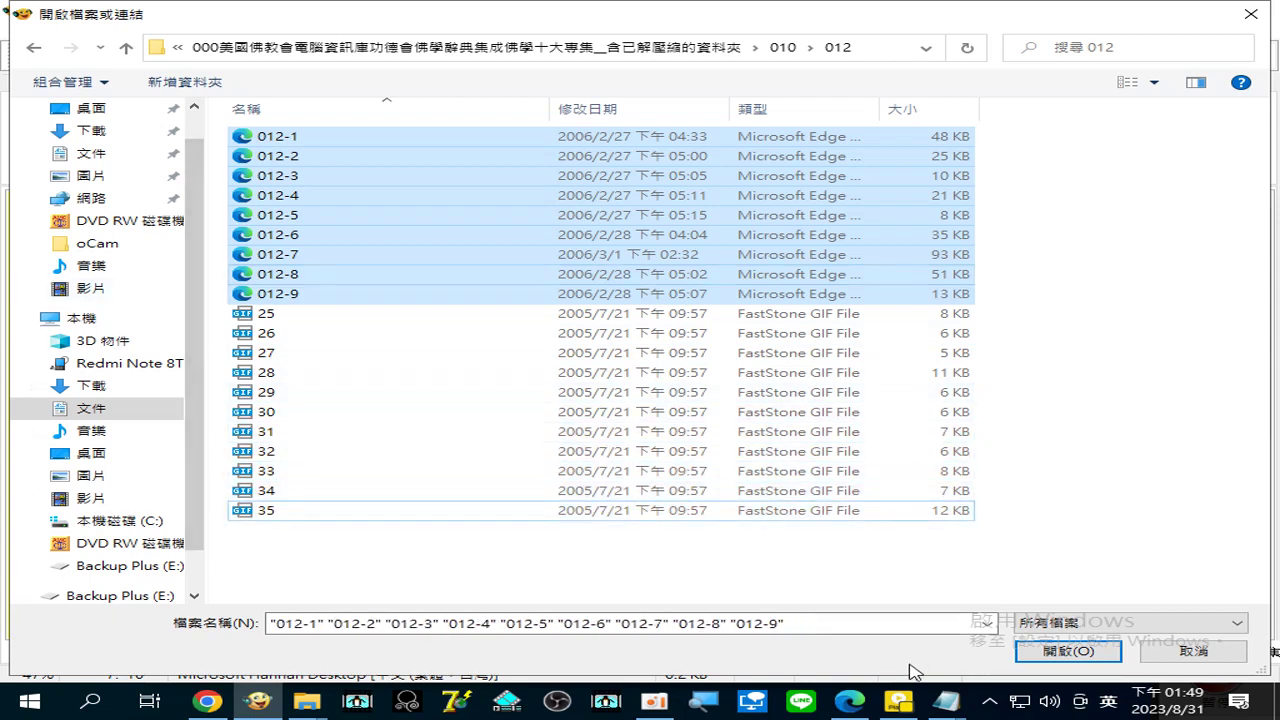
{"action": "left_click", "coordinate": [1060, 650]}
Add files 013 and 014 from subfolder 010\013-14 to the extraction list
{"action": "left_click", "coordinate": [1042, 241]}
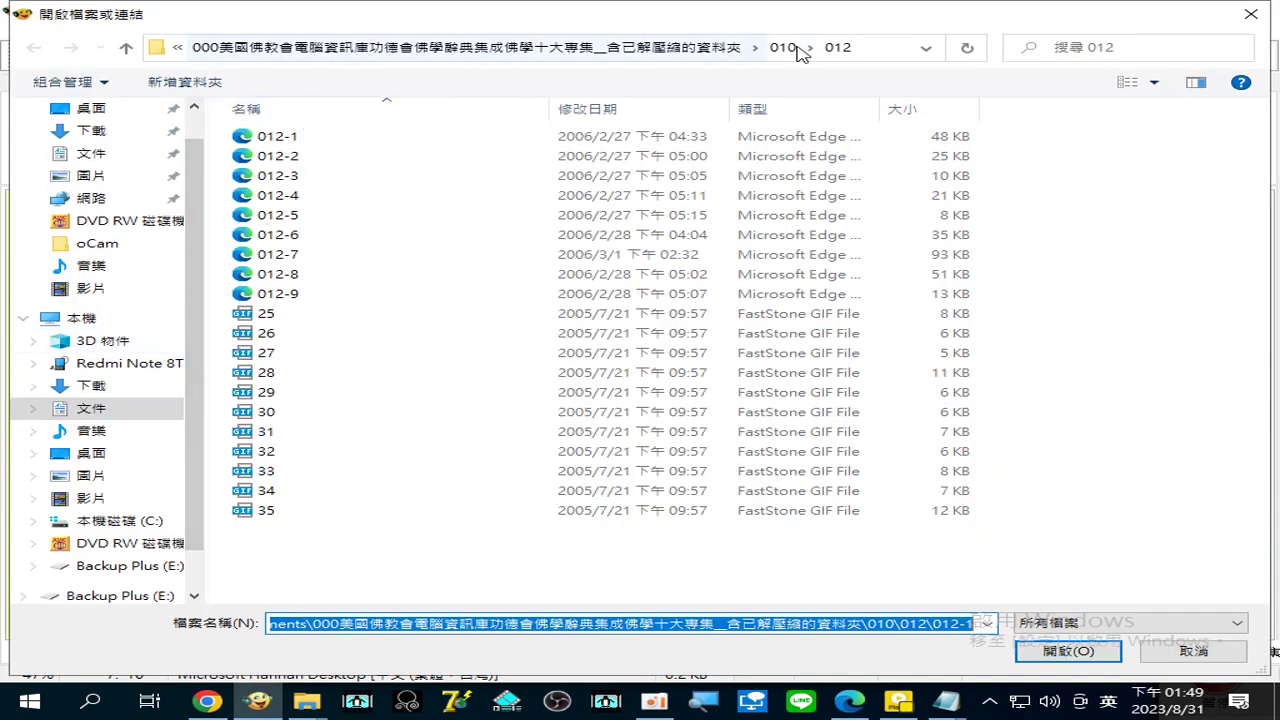
{"action": "left_click", "coordinate": [782, 48]}
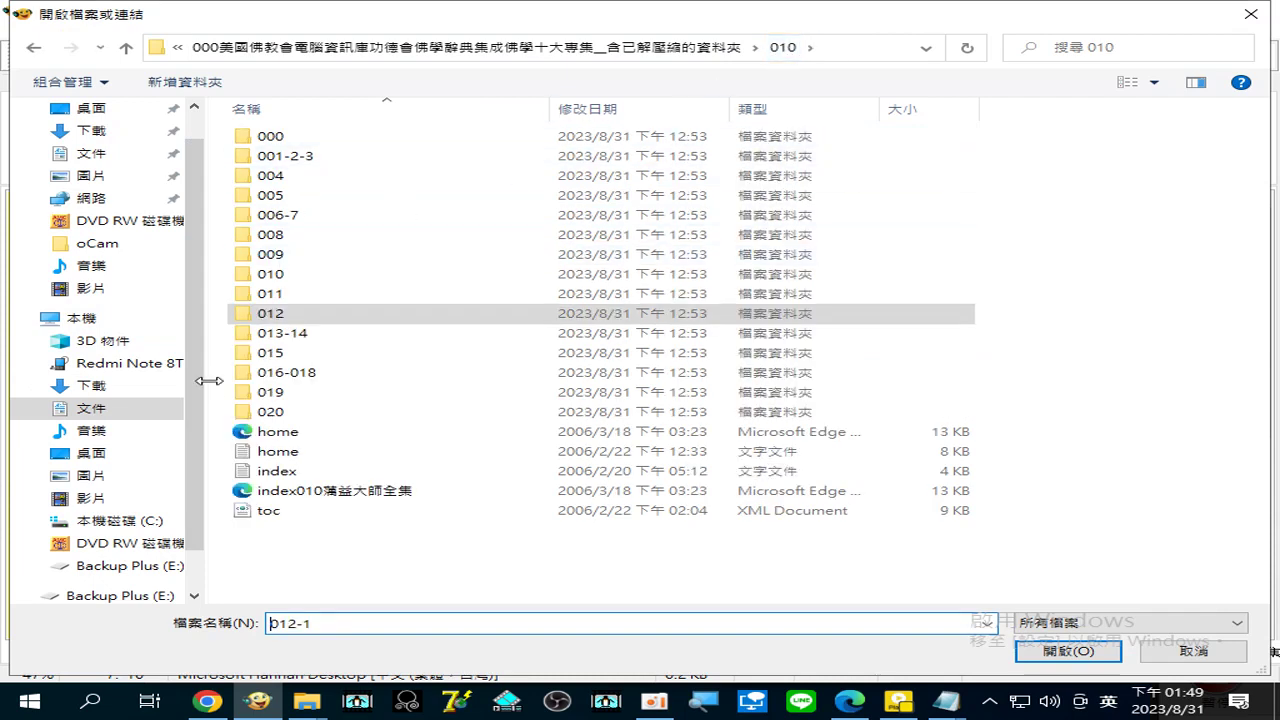
{"action": "double_click", "coordinate": [299, 337]}
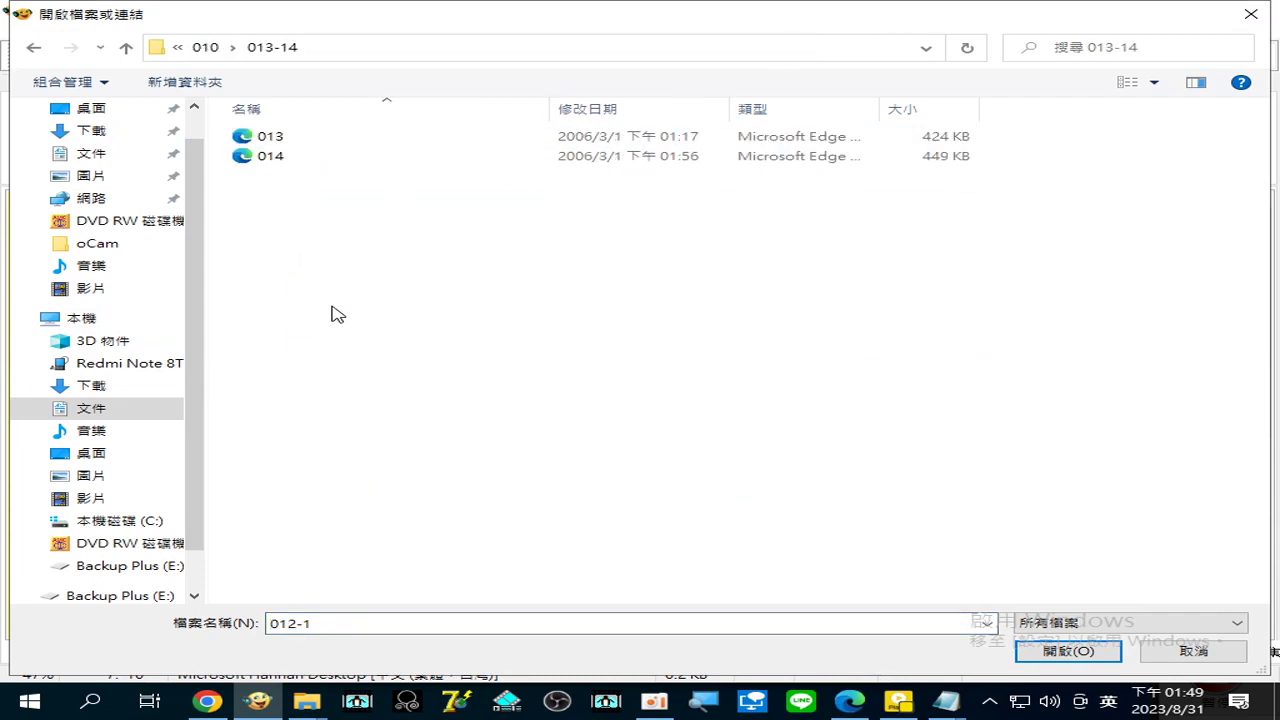
{"action": "key", "text": "ctrl+a"}
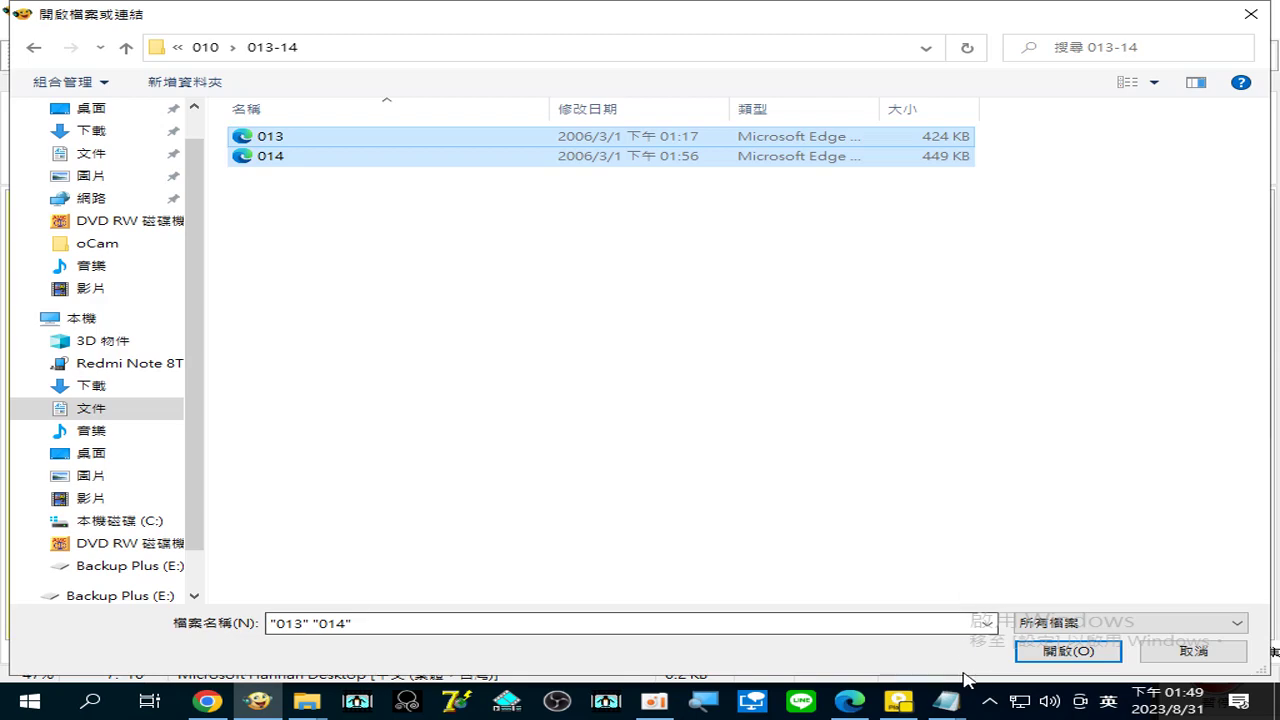
{"action": "left_click", "coordinate": [1070, 651]}
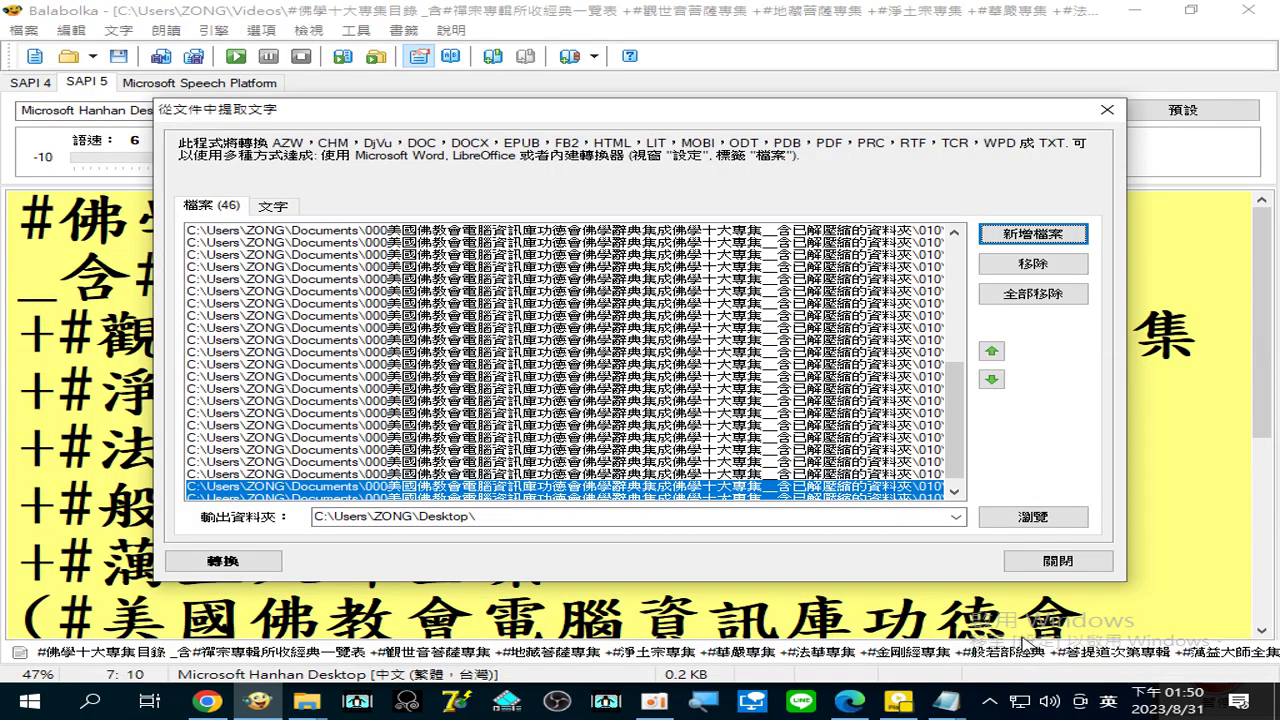
Add files 015-1 through 015-4 from subfolder 010\015 to the extraction list, leaving out the 015-4.files folder
{"action": "left_click", "coordinate": [1040, 235]}
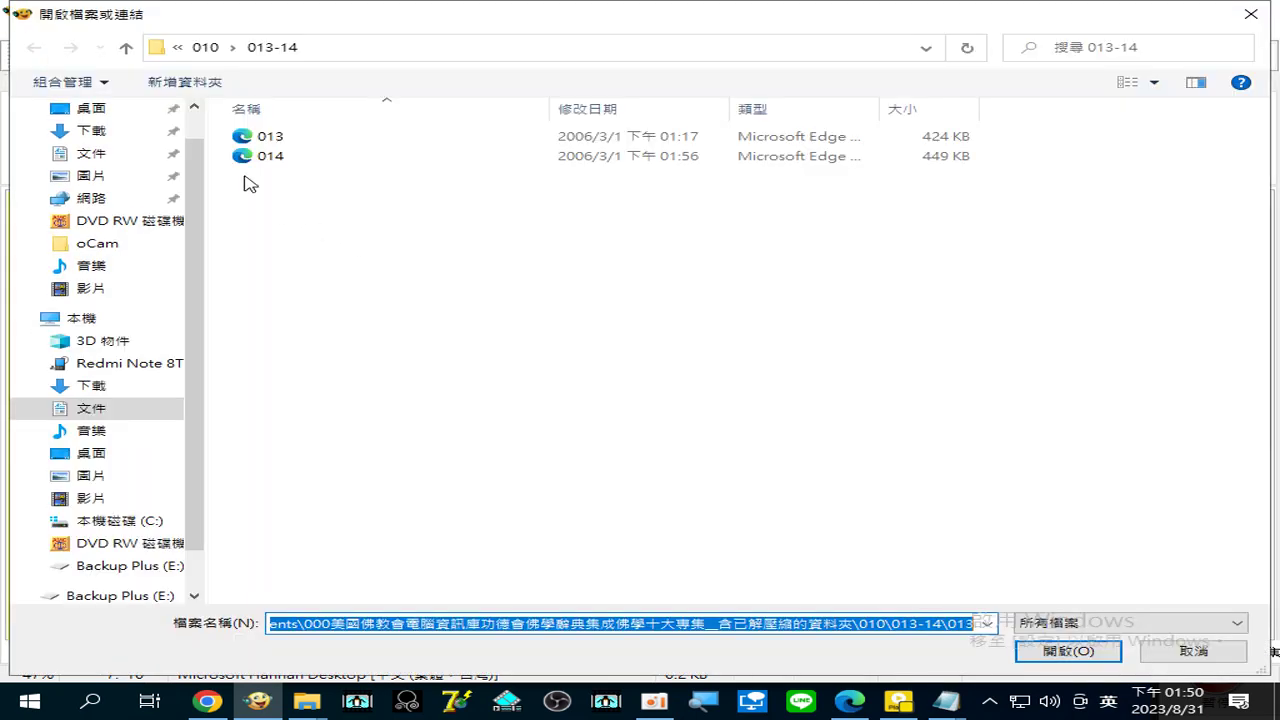
{"action": "left_click", "coordinate": [207, 47]}
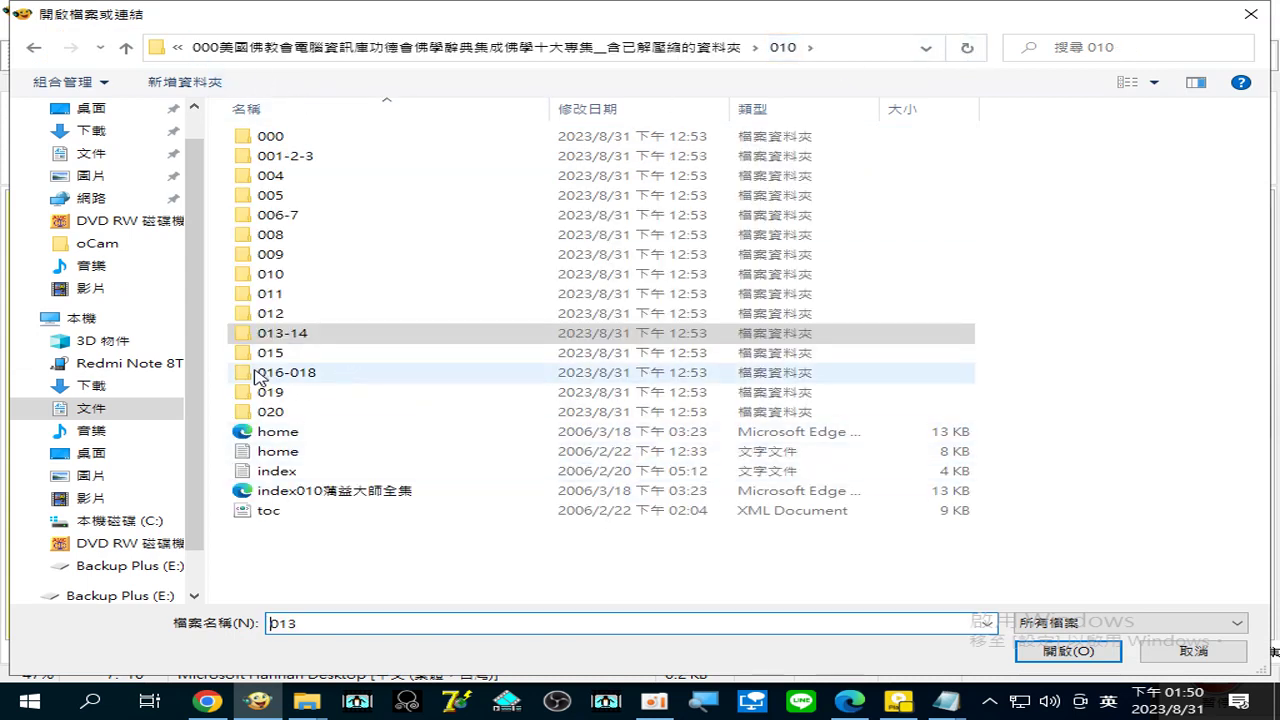
{"action": "double_click", "coordinate": [268, 358]}
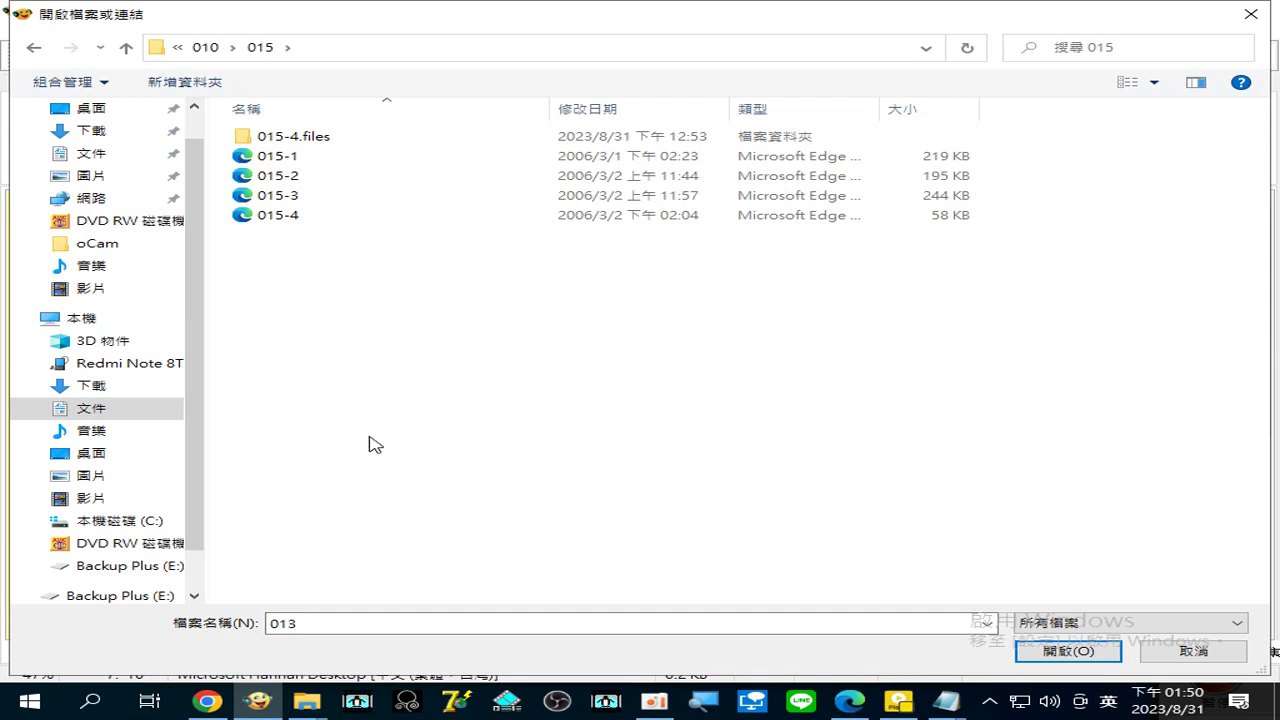
{"action": "key", "text": "ctrl+a"}
{"action": "left_click", "coordinate": [294, 137], "text": "ctrl"}
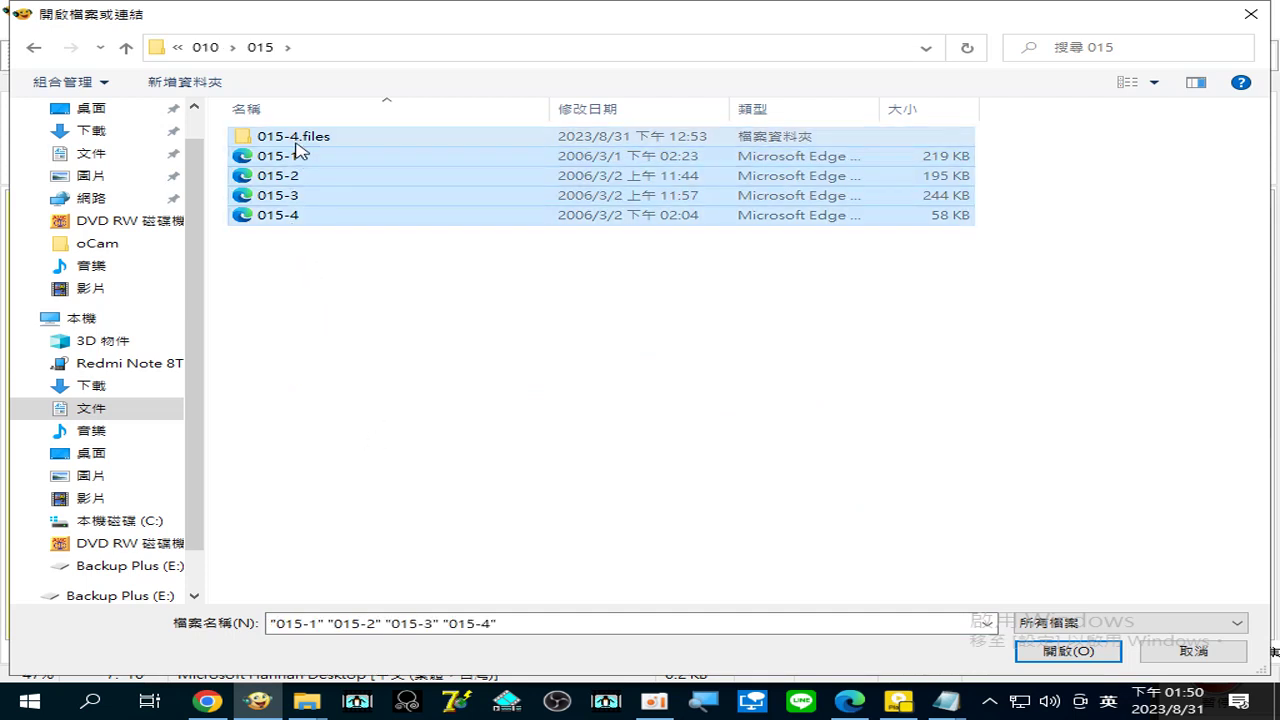
{"action": "left_click", "coordinate": [1058, 658]}
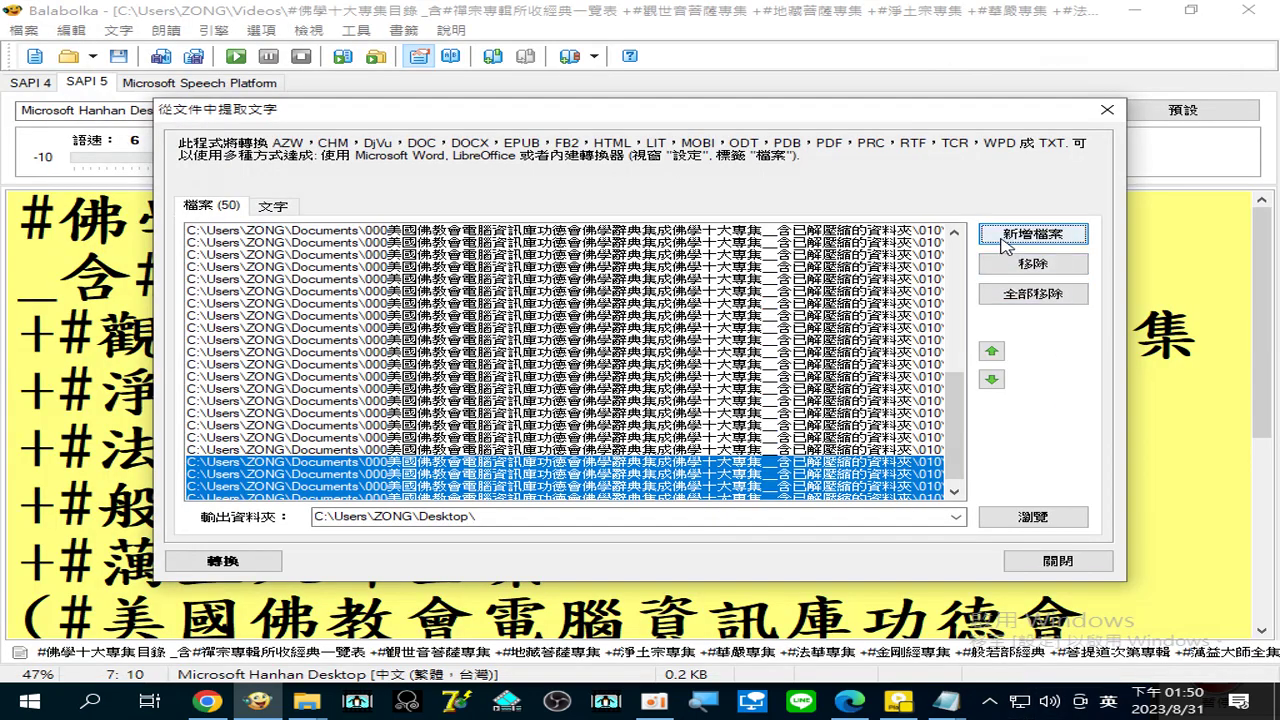
Add all HTML files from subfolder 010\016-018, from 00 through 10-4 plus All, to the extraction list
{"action": "left_click", "coordinate": [1010, 237]}
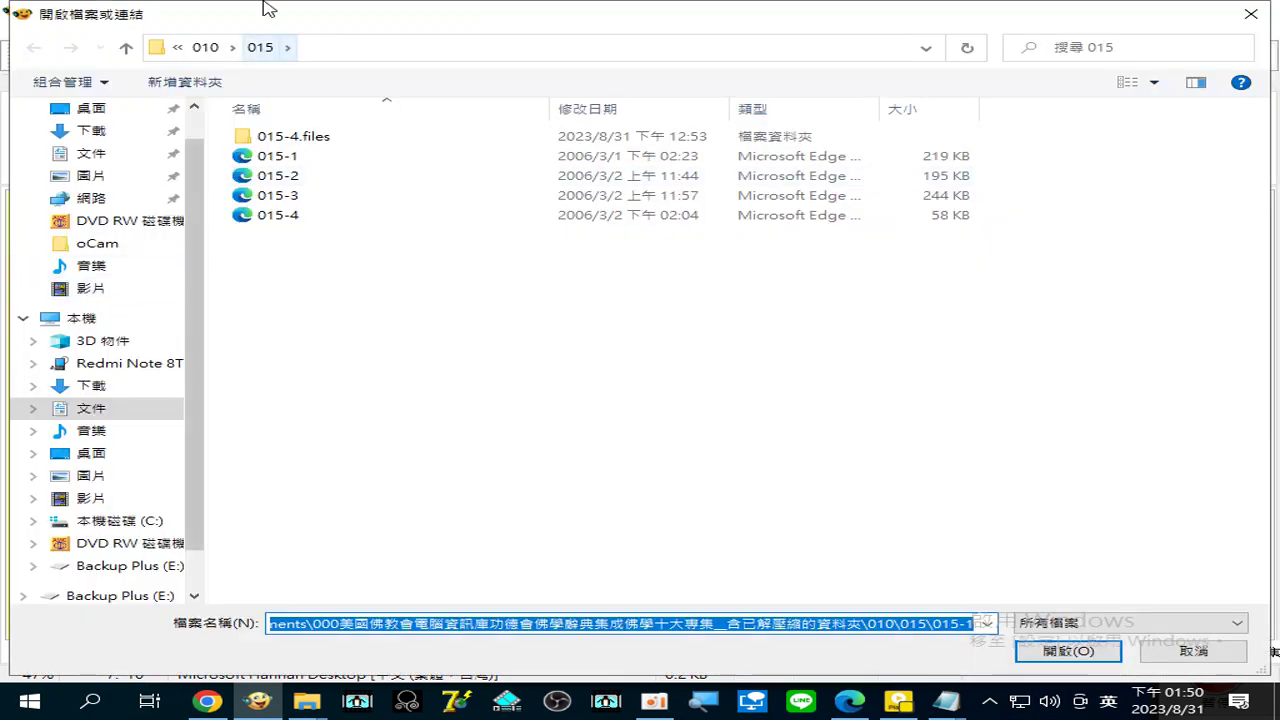
{"action": "left_click", "coordinate": [218, 50]}
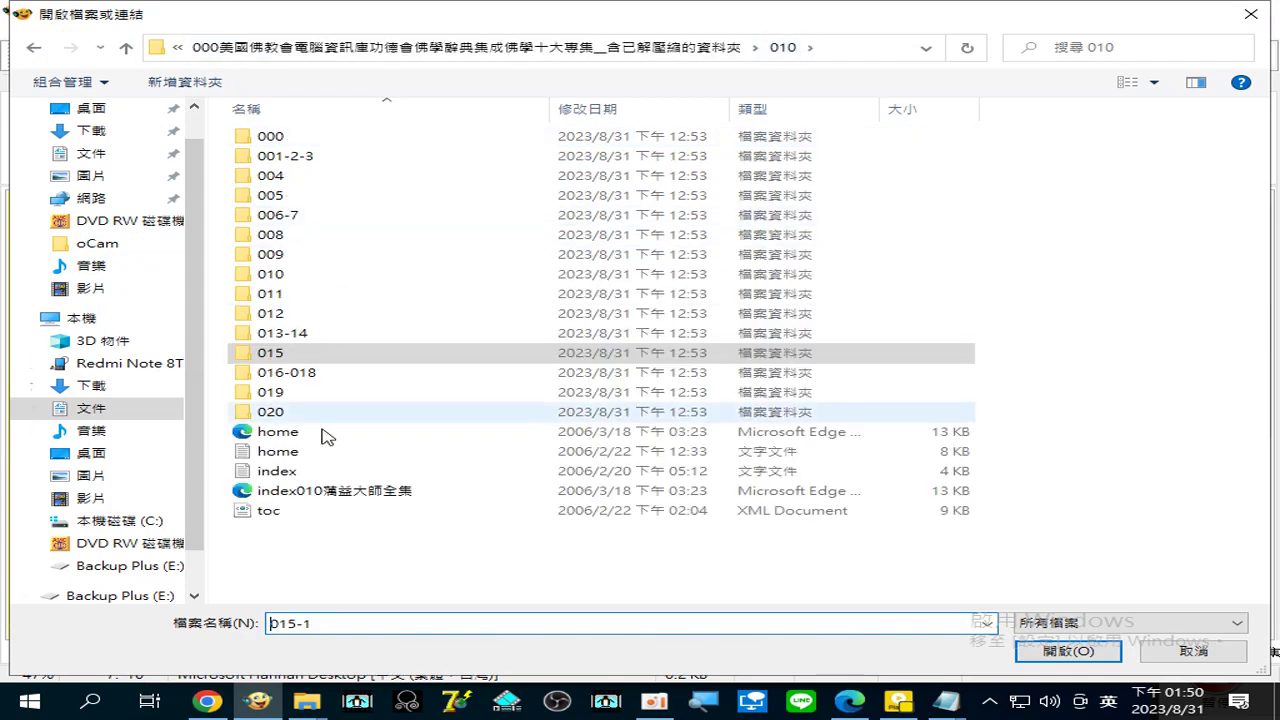
{"action": "left_click", "coordinate": [286, 379]}
{"action": "double_click", "coordinate": [285, 380]}
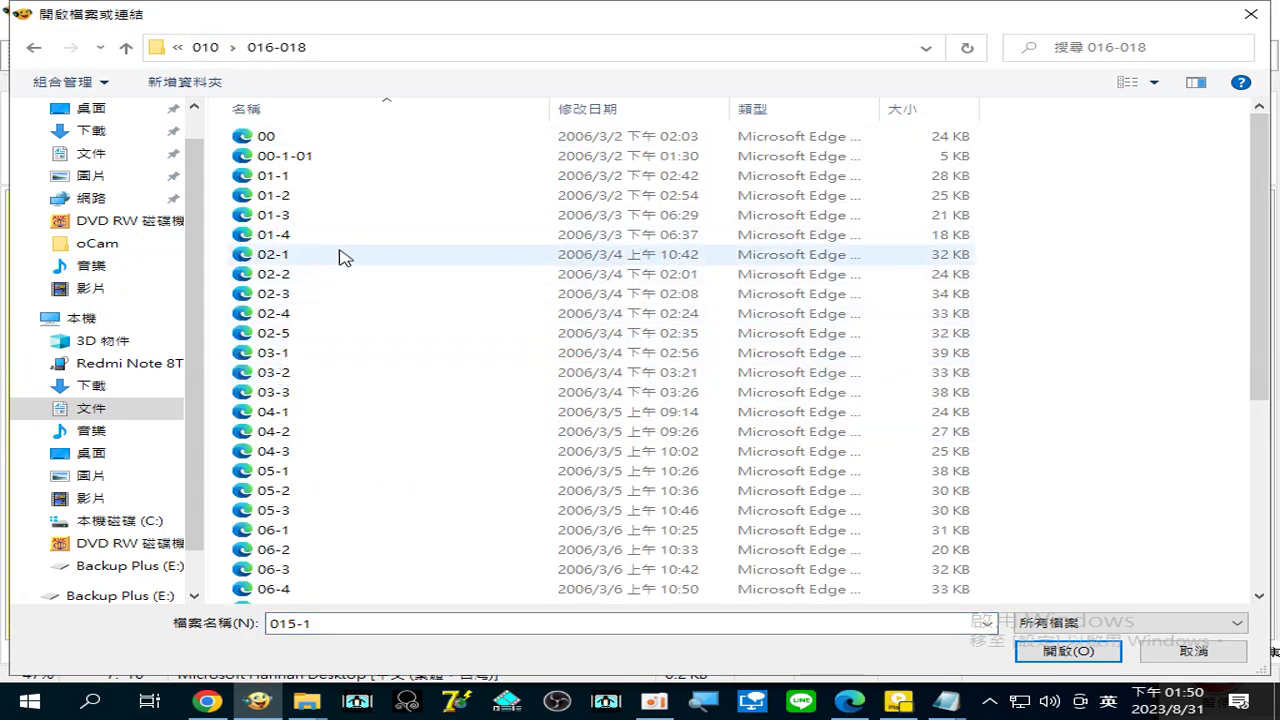
{"action": "key", "text": "ctrl+a"}
{"action": "scroll", "coordinate": [383, 449], "scroll_direction": "down", "scroll_amount": 5}
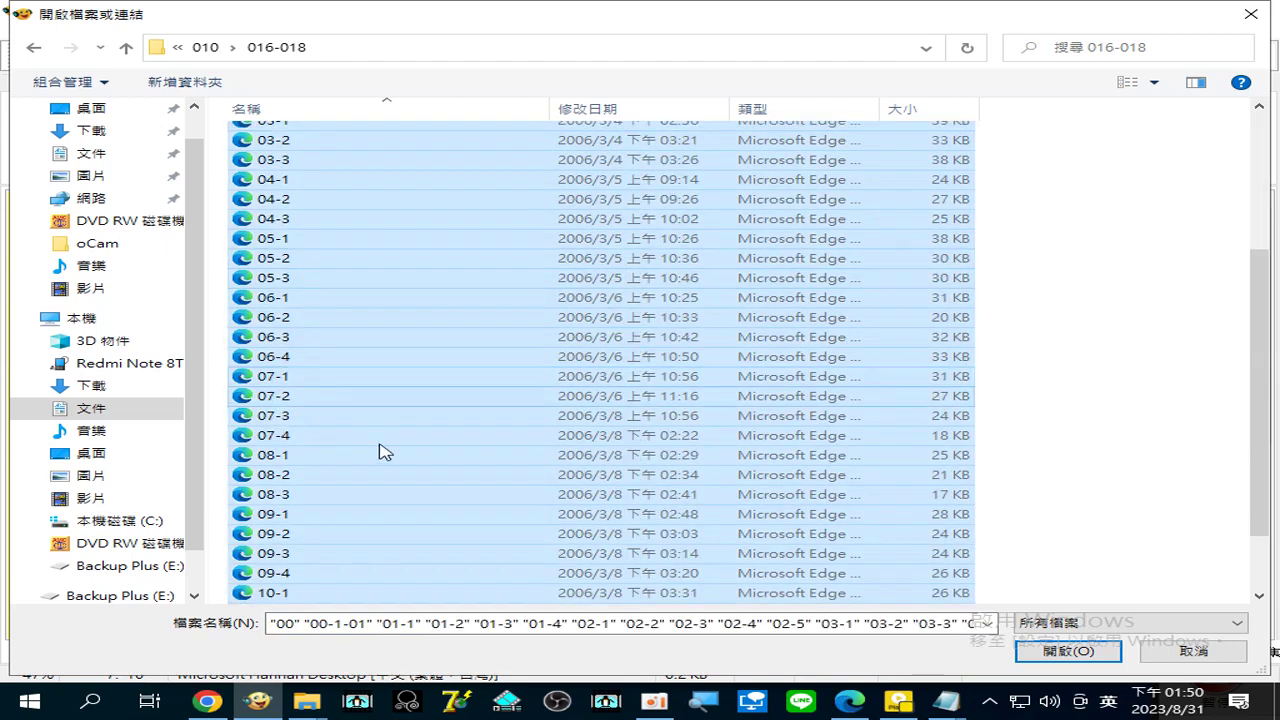
{"action": "left_click", "coordinate": [270, 624]}
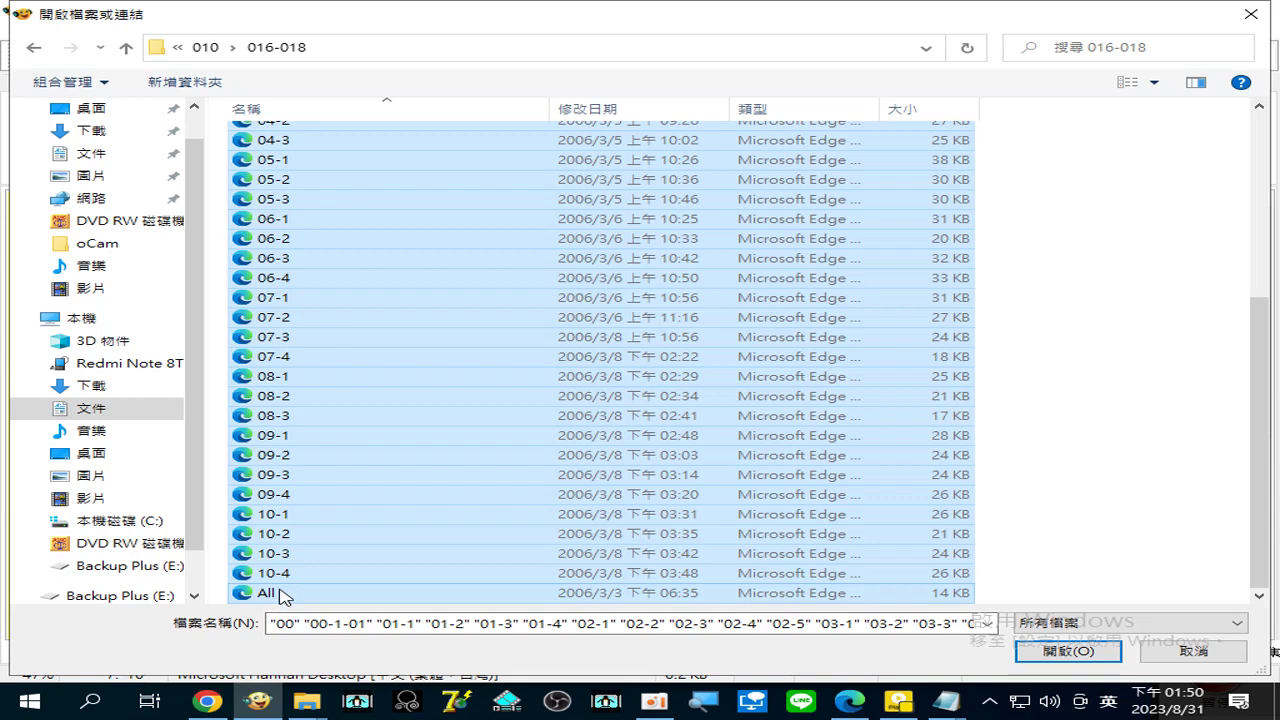
{"action": "scroll", "coordinate": [322, 140], "scroll_direction": "up", "scroll_amount": 5}
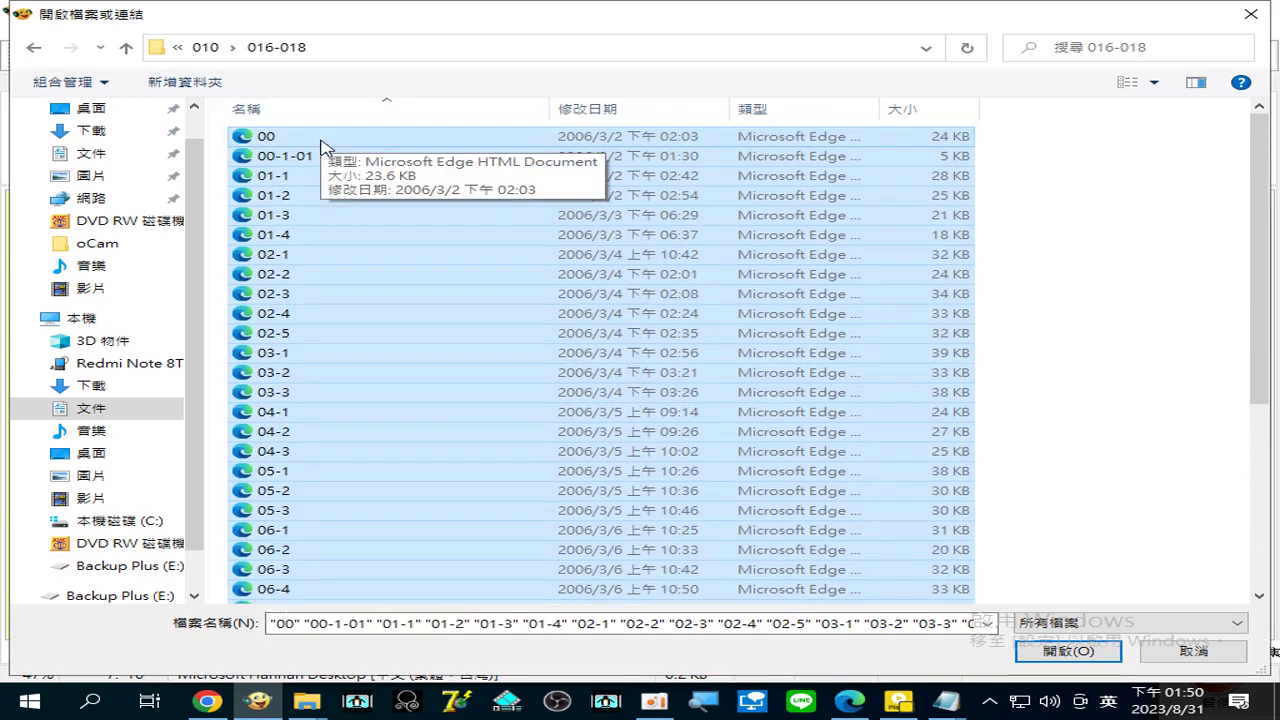
{"action": "scroll", "coordinate": [320, 329], "scroll_direction": "down", "scroll_amount": 5}
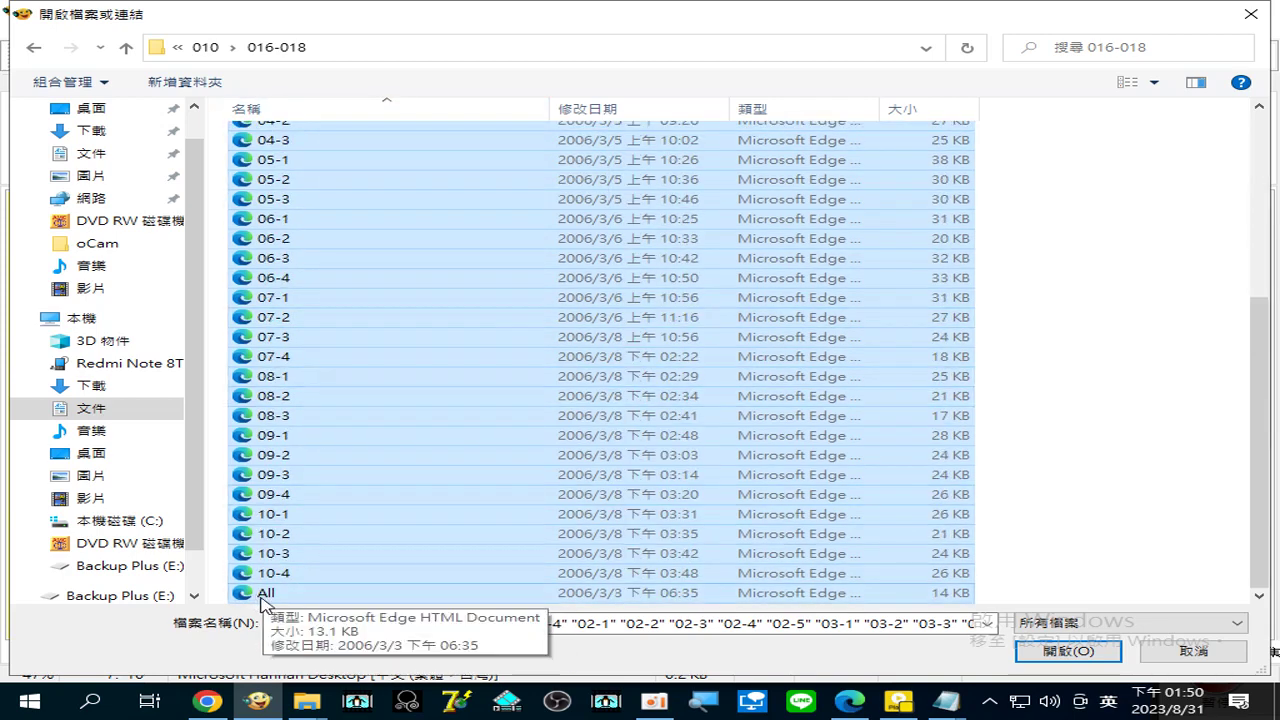
{"action": "left_click", "coordinate": [1070, 658]}
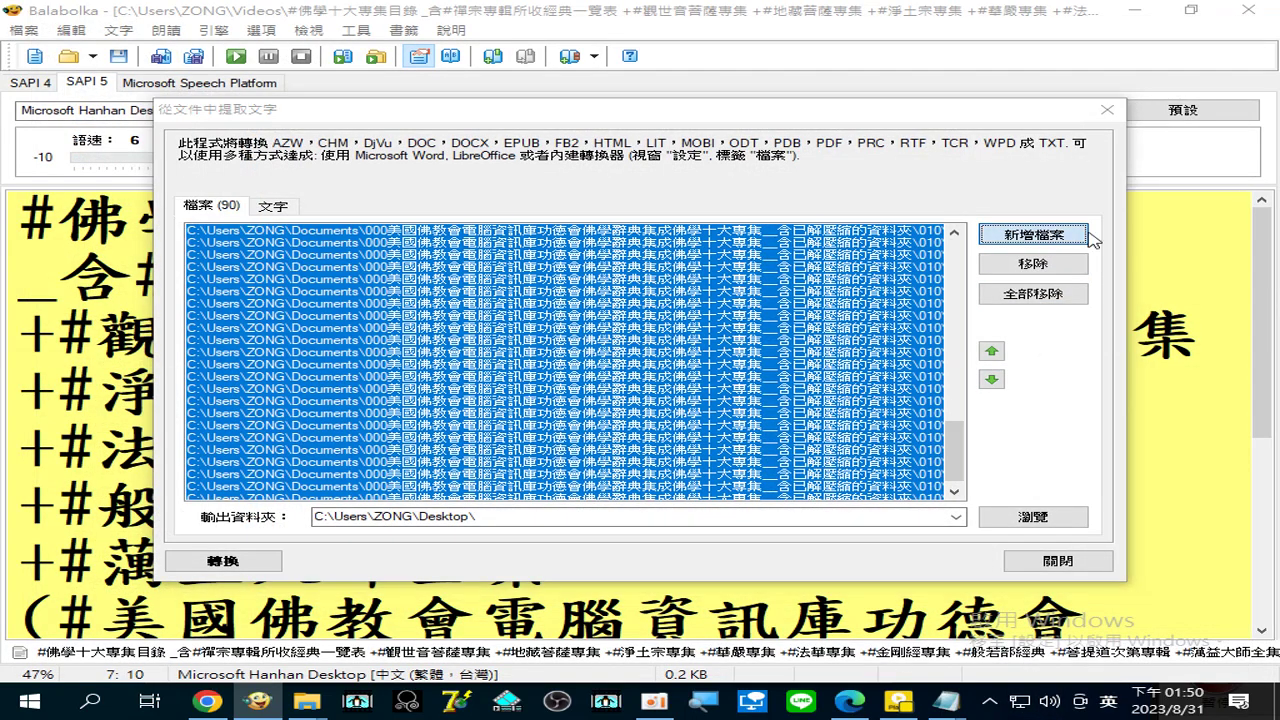
Add files 019-1 through 019-7 from subfolder 010\019 to the extraction list, leaving out the 019-3.files folder
{"action": "left_click", "coordinate": [1087, 236]}
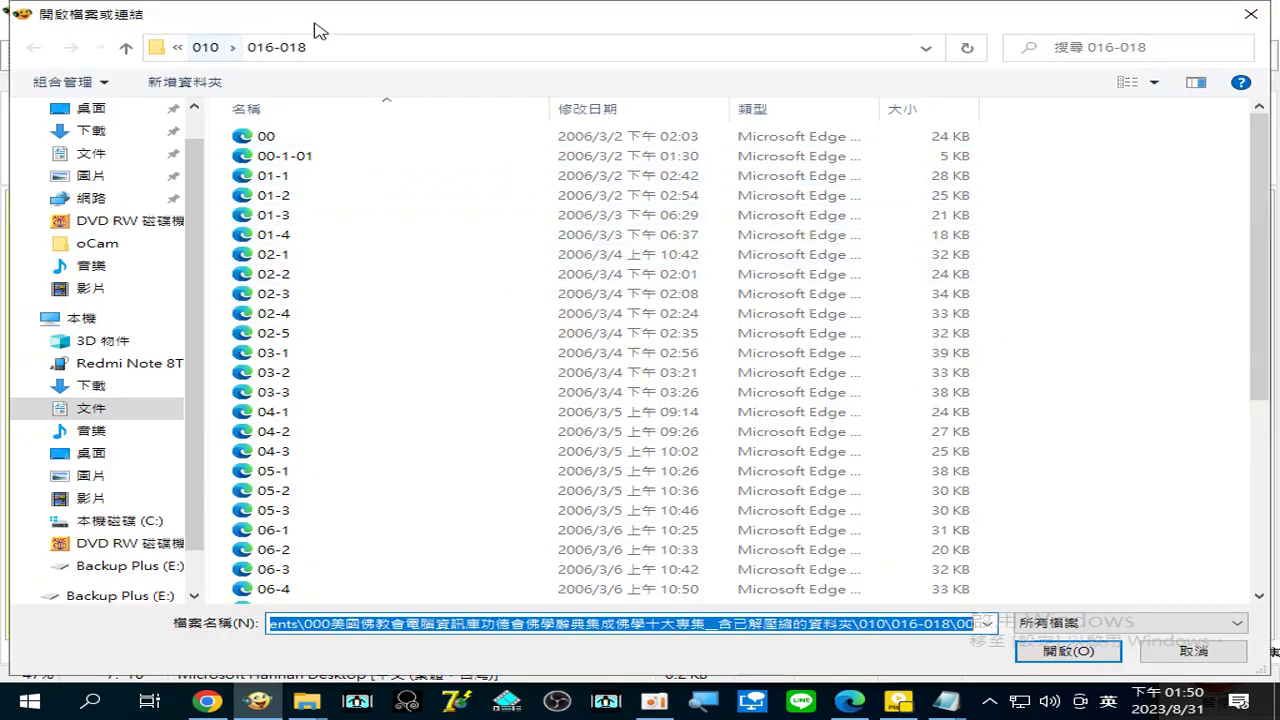
{"action": "left_click", "coordinate": [212, 47]}
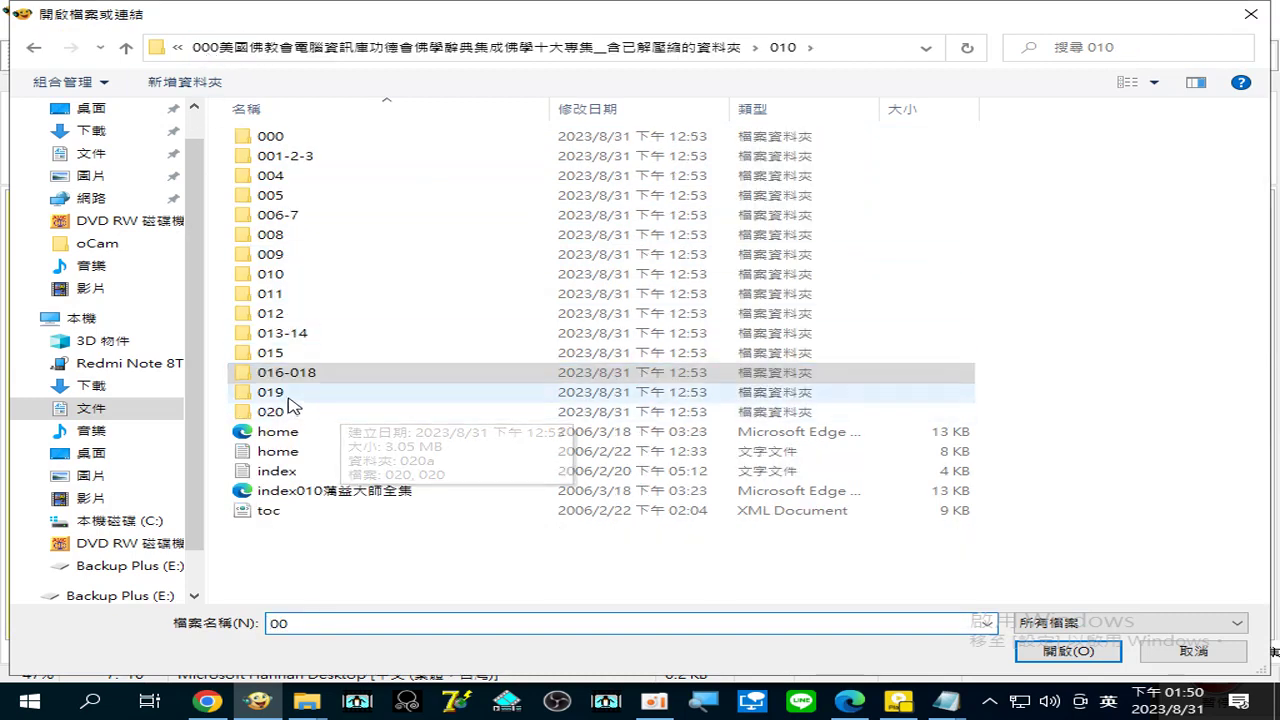
{"action": "double_click", "coordinate": [288, 398]}
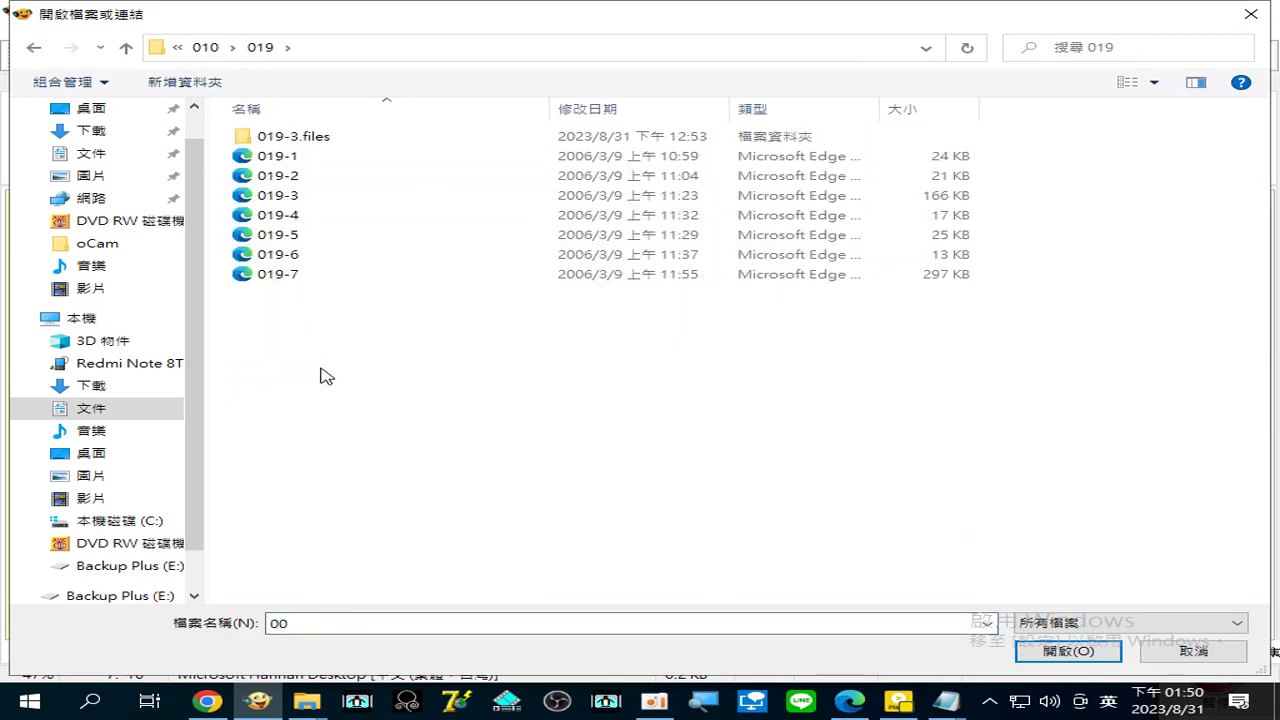
{"action": "key", "text": "ctrl+a"}
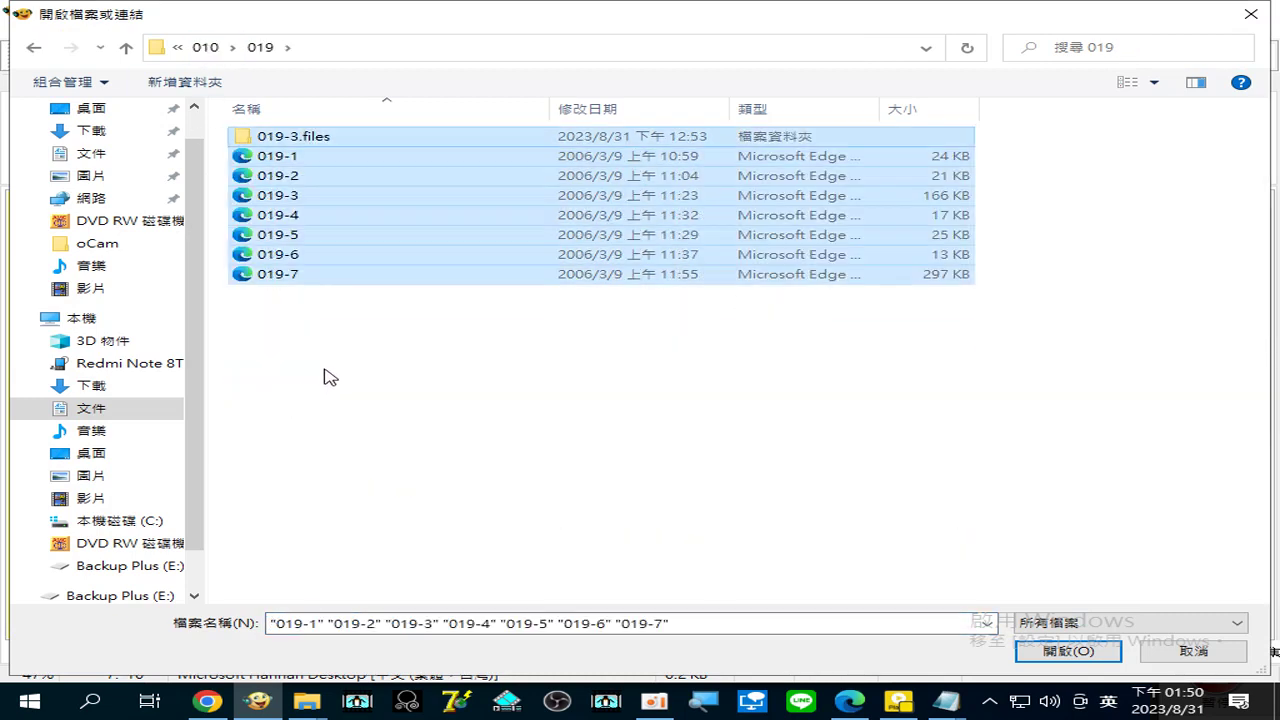
{"action": "left_click", "coordinate": [293, 145], "text": "ctrl"}
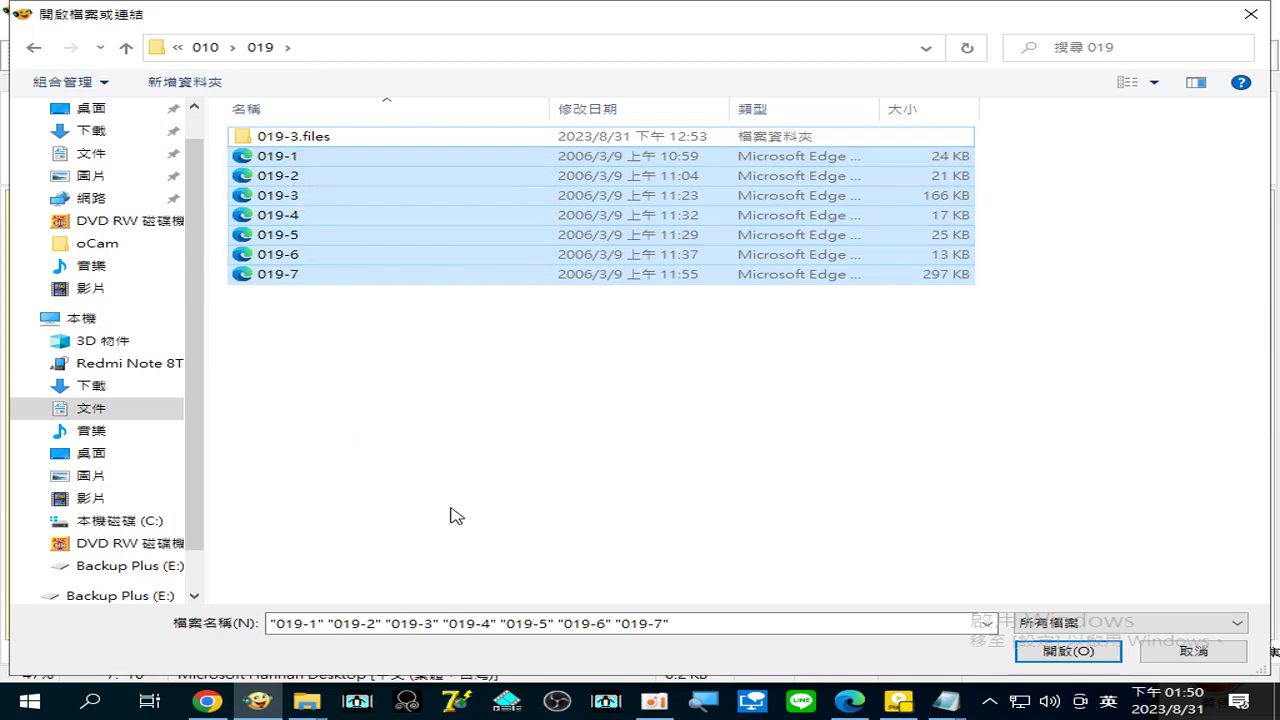
{"action": "left_click", "coordinate": [1080, 655]}
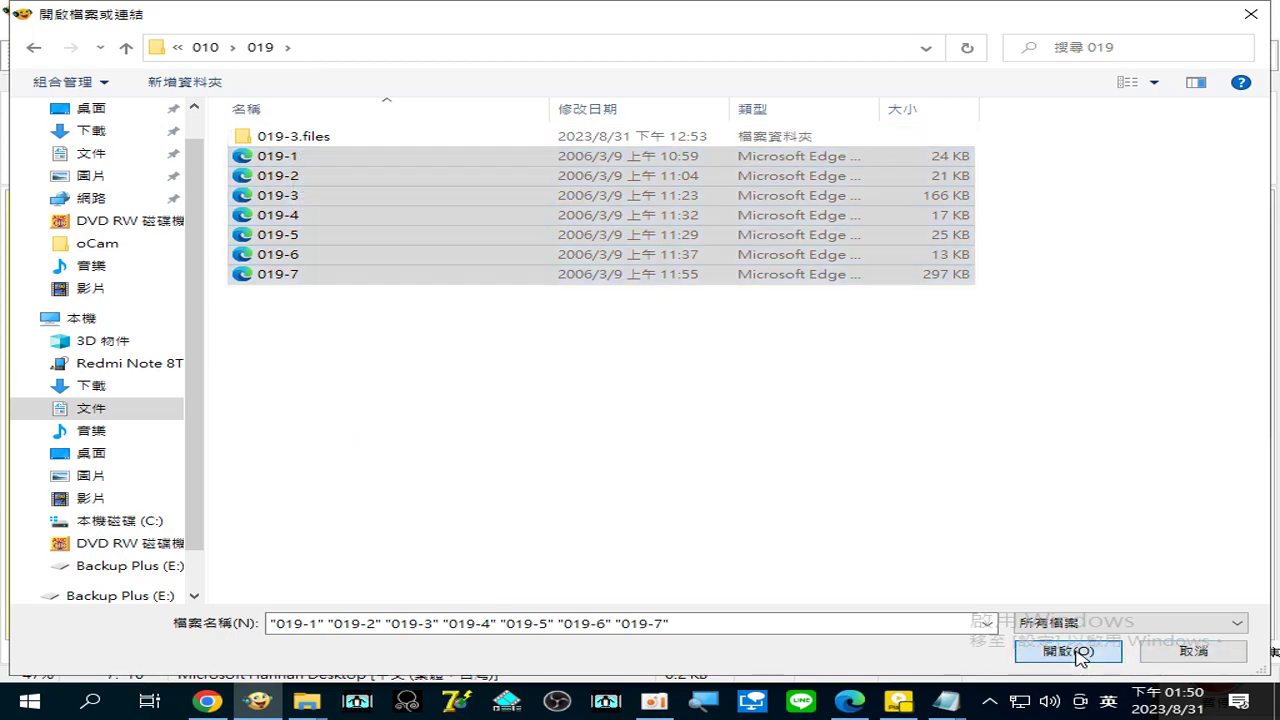
Start adding more files to the extraction list and open subfolder 010\020
{"action": "left_click", "coordinate": [1033, 234]}
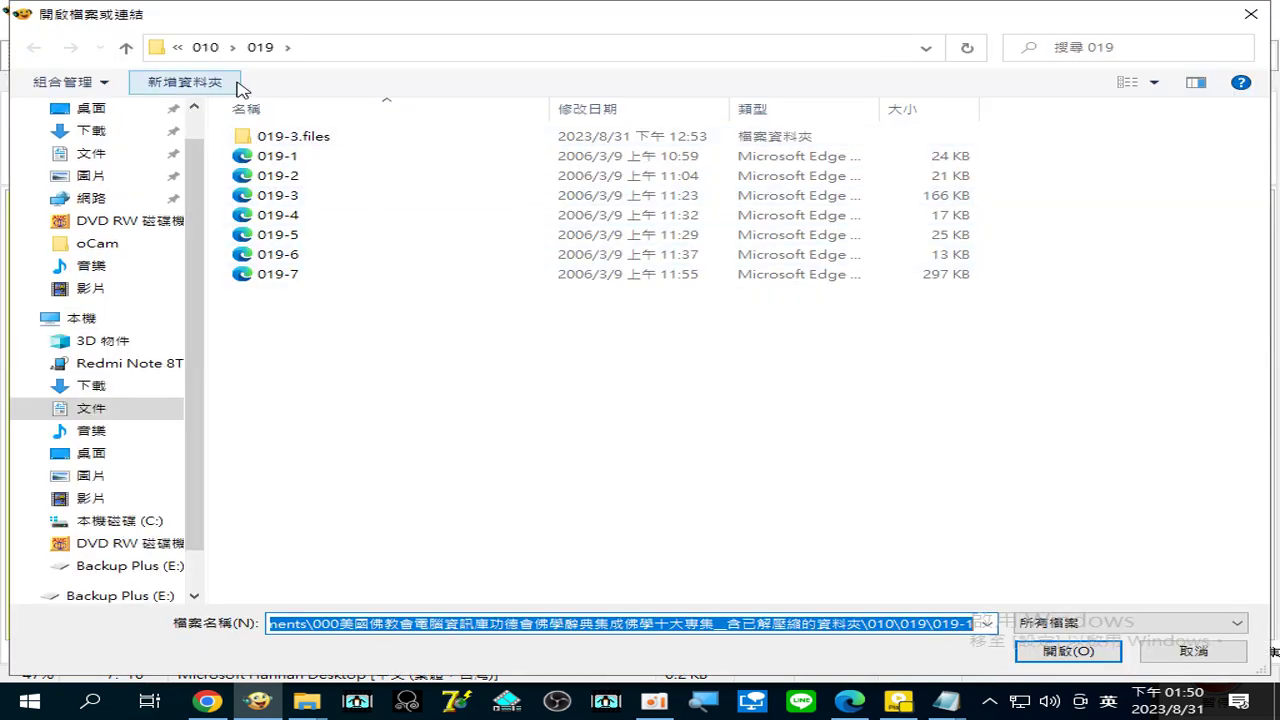
{"action": "left_click", "coordinate": [207, 47]}
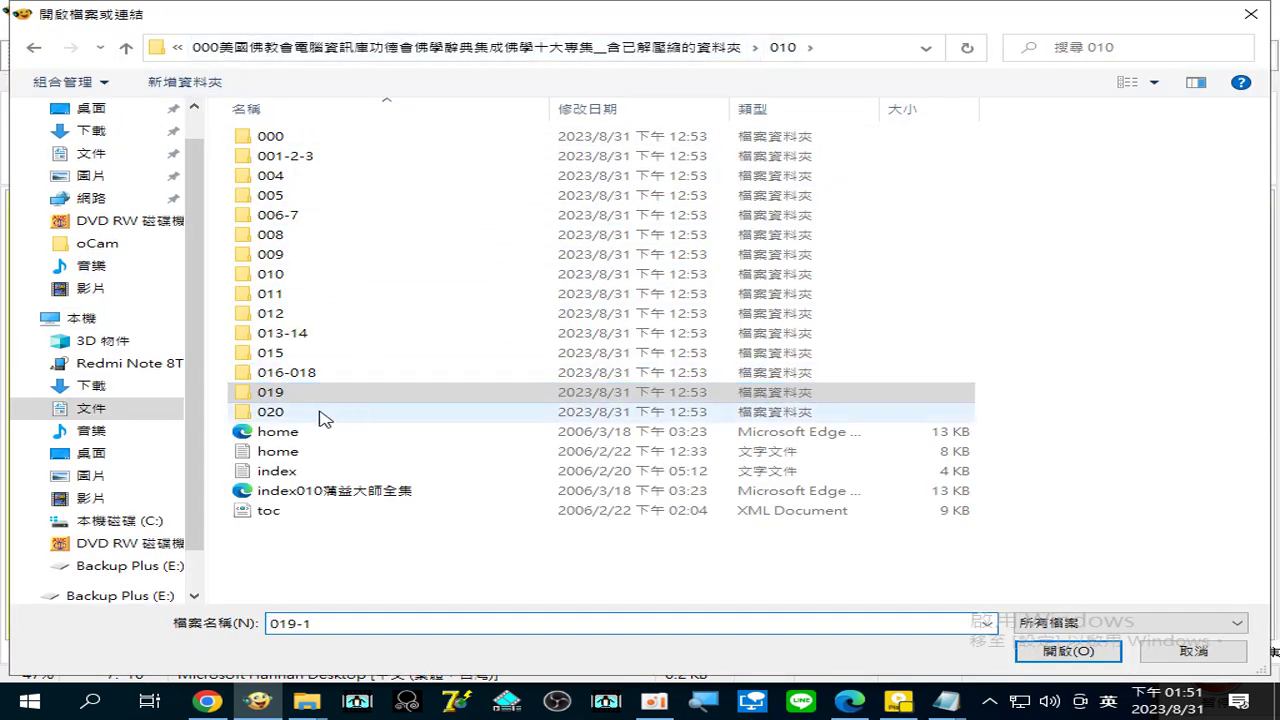
{"action": "left_click", "coordinate": [279, 416]}
{"action": "double_click", "coordinate": [279, 416]}
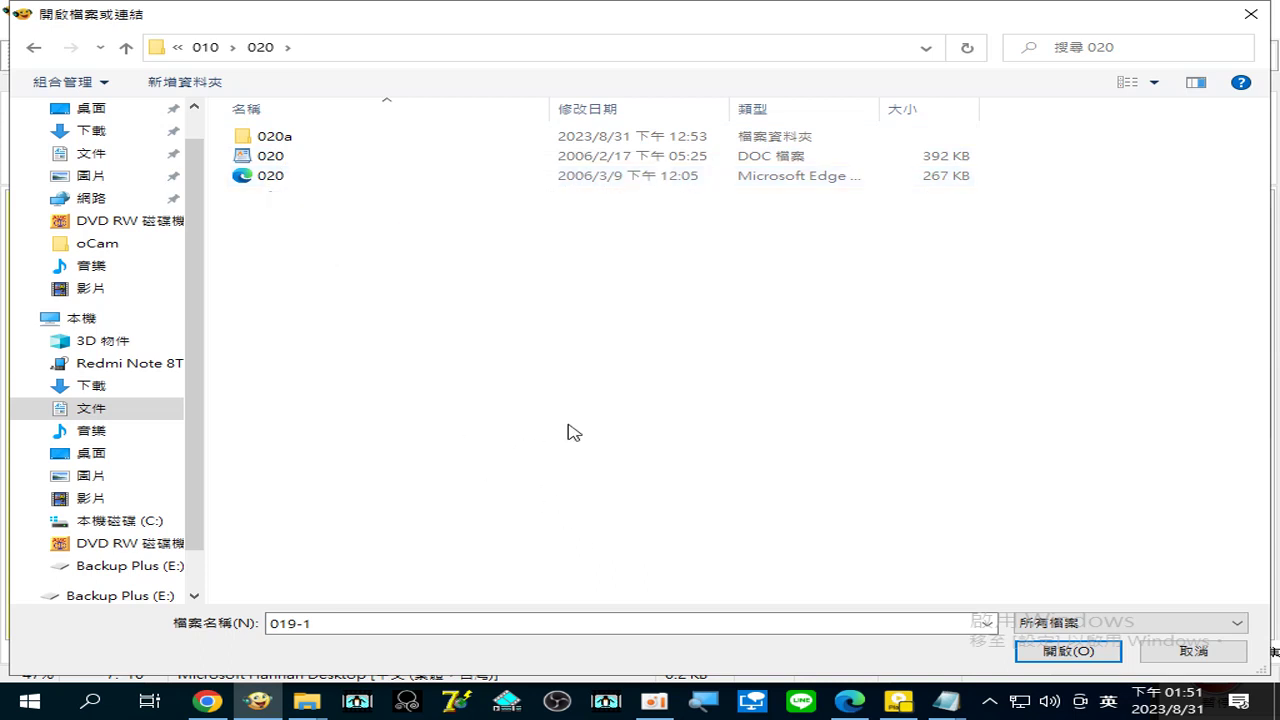
Look through the contents of the nested folder 020a for anything that needs extracting
{"action": "left_click", "coordinate": [284, 140]}
{"action": "double_click", "coordinate": [290, 144]}
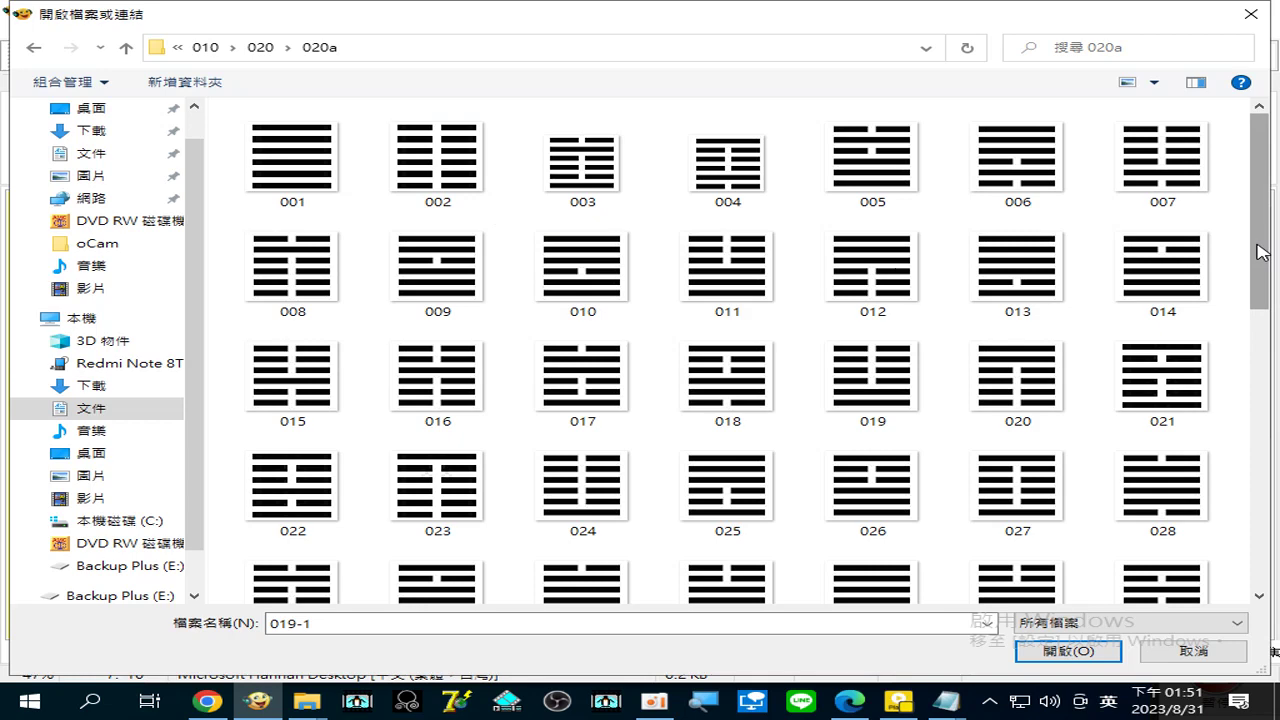
{"action": "scroll", "coordinate": [1258, 253], "scroll_direction": "down", "scroll_amount": 5}
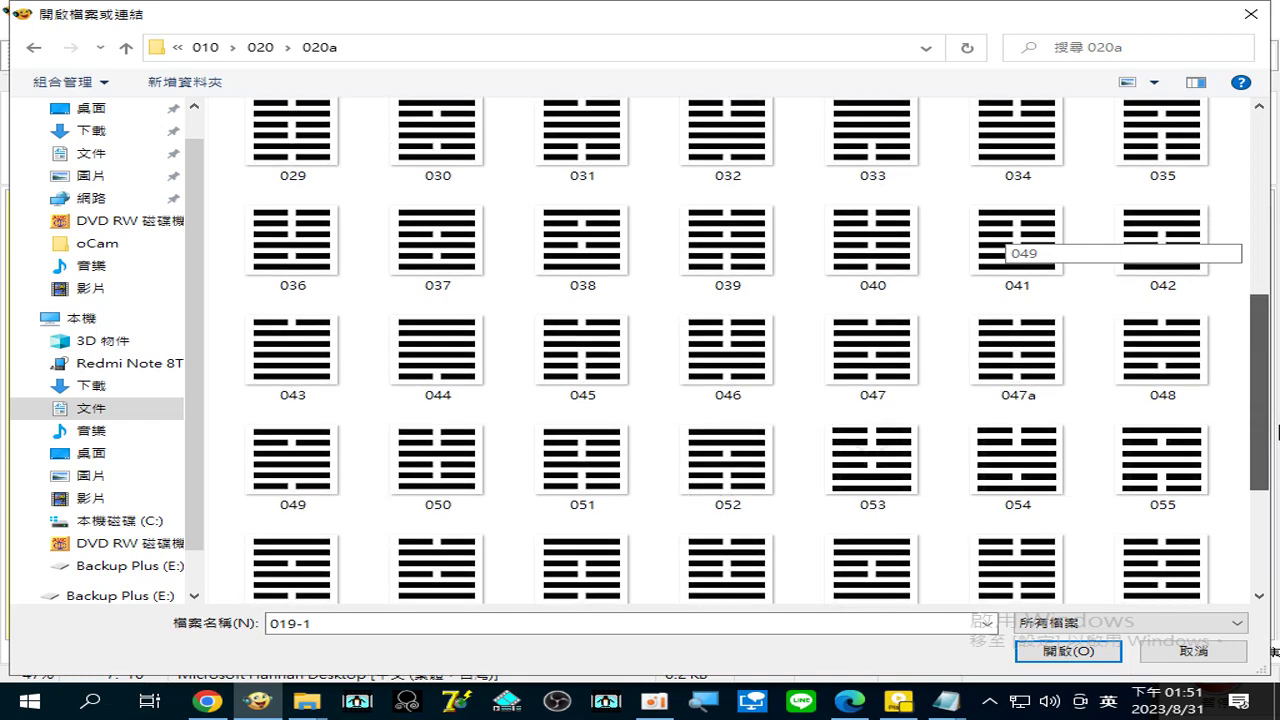
{"action": "left_click_drag", "start_coordinate": [1278, 430], "coordinate": [1278, 535]}
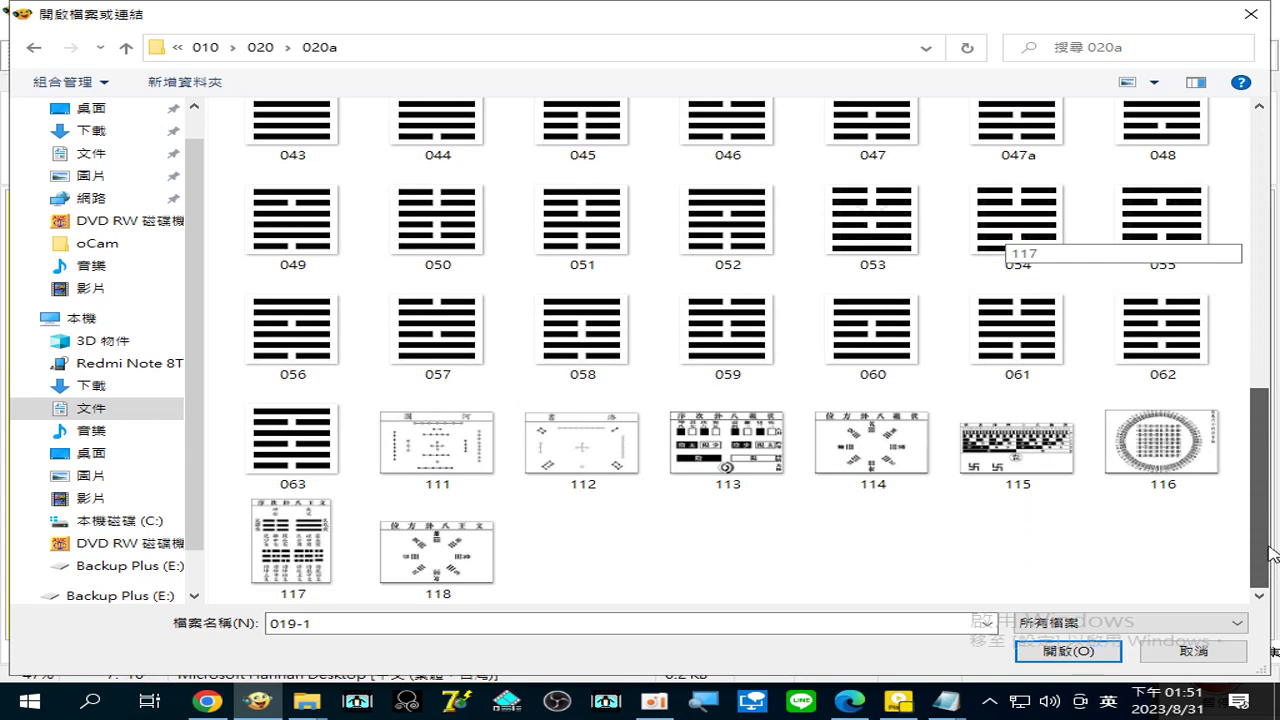
{"action": "left_click_drag", "start_coordinate": [1274, 535], "coordinate": [1275, 512]}
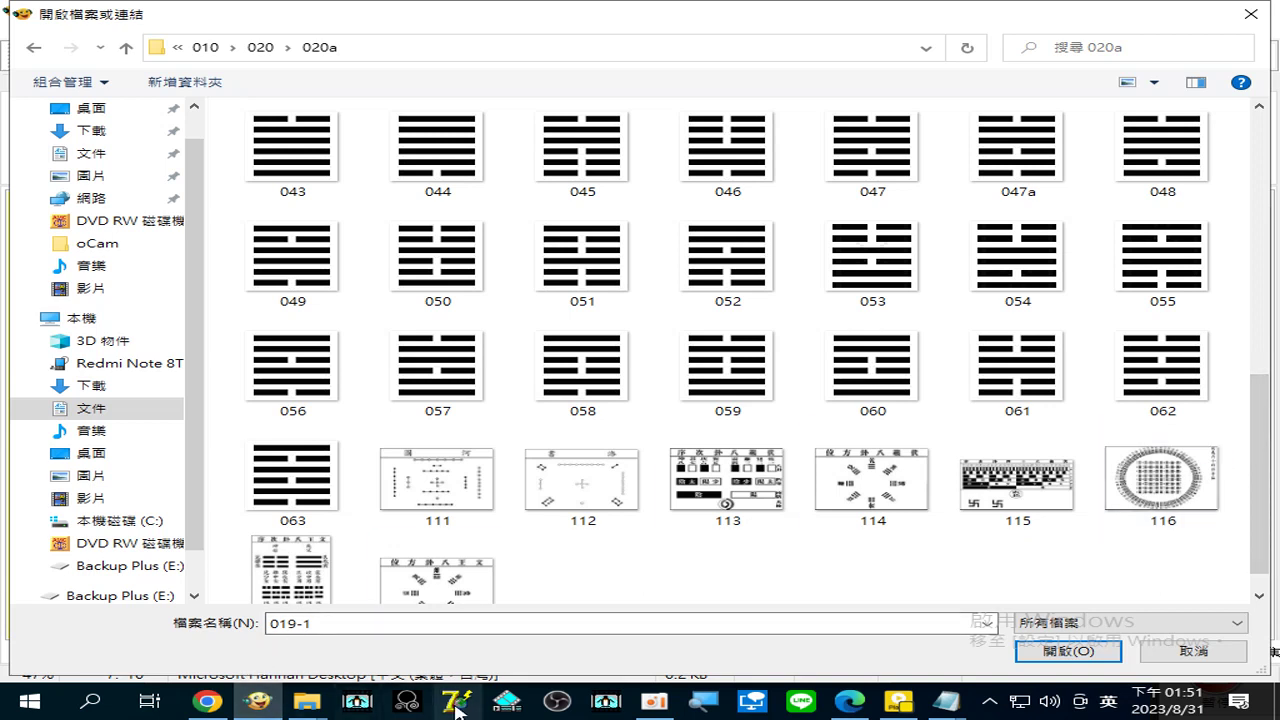
{"action": "left_click", "coordinate": [705, 704]}
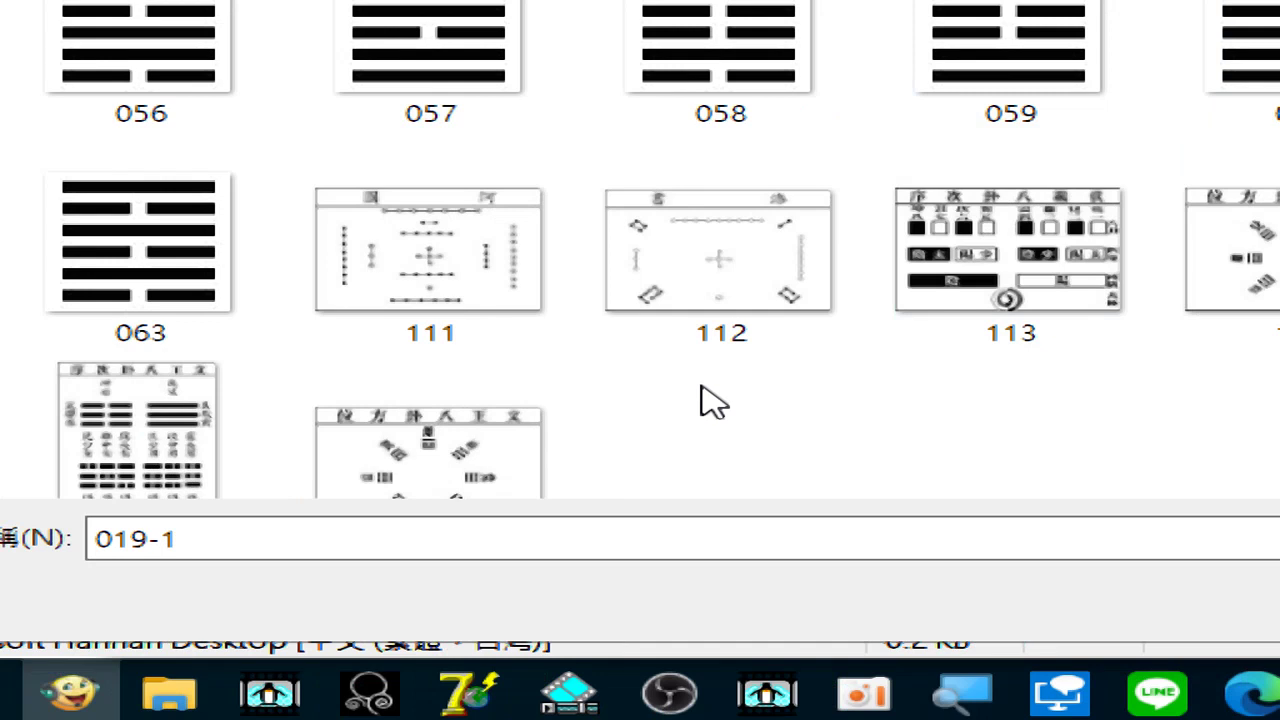
{"action": "scroll", "coordinate": [715, 410], "scroll_direction": "down", "scroll_amount": 1}
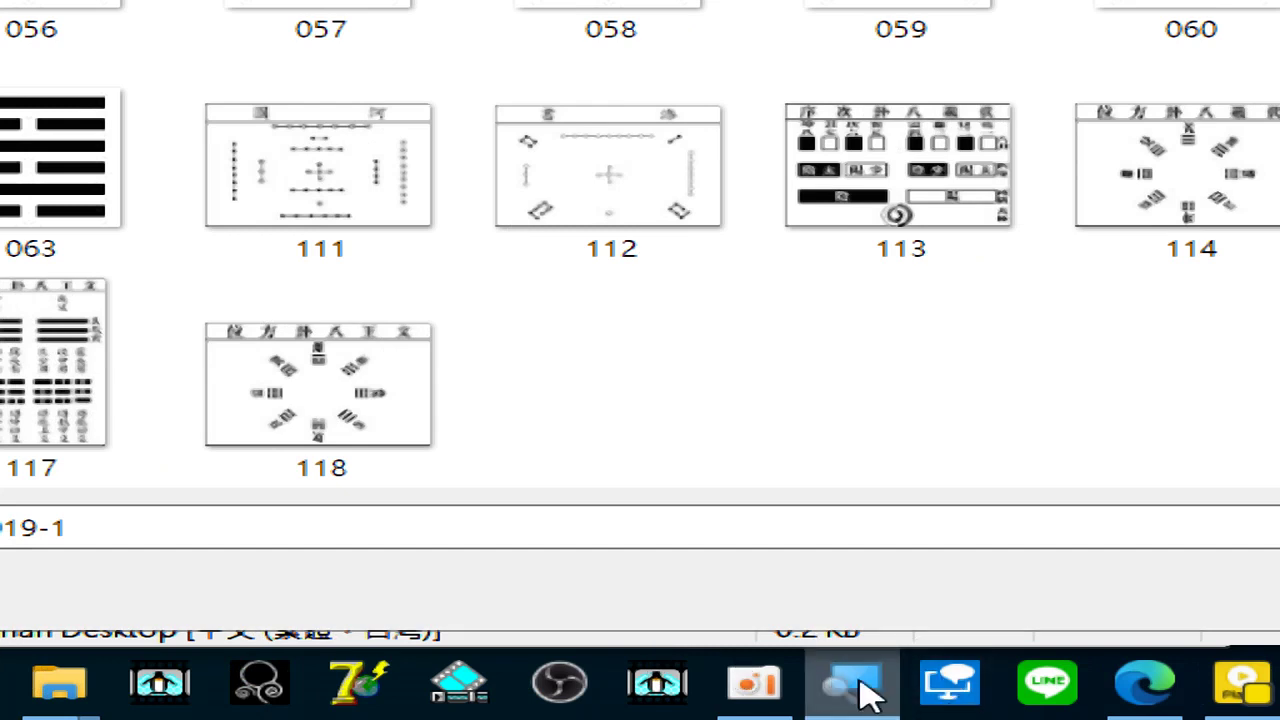
{"action": "mouse_move", "coordinate": [806, 703]}
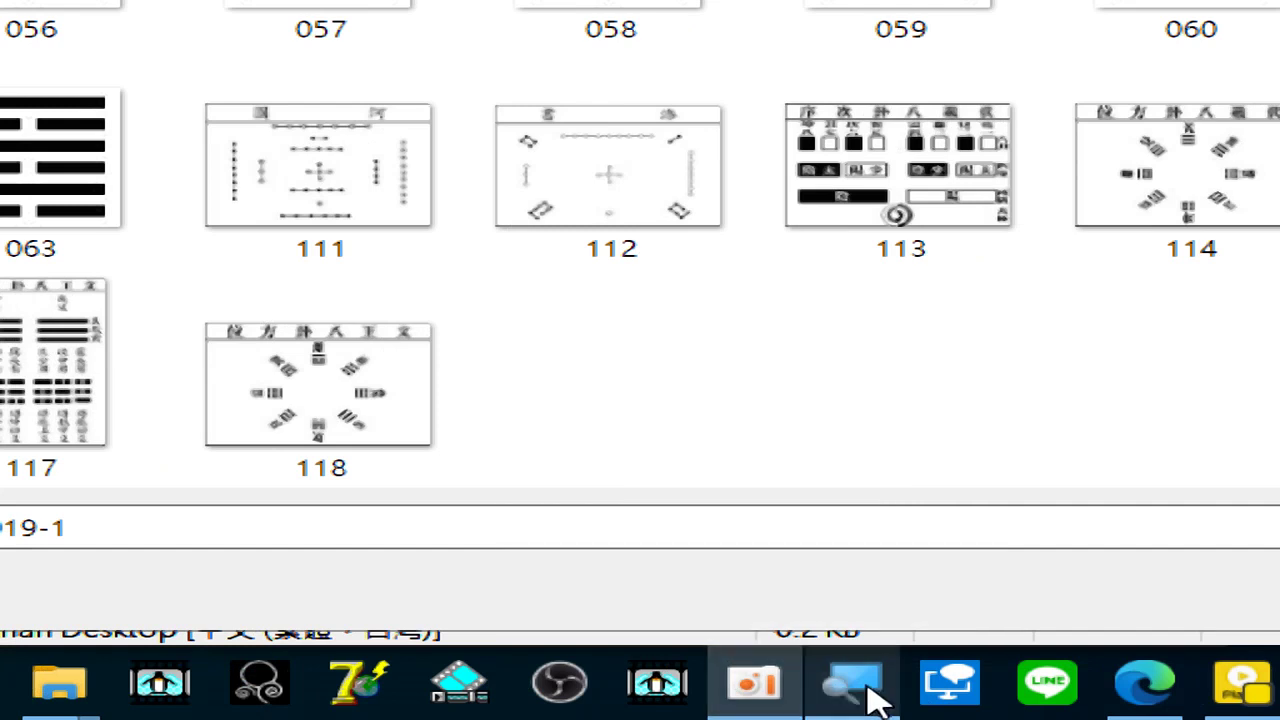
{"action": "left_click", "coordinate": [876, 697]}
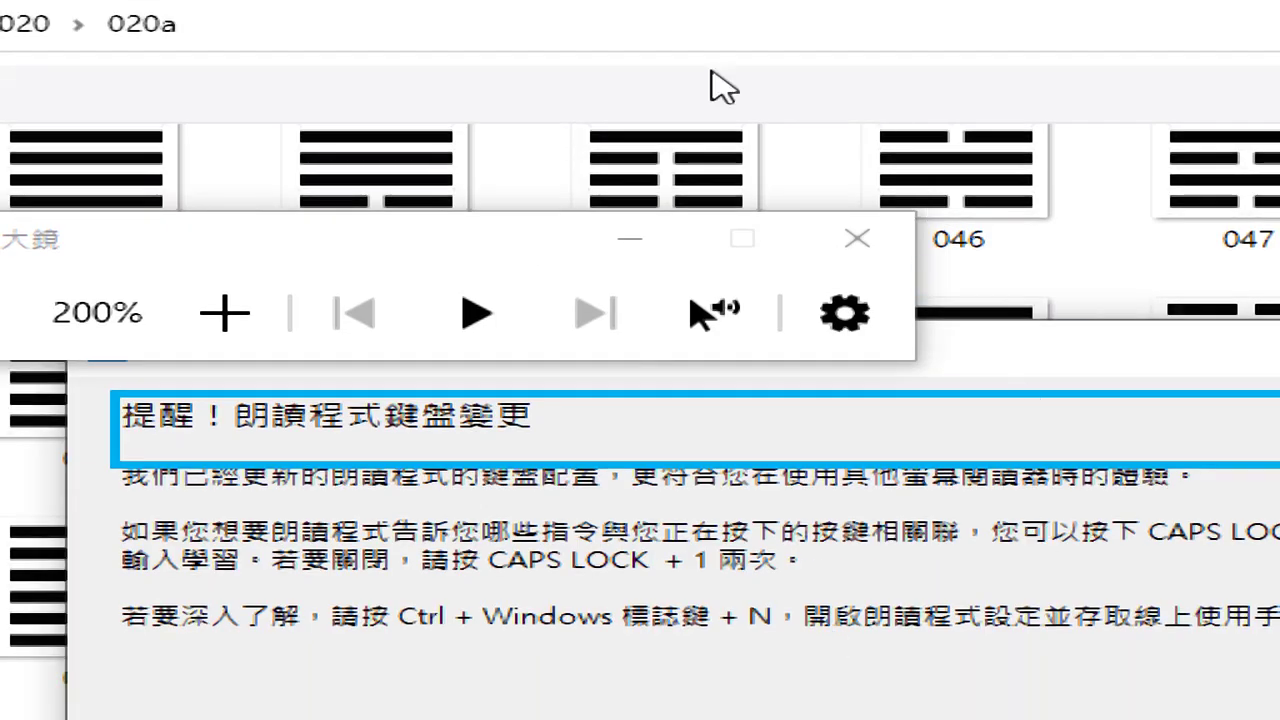
{"action": "left_click", "coordinate": [880, 255]}
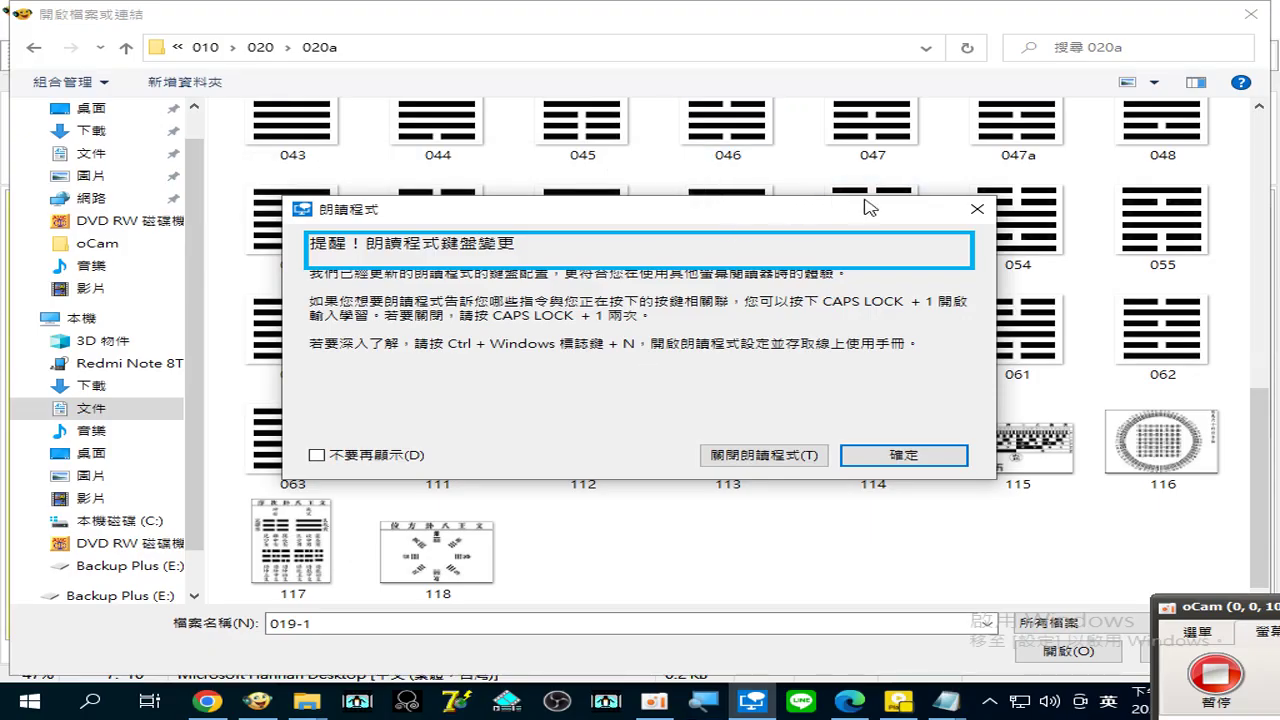
{"action": "left_click", "coordinate": [973, 212]}
Return to subfolder 010\020 and add the HTML file 020 to the extraction list, leaving out the DOC file
{"action": "scroll", "coordinate": [880, 180], "scroll_direction": "up", "scroll_amount": 7}
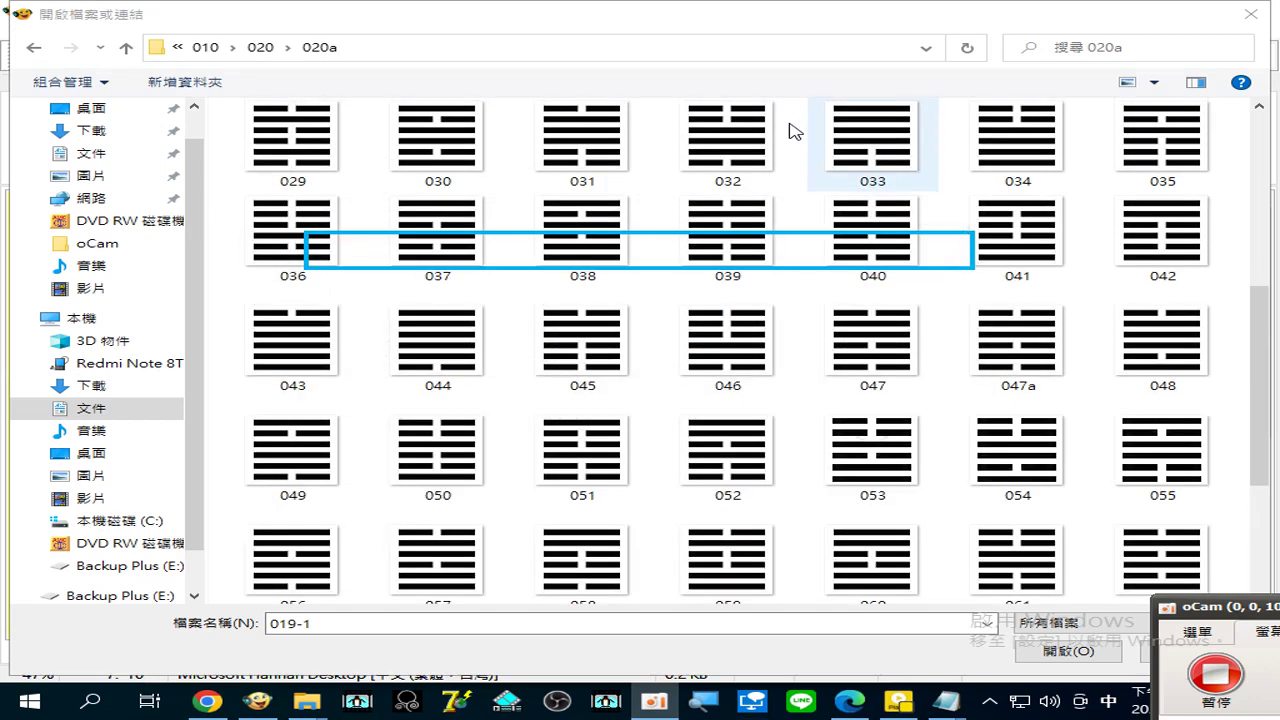
{"action": "key", "text": "alt+Left"}
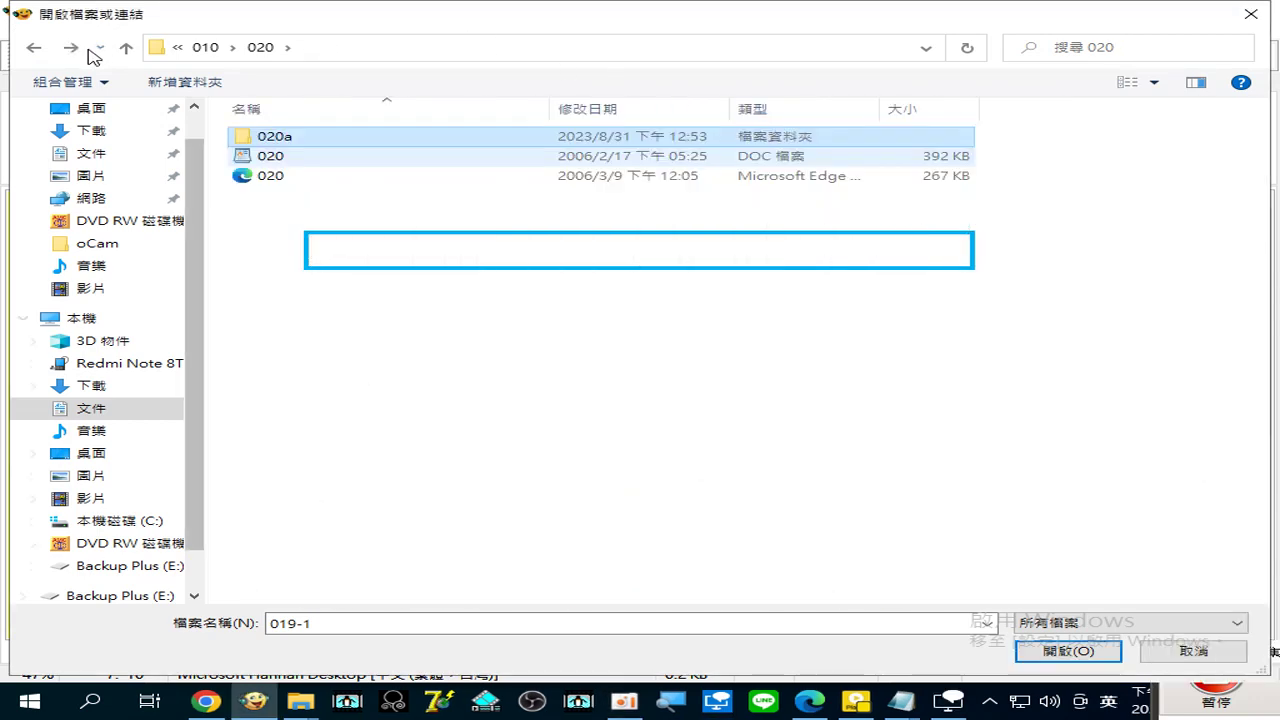
{"action": "left_click", "coordinate": [240, 232]}
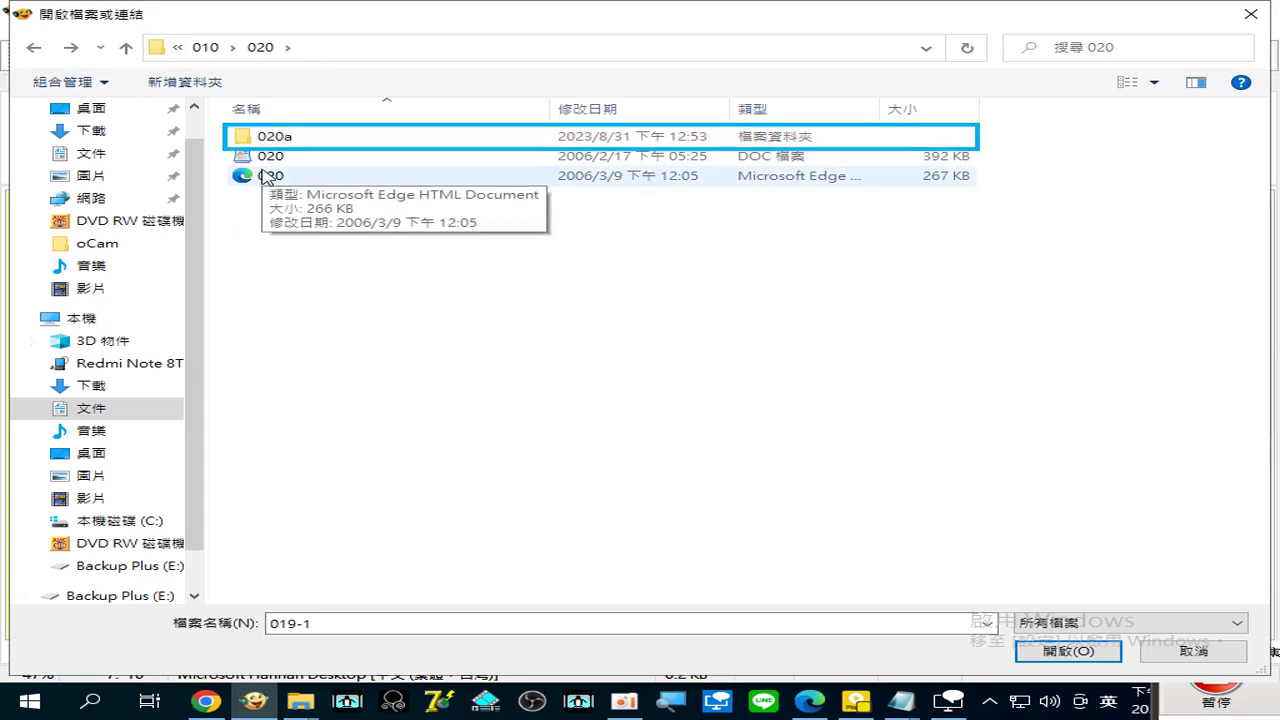
{"action": "left_click", "coordinate": [266, 177]}
{"action": "double_click", "coordinate": [266, 177]}
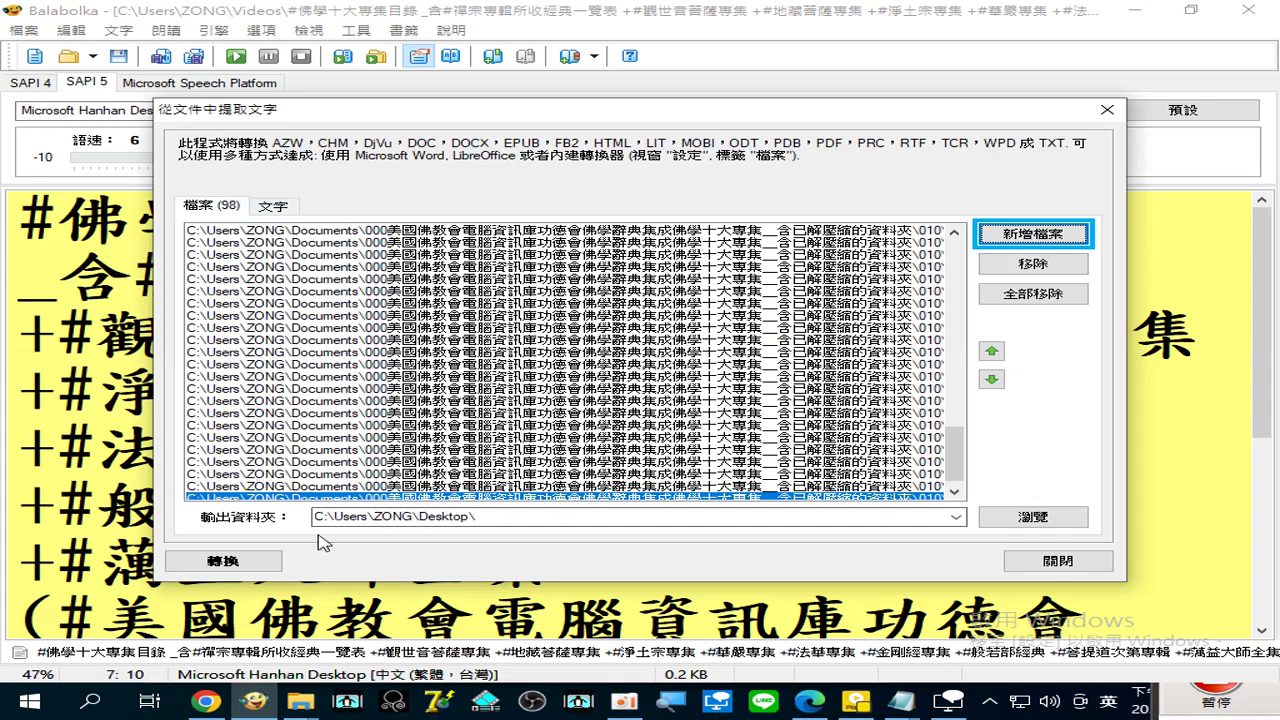
Convert the listed files to text in the Desktop output folder and close the text extraction tool
{"action": "scroll", "coordinate": [956, 470], "scroll_direction": "down", "scroll_amount": 1}
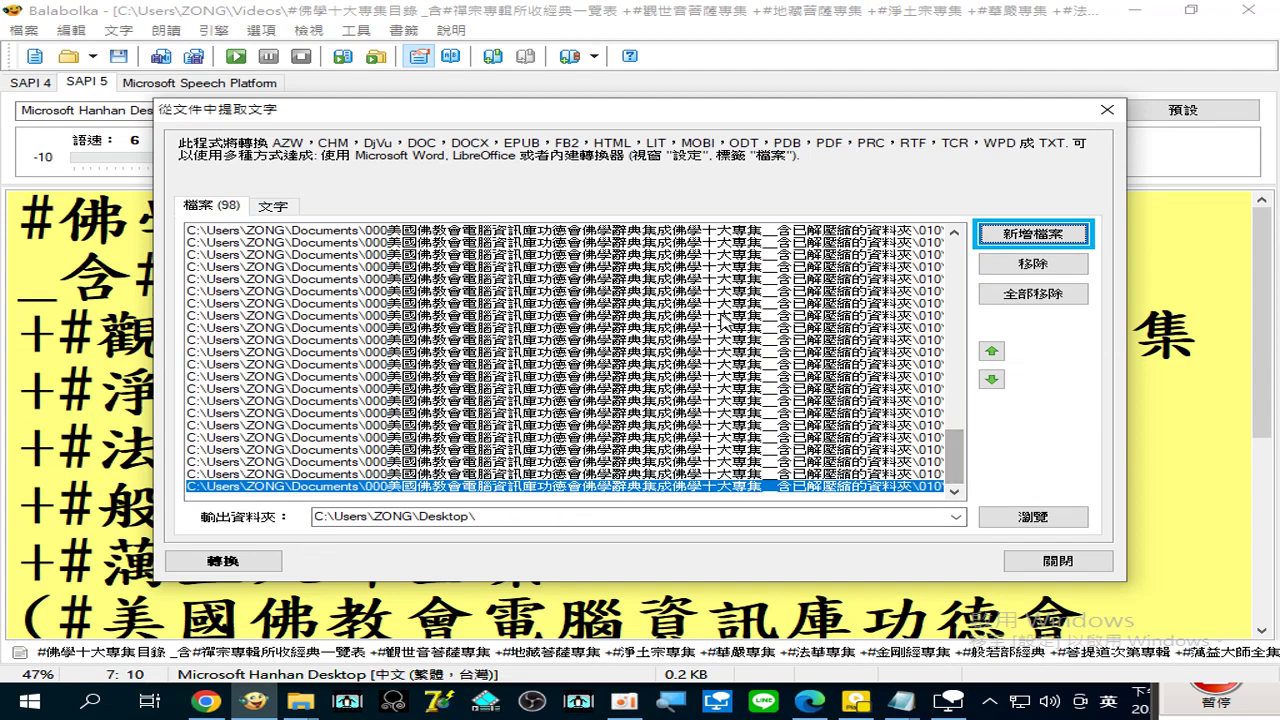
{"action": "left_click", "coordinate": [228, 561]}
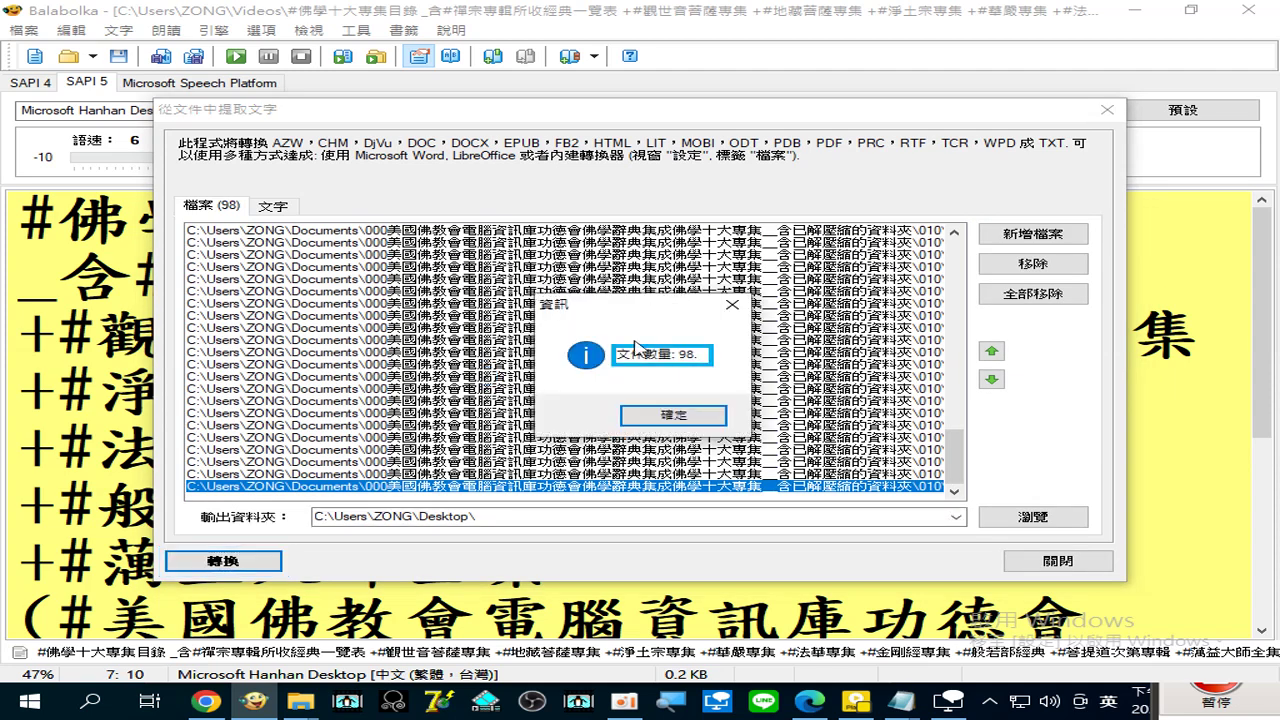
{"action": "left_click", "coordinate": [683, 420]}
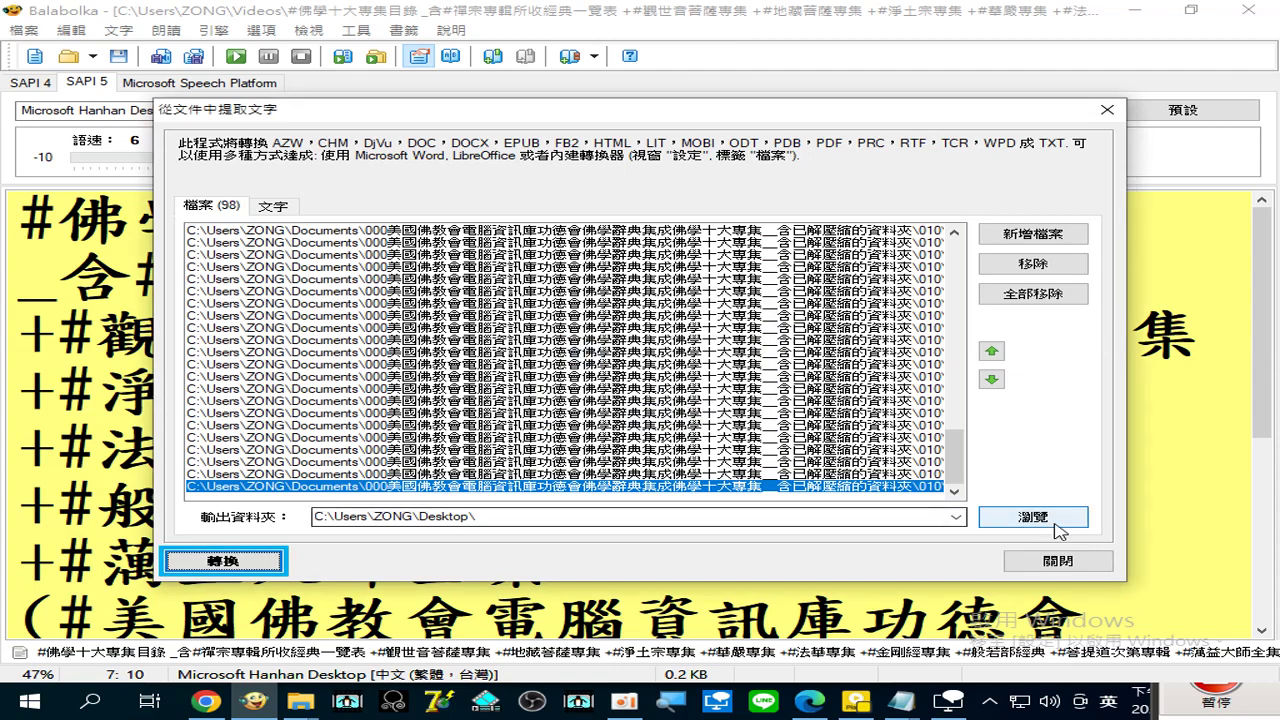
{"action": "left_click", "coordinate": [1064, 558]}
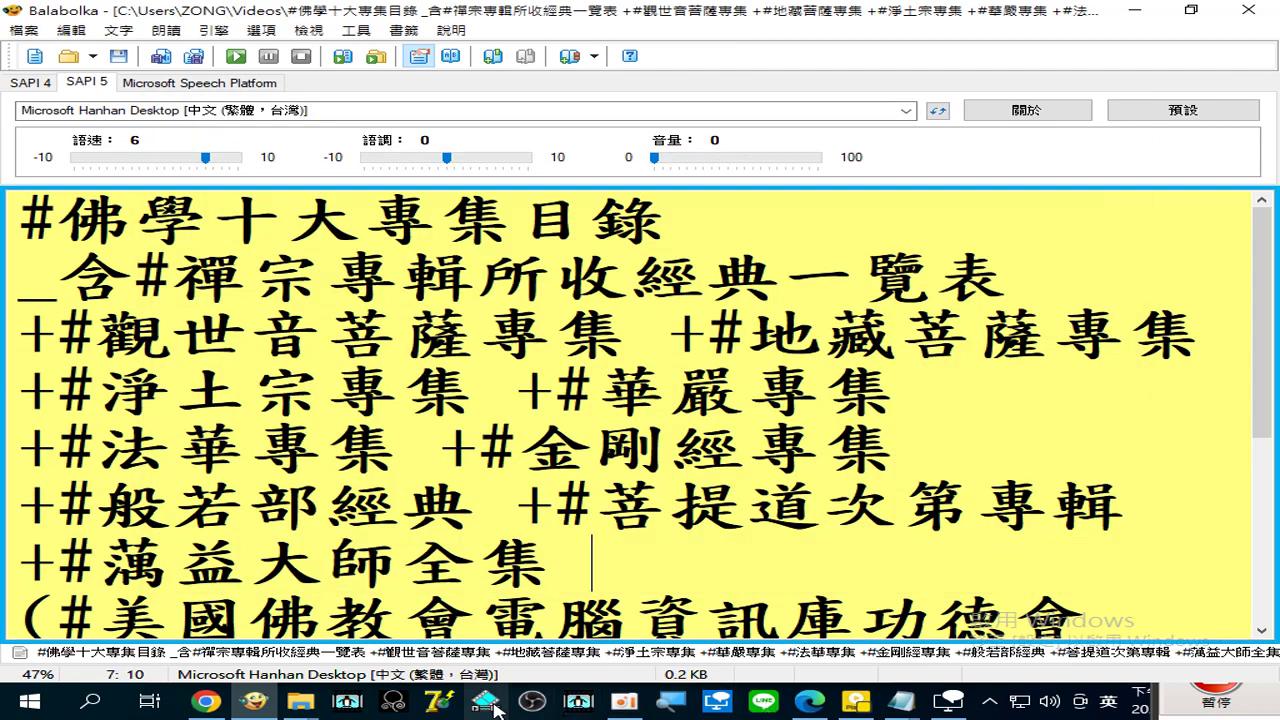
Switch to the Desktop folder window in File Explorer
{"action": "left_click", "coordinate": [306, 706]}
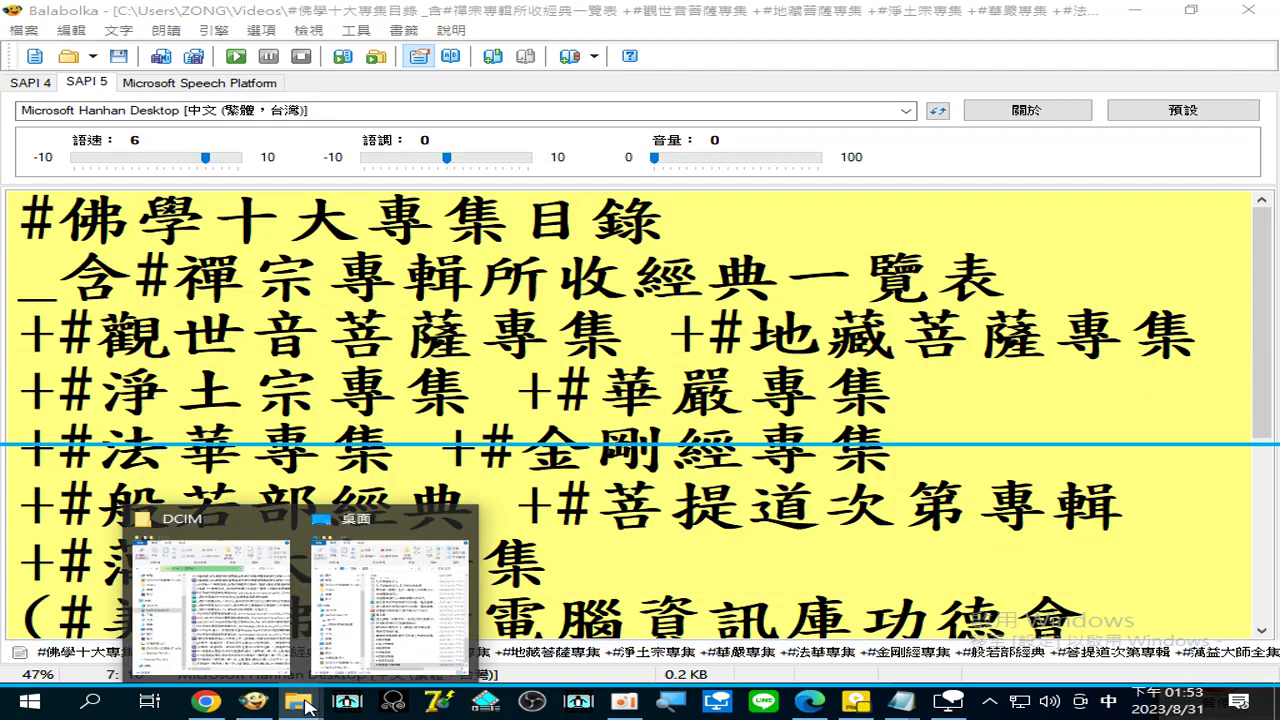
{"action": "left_click", "coordinate": [590, 565]}
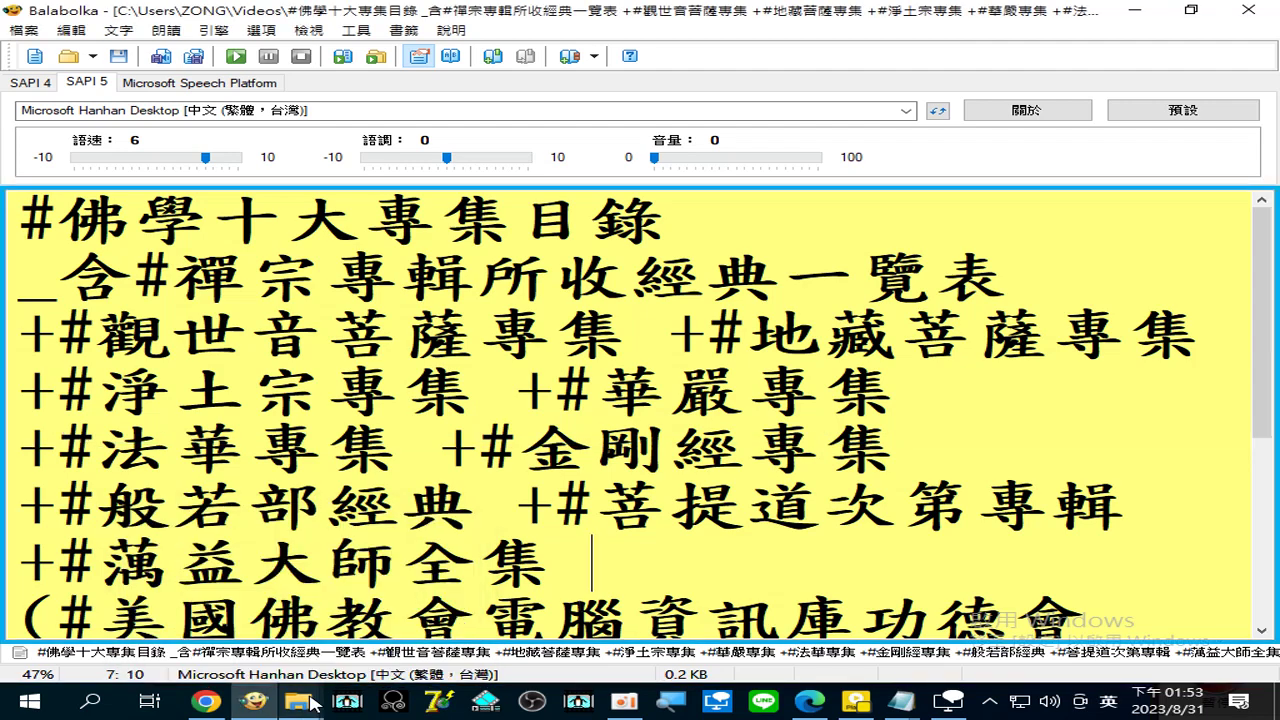
{"action": "mouse_move", "coordinate": [313, 703]}
{"action": "left_click", "coordinate": [390, 600]}
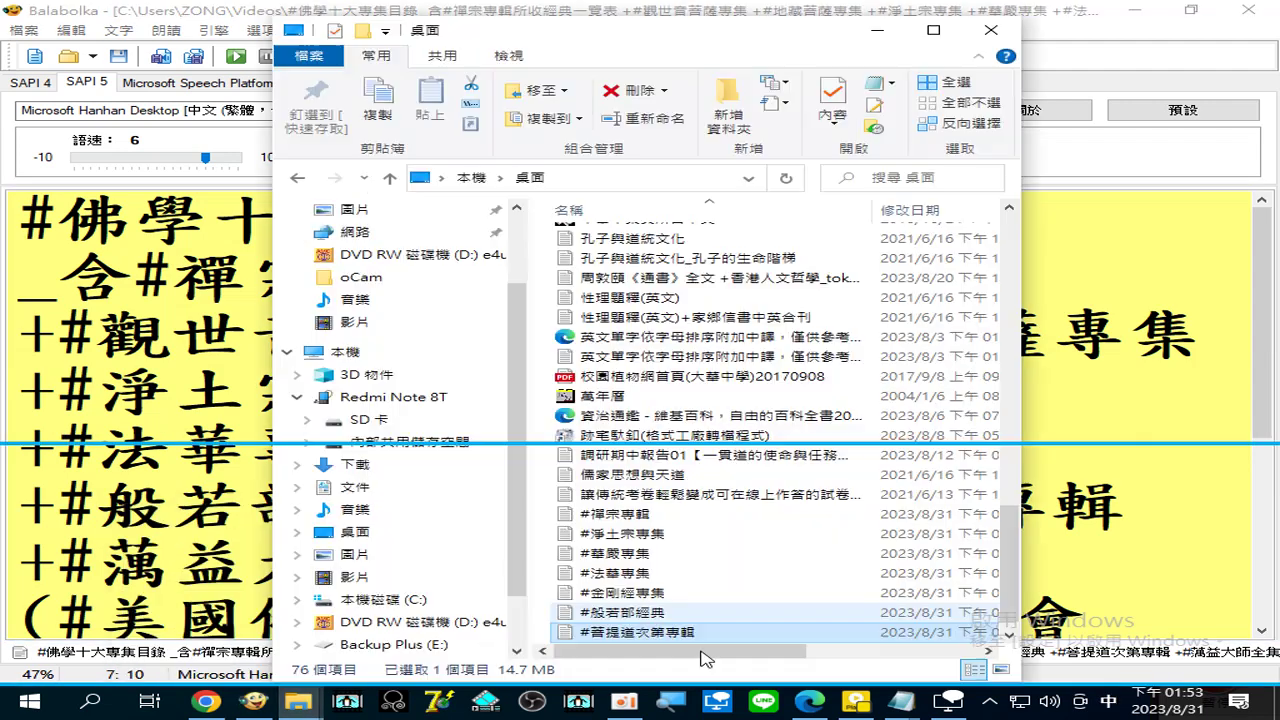
Rename the text file 111 on the Desktop as #蕅益大師全集, pasting the name from the clipboard
{"action": "left_click", "coordinate": [598, 634]}
{"action": "left_click", "coordinate": [600, 638]}
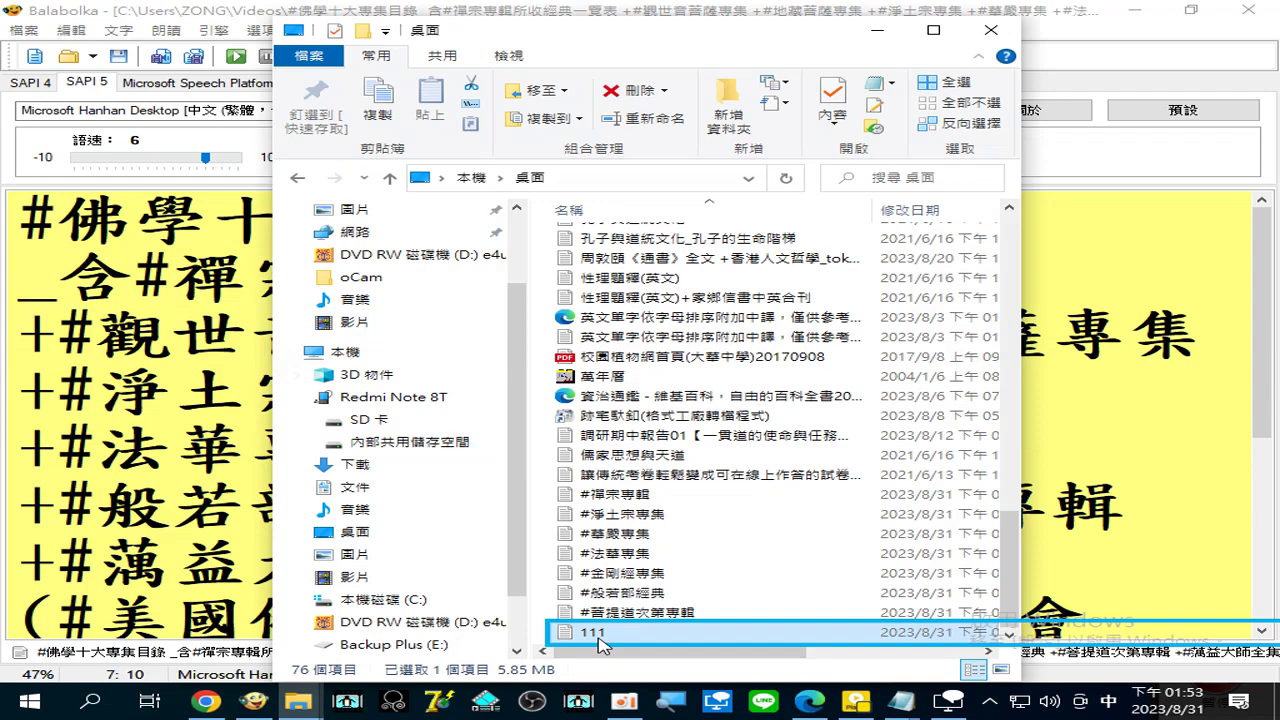
{"action": "right_click", "coordinate": [599, 638]}
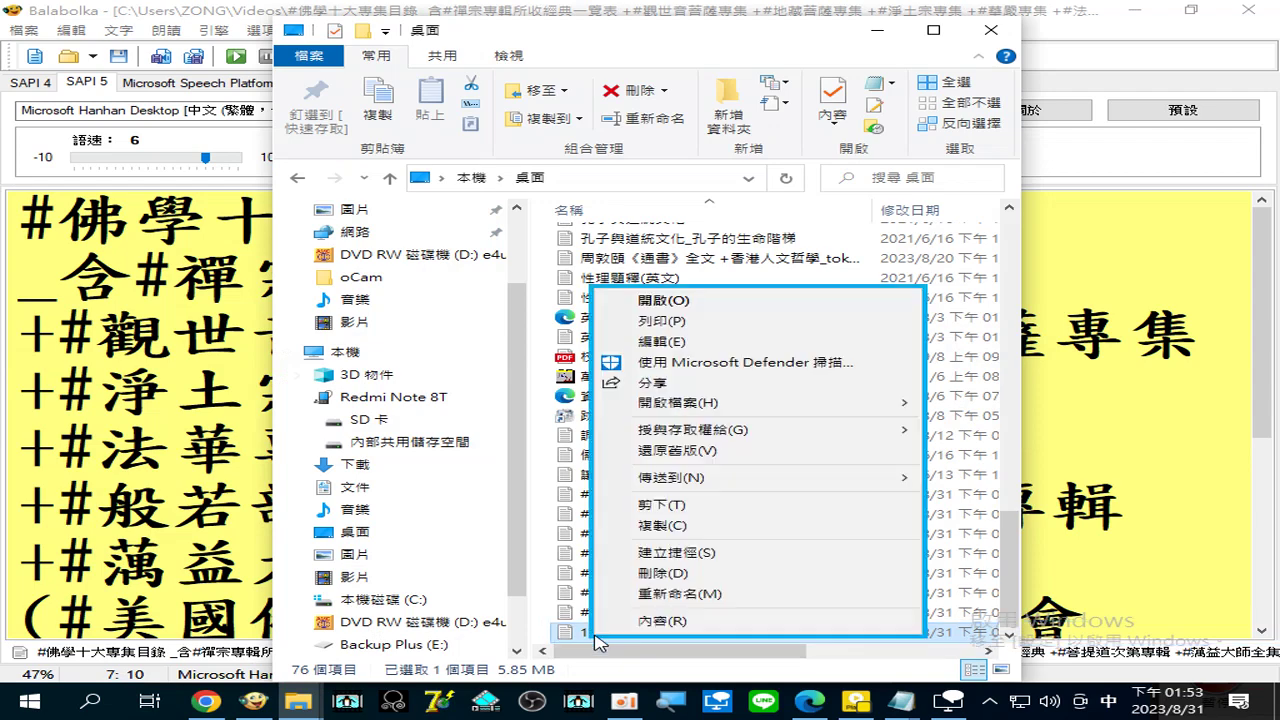
{"action": "left_click", "coordinate": [659, 594]}
{"action": "right_click", "coordinate": [610, 632]}
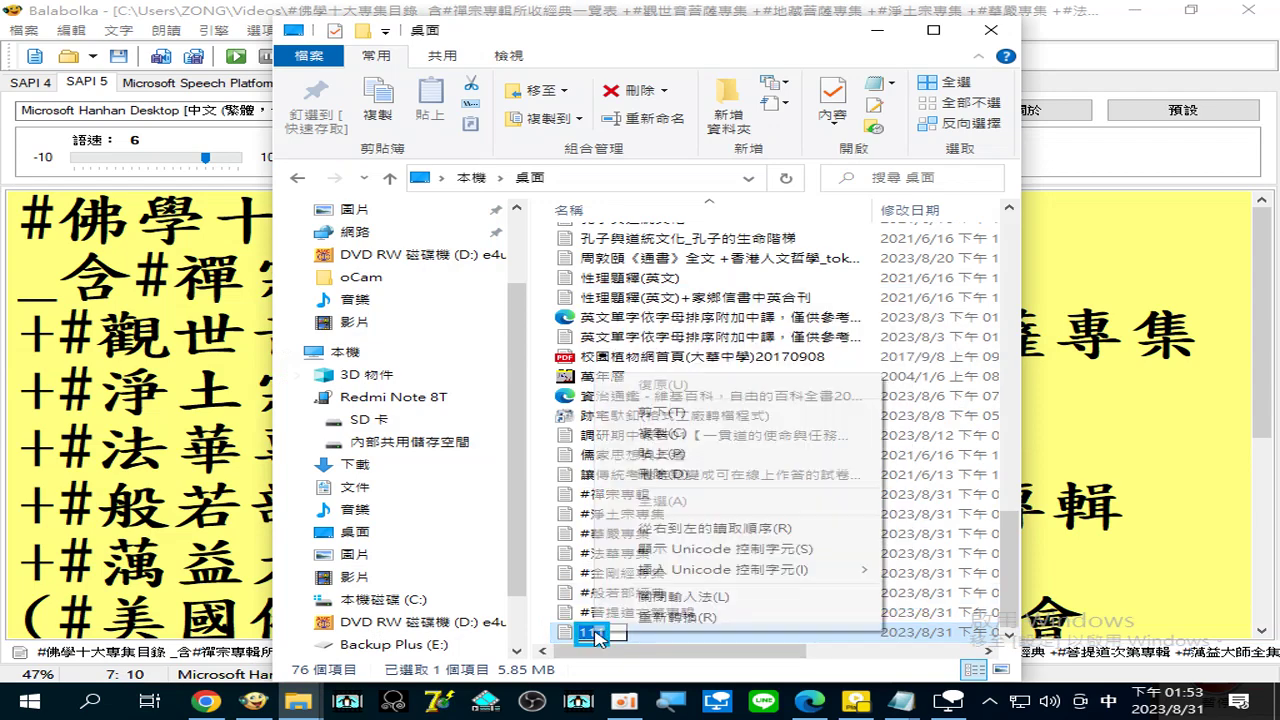
{"action": "left_click", "coordinate": [648, 458]}
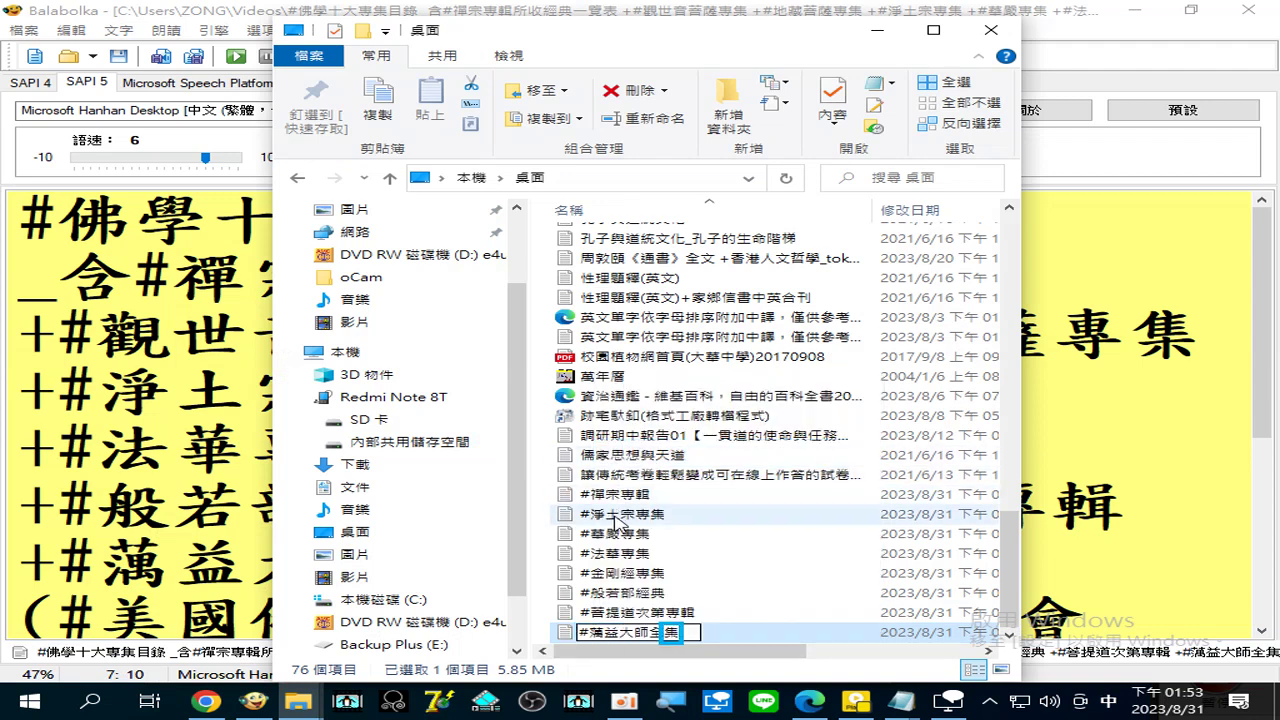
{"action": "key", "text": "shift+Left"}
{"action": "key", "text": "Return"}
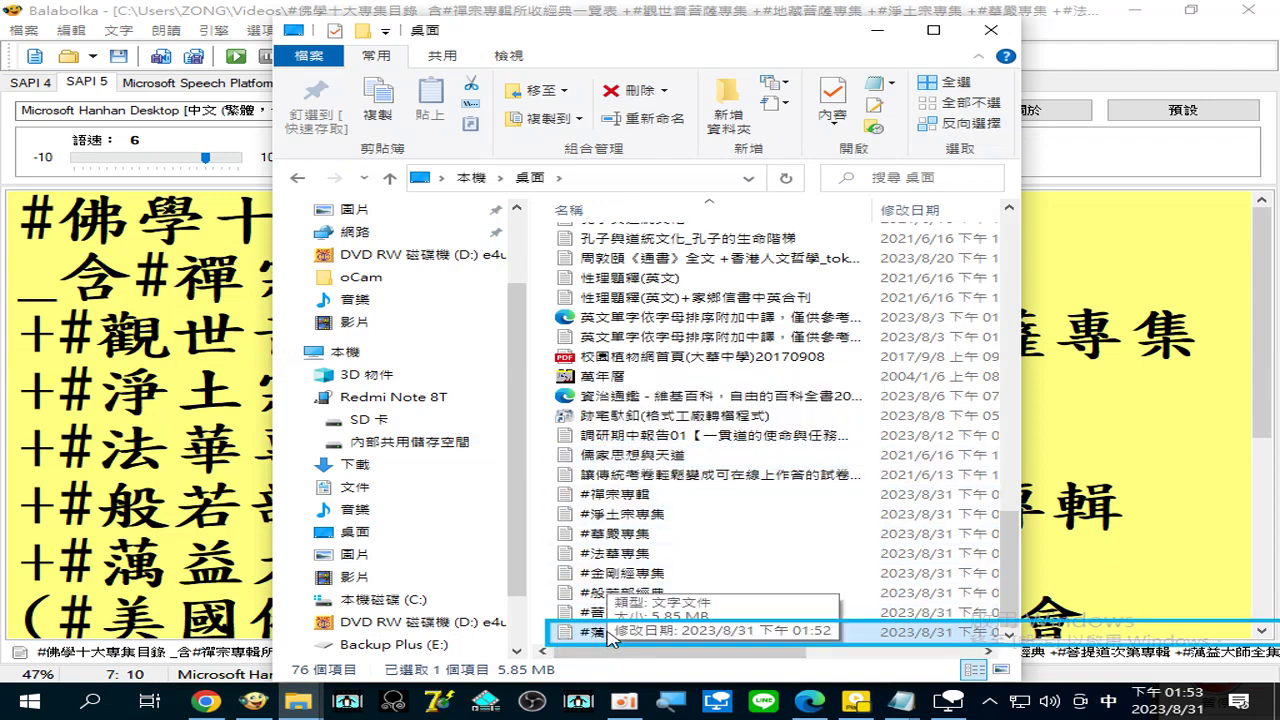
Copy the file #蕅益大師全集 from the Desktop, switch back to Balabolka and reopen the tool for extracting text from files
{"action": "right_click", "coordinate": [600, 637]}
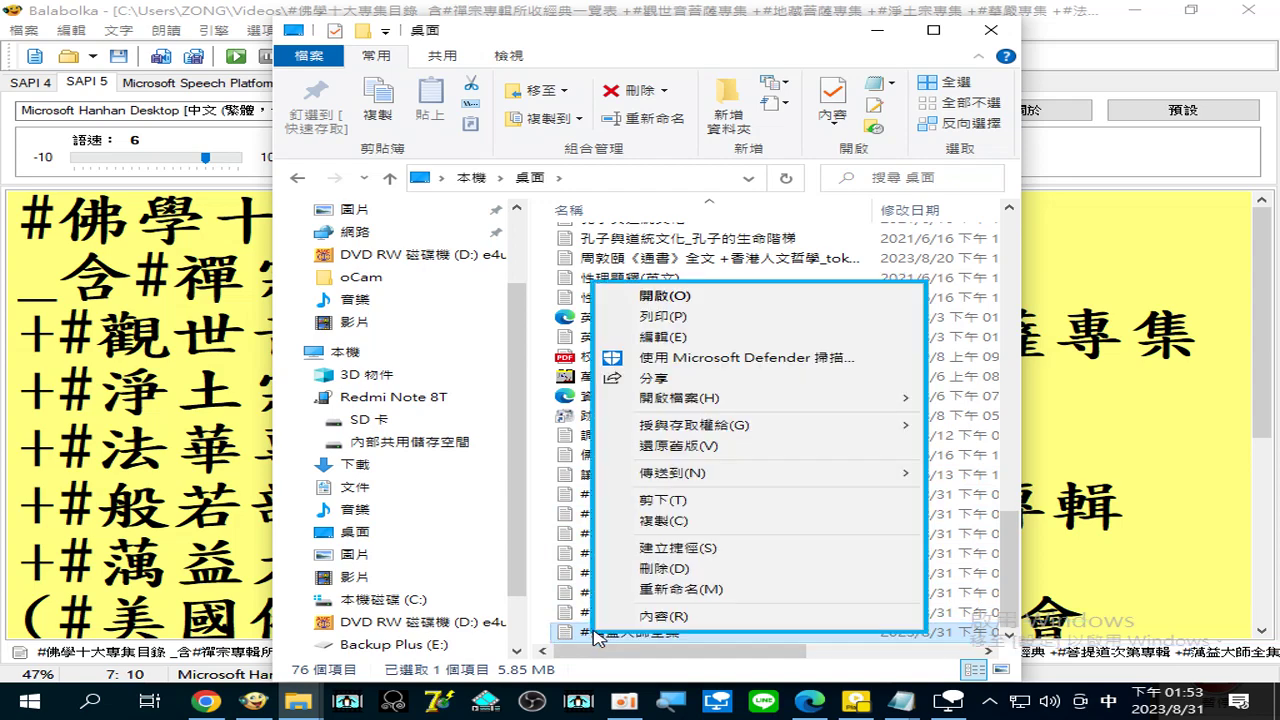
{"action": "left_click", "coordinate": [648, 521]}
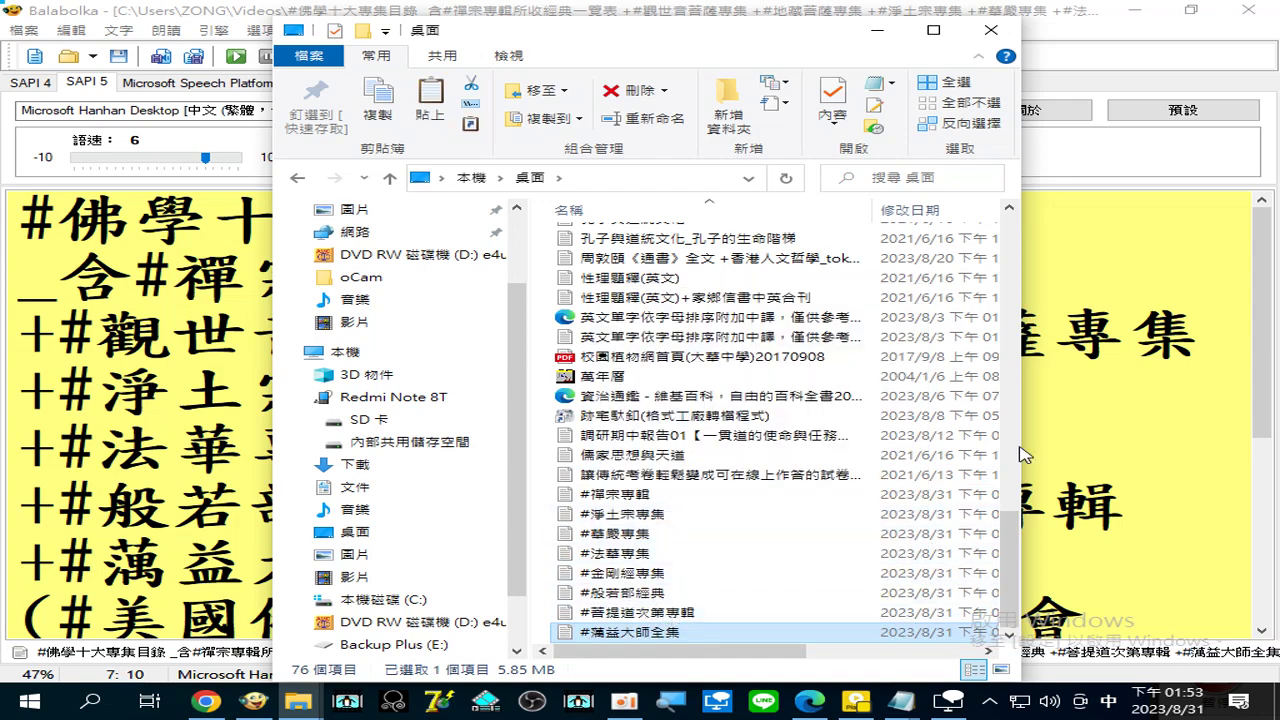
{"action": "left_click", "coordinate": [1088, 408]}
{"action": "left_click", "coordinate": [364, 32]}
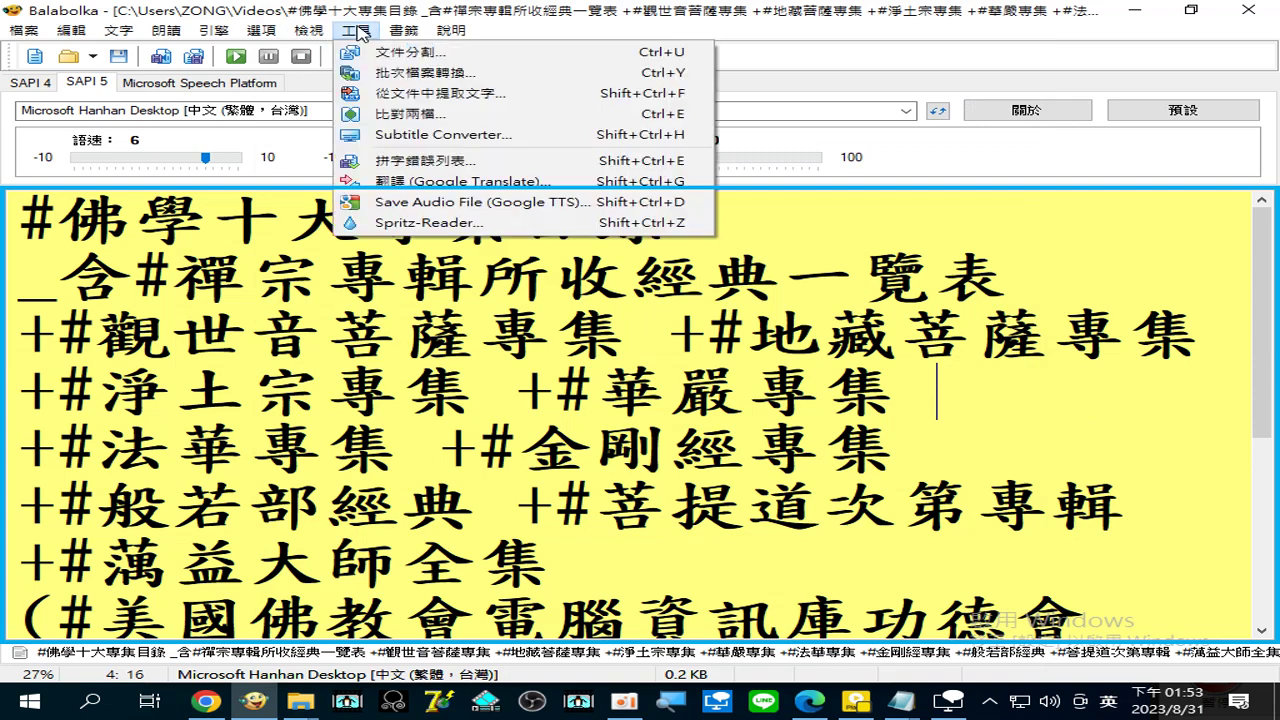
{"action": "left_click", "coordinate": [408, 94]}
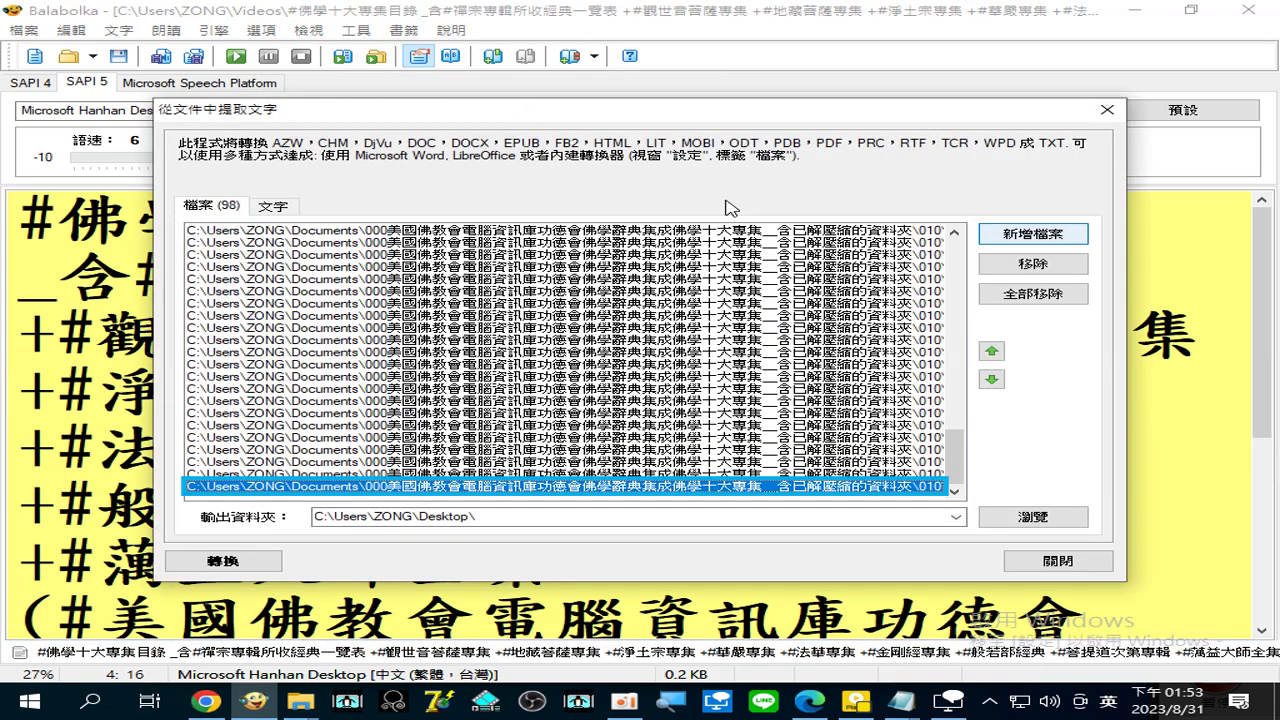
Browse to folder 010 of the ten-collection set in the add-files dialog and paste the copied text file there
{"action": "left_click", "coordinate": [1040, 236]}
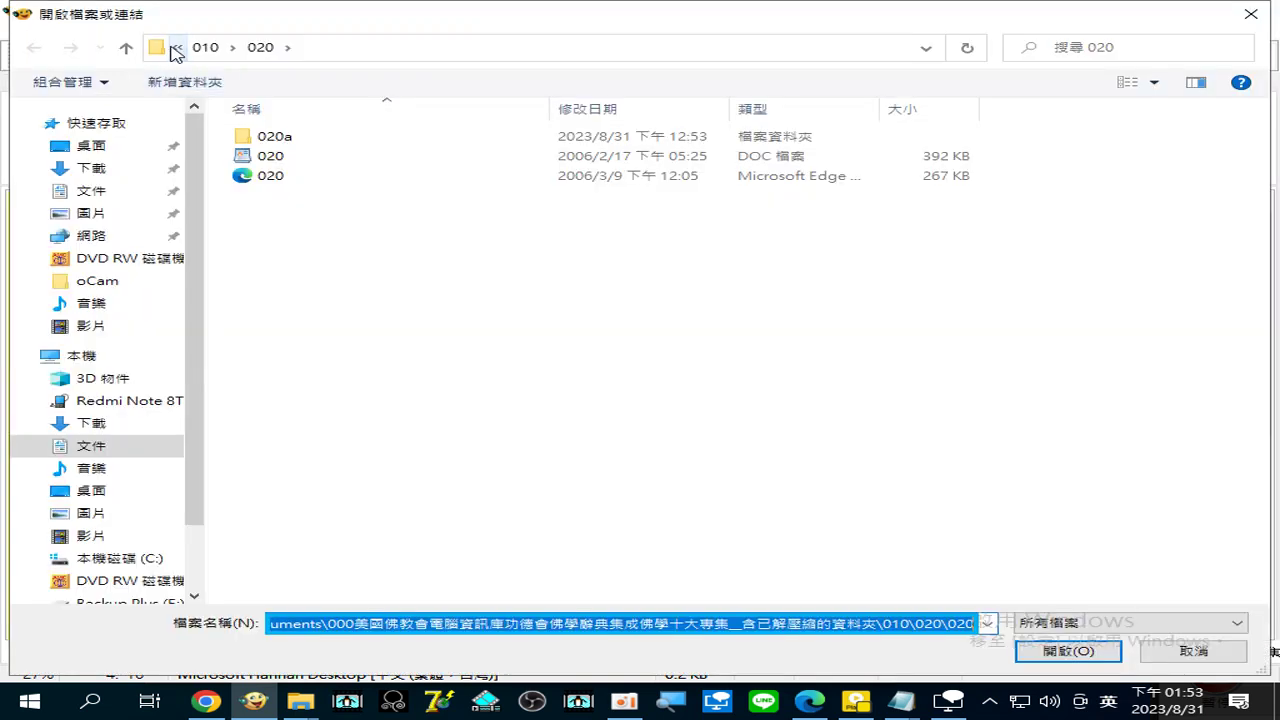
{"action": "left_click", "coordinate": [175, 50]}
{"action": "left_click", "coordinate": [262, 78]}
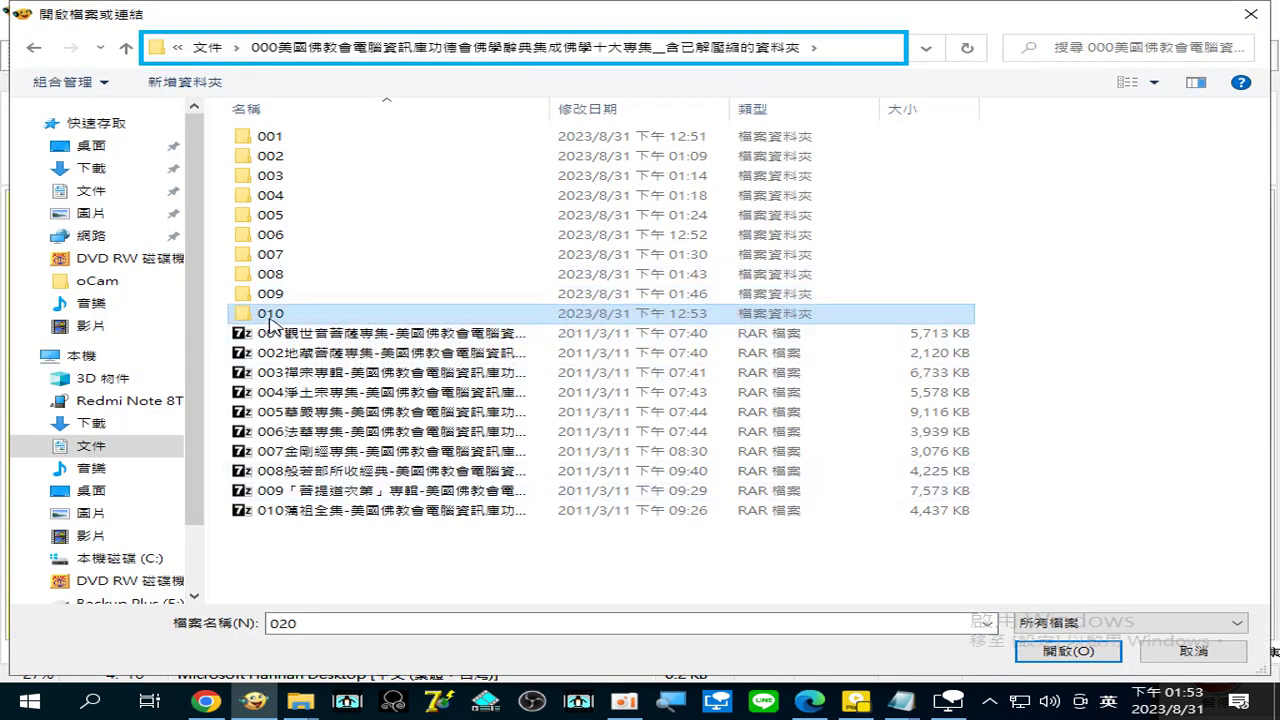
{"action": "double_click", "coordinate": [270, 314]}
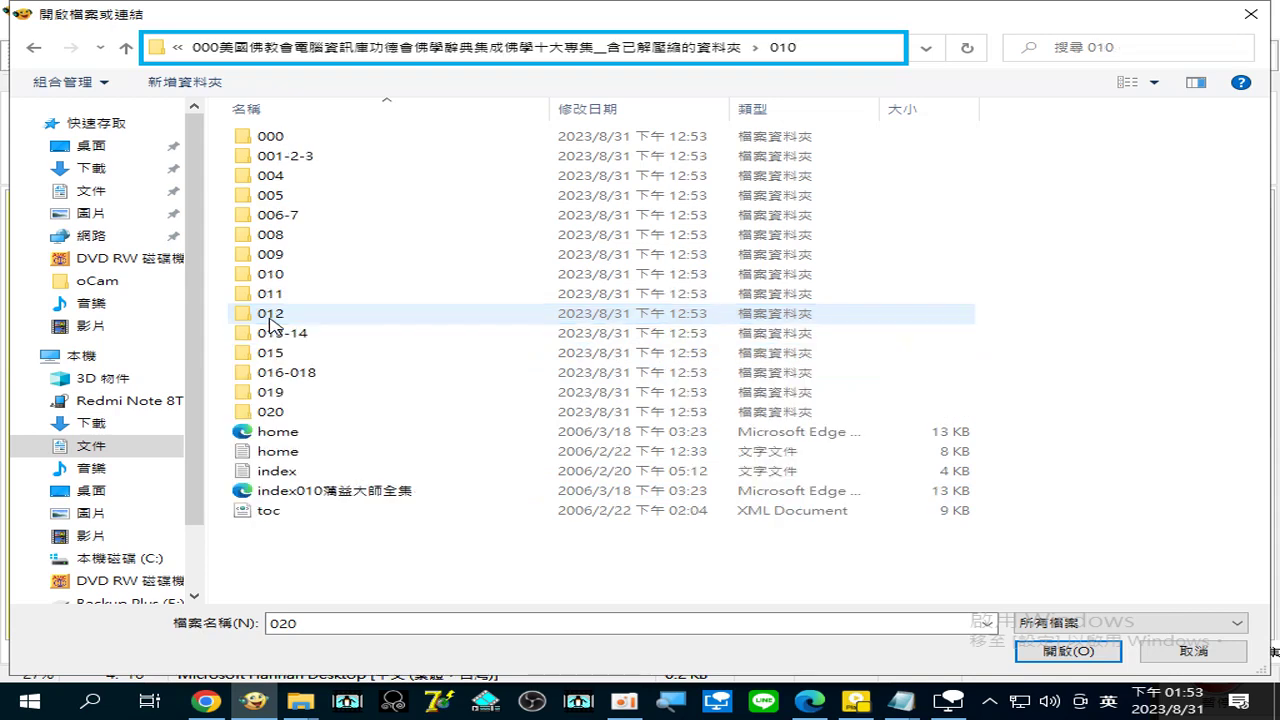
{"action": "right_click", "coordinate": [350, 570]}
{"action": "left_click", "coordinate": [425, 424]}
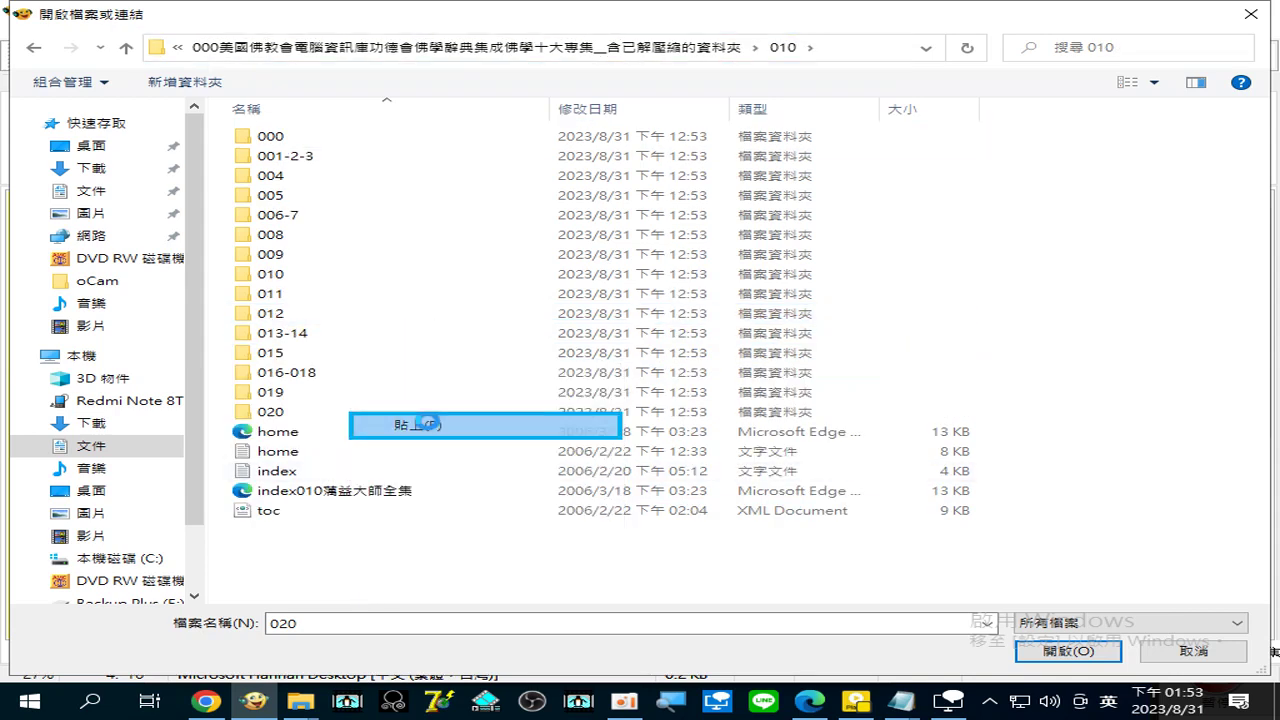